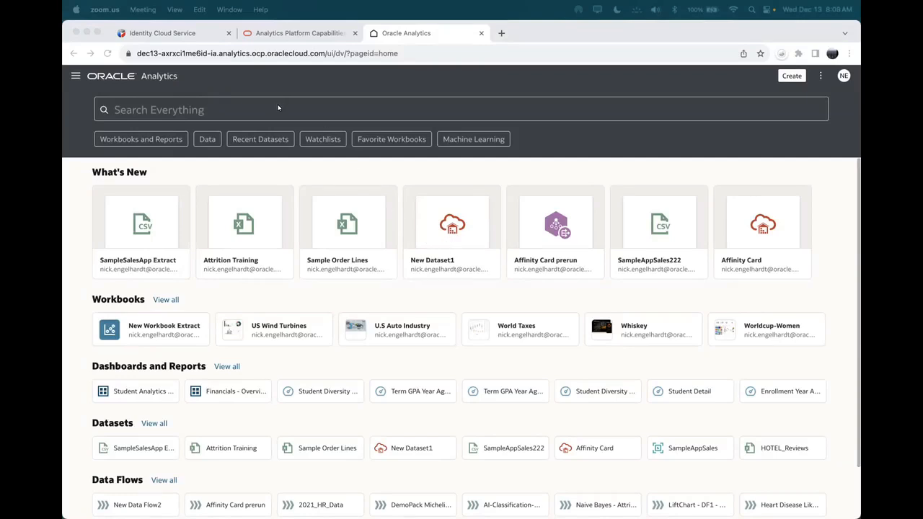
Step: Bring up the analytics capabilities page and step through its Connect, Model and Visualize sections
{"action": "left_click", "coordinate": [286, 36]}
{"action": "left_click", "coordinate": [286, 35]}
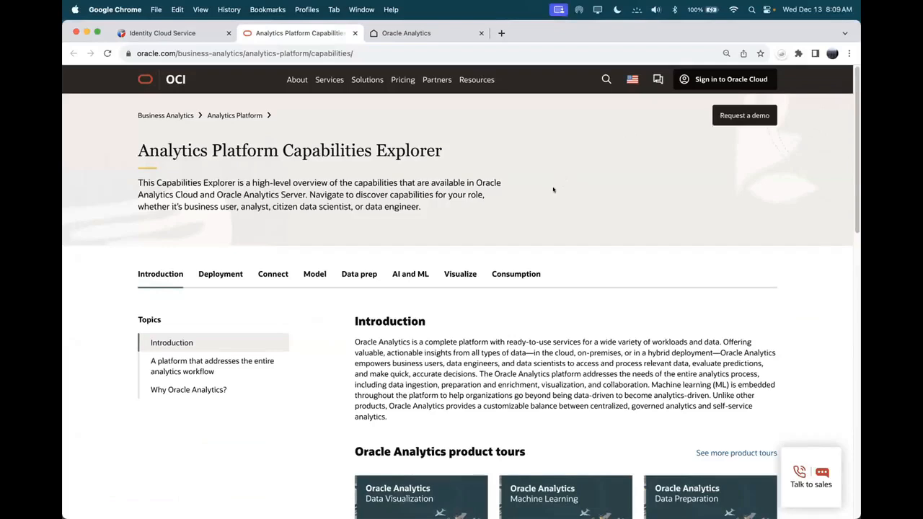
{"action": "scroll", "coordinate": [548, 241], "scroll_direction": "down", "scroll_amount": 1}
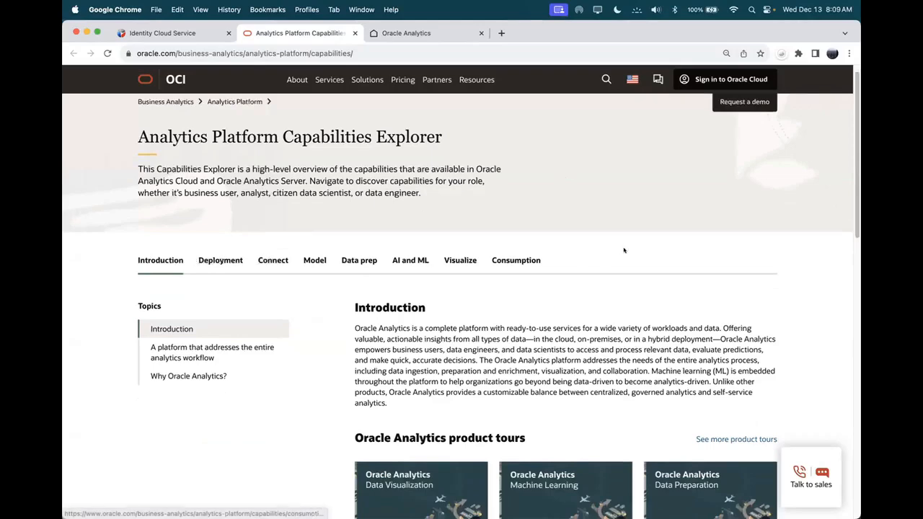
{"action": "left_click", "coordinate": [269, 261]}
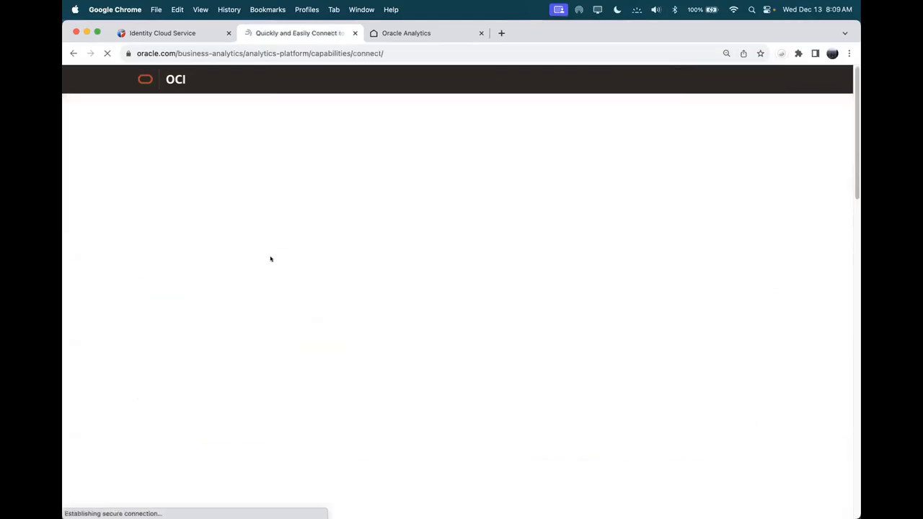
{"action": "left_click", "coordinate": [305, 296]}
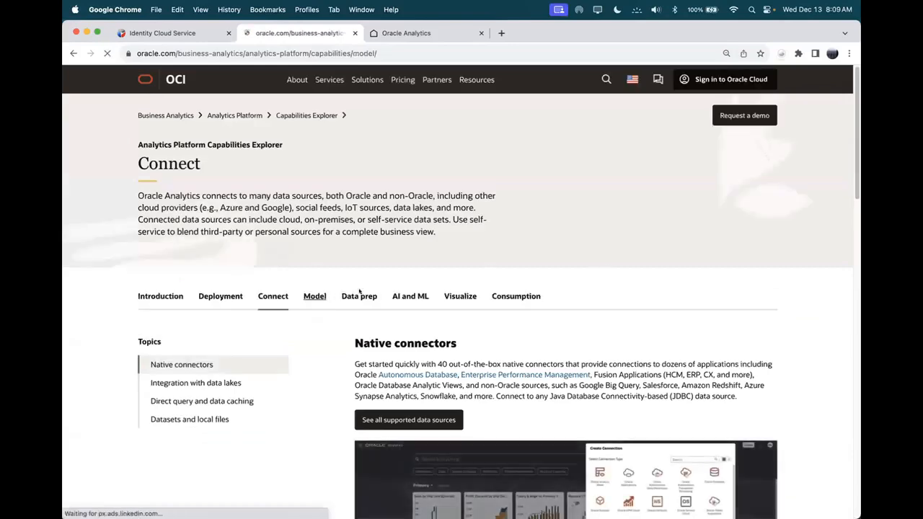
{"action": "left_click", "coordinate": [448, 296]}
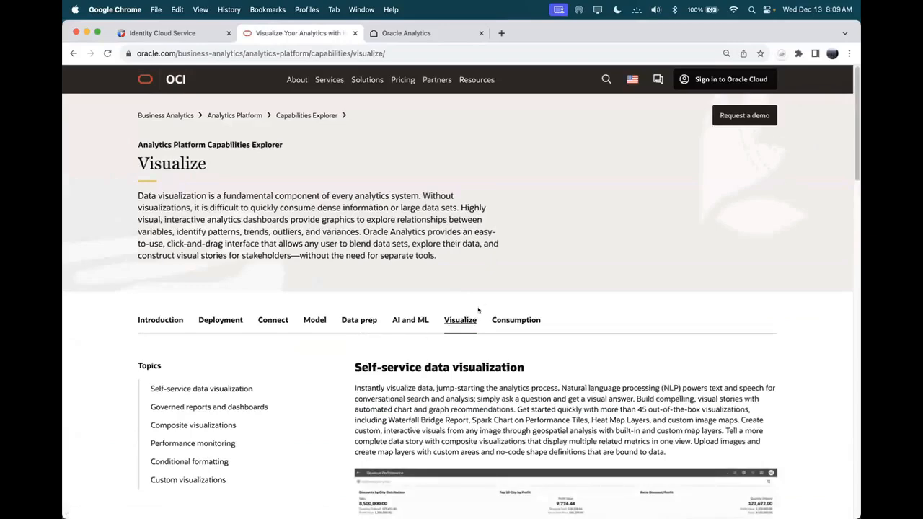
Step: Scroll through the Visualize capabilities, then go back to the Oracle Analytics home page
{"action": "scroll", "coordinate": [213, 321], "scroll_direction": "down", "scroll_amount": 3}
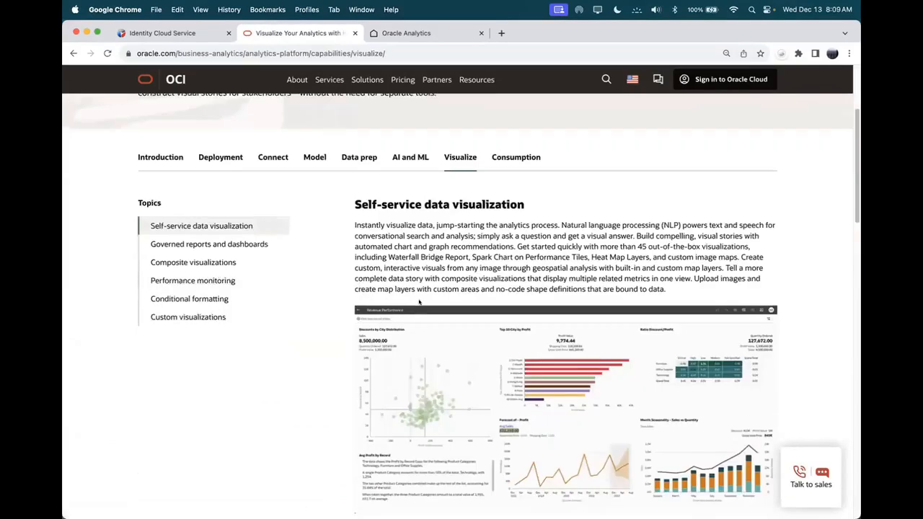
{"action": "scroll", "coordinate": [421, 301], "scroll_direction": "down", "scroll_amount": 2}
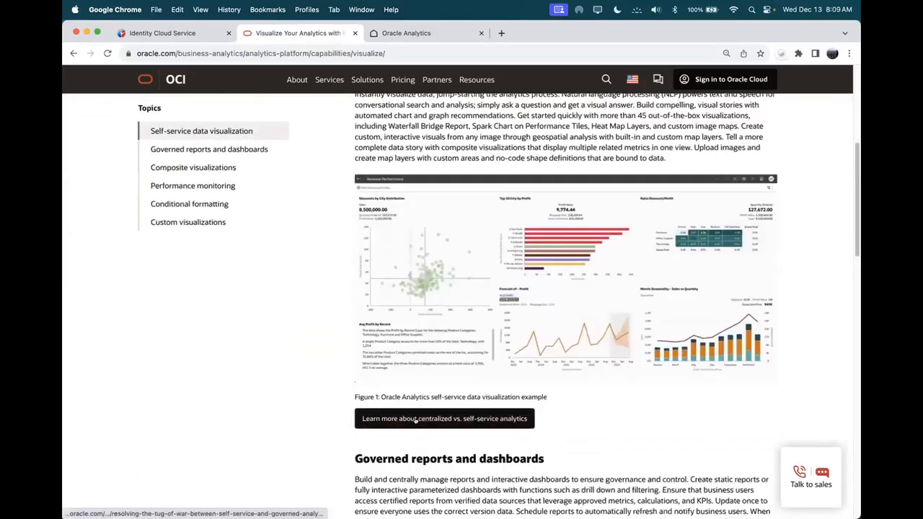
{"action": "scroll", "coordinate": [416, 369], "scroll_direction": "down", "scroll_amount": 3}
{"action": "scroll", "coordinate": [407, 375], "scroll_direction": "down", "scroll_amount": 1}
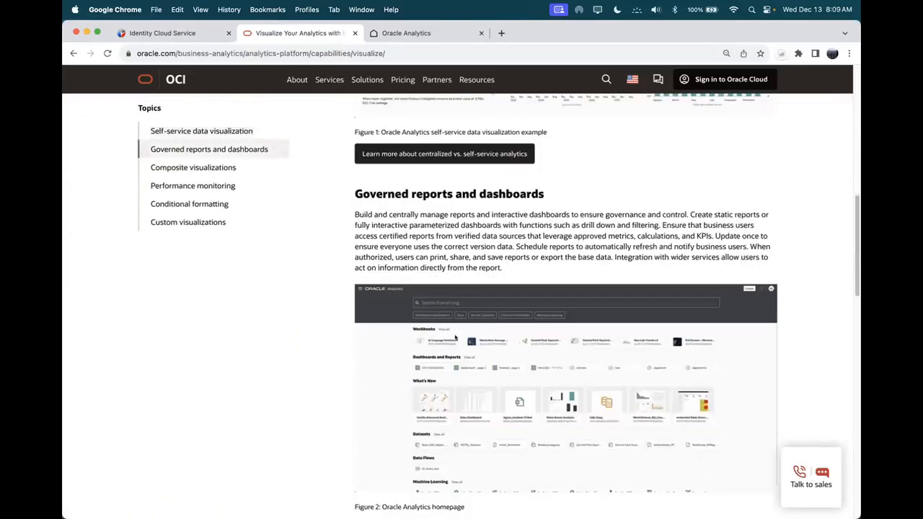
{"action": "scroll", "coordinate": [412, 325], "scroll_direction": "up", "scroll_amount": 2}
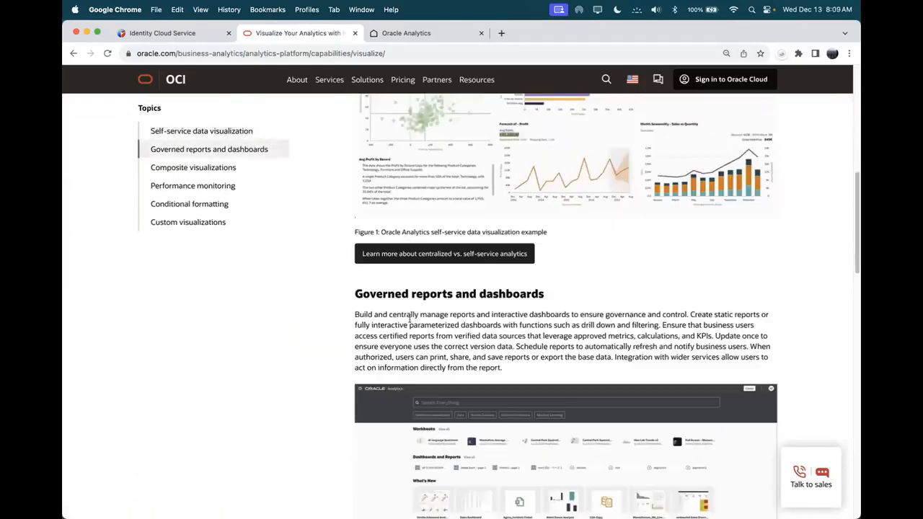
{"action": "left_click", "coordinate": [409, 33]}
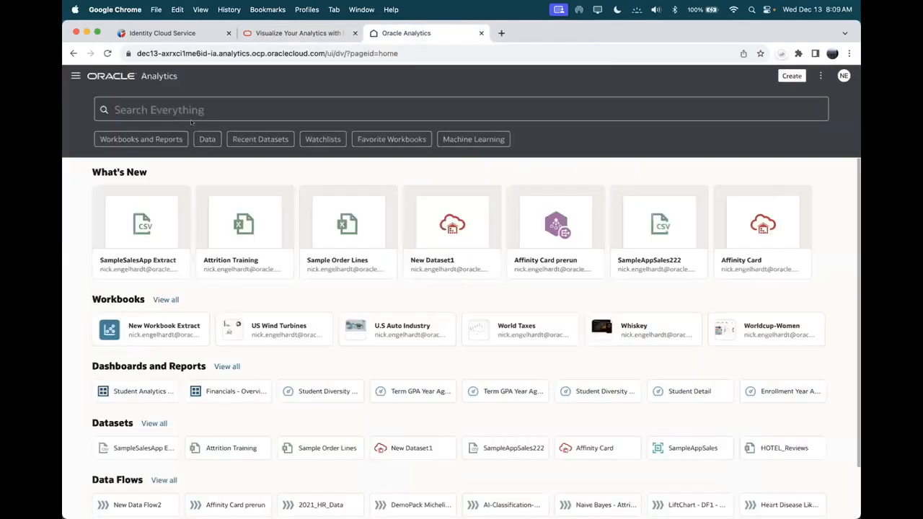
Step: Open the Search Everything dropdown listing Workbook, Dataset, Data Flow and Model types
{"action": "left_click", "coordinate": [192, 110]}
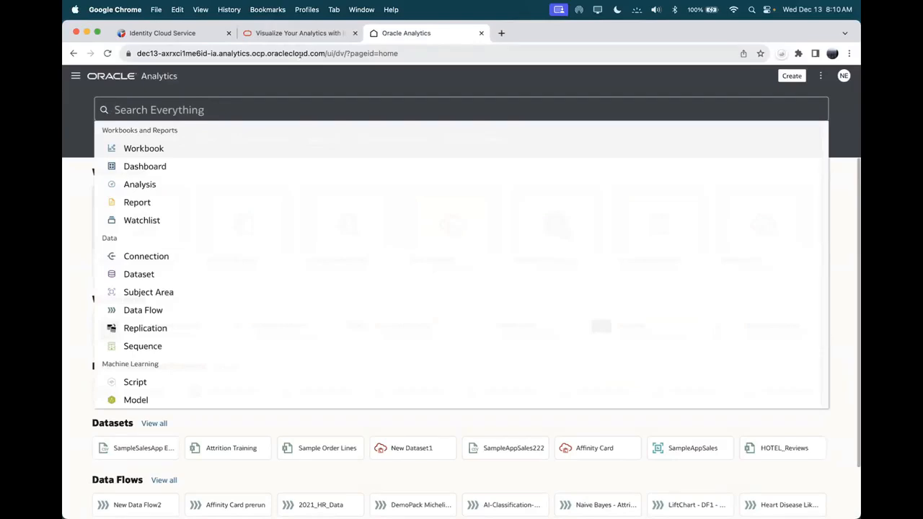
Step: Search for 'profit and shipping cost by ship mode and product category' to auto-generate charts
{"action": "type", "text": "profi"}
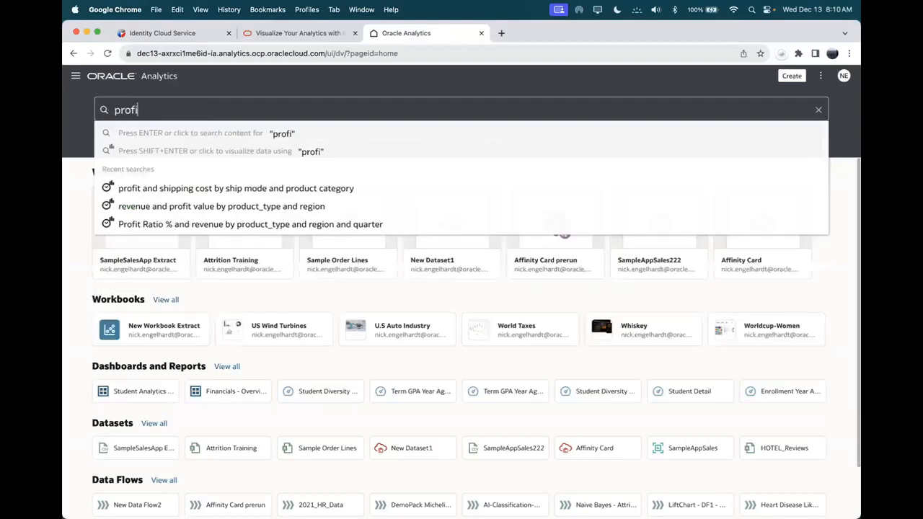
{"action": "type", "text": "t and"}
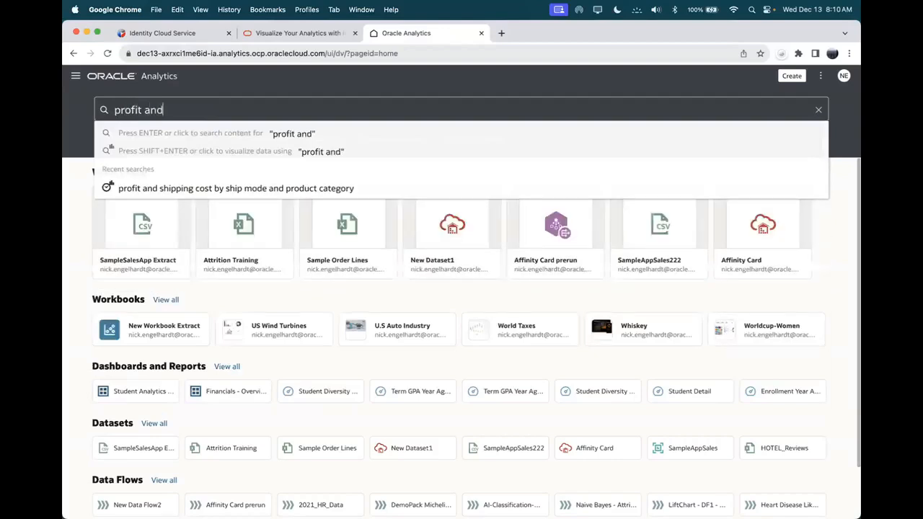
{"action": "type", "text": " shipping"}
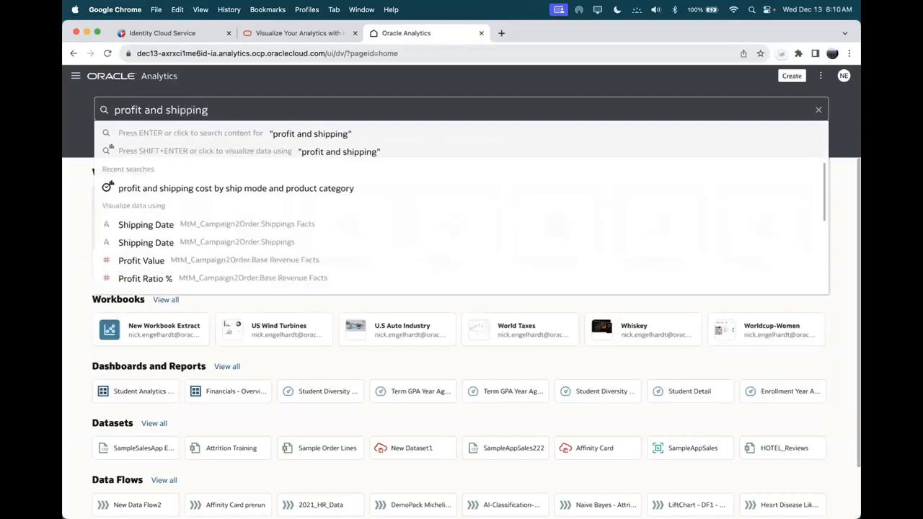
{"action": "type", "text": " cost b"}
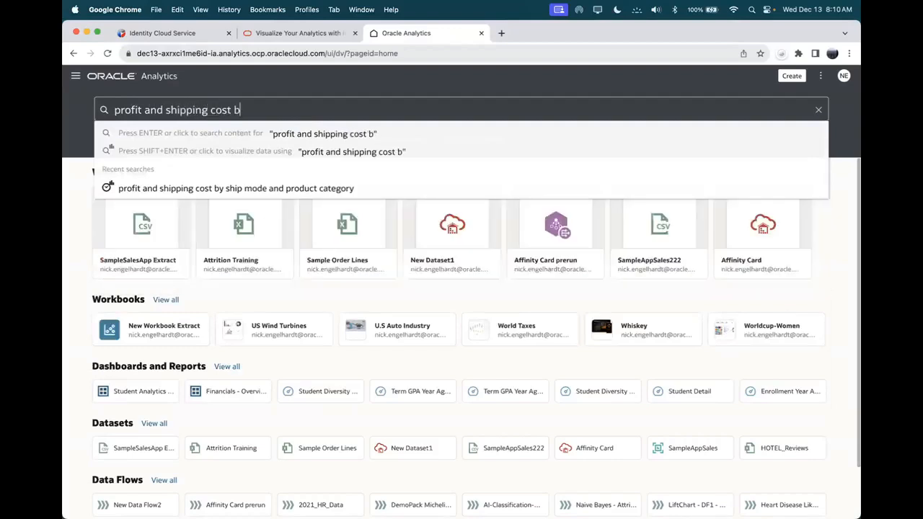
{"action": "type", "text": "y ship mode "}
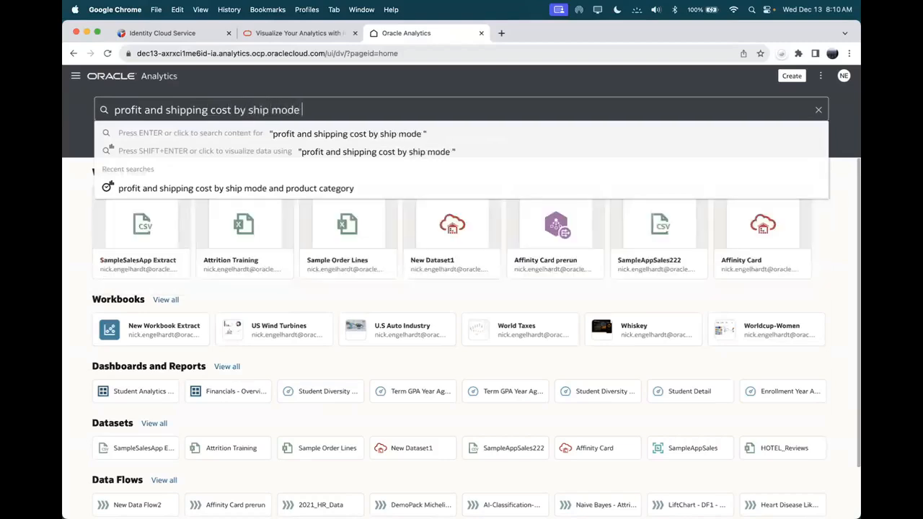
{"action": "type", "text": "and produ"}
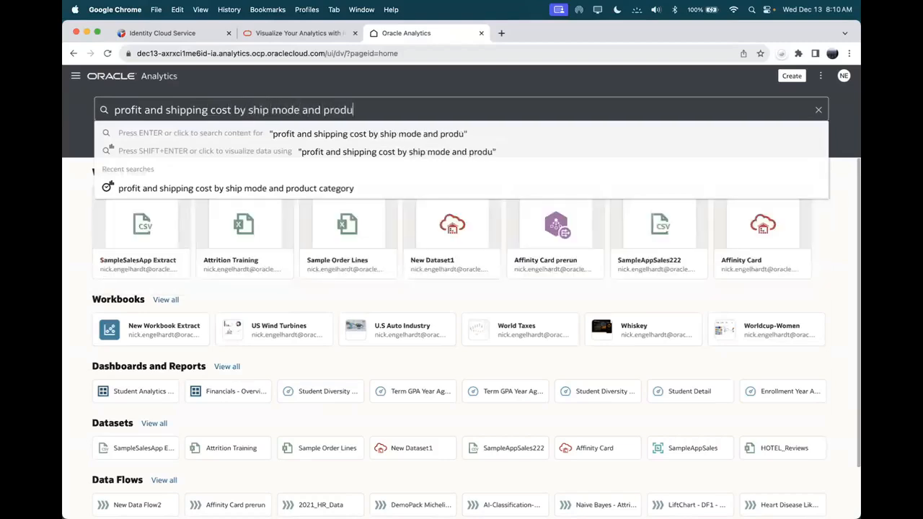
{"action": "type", "text": "ct category"}
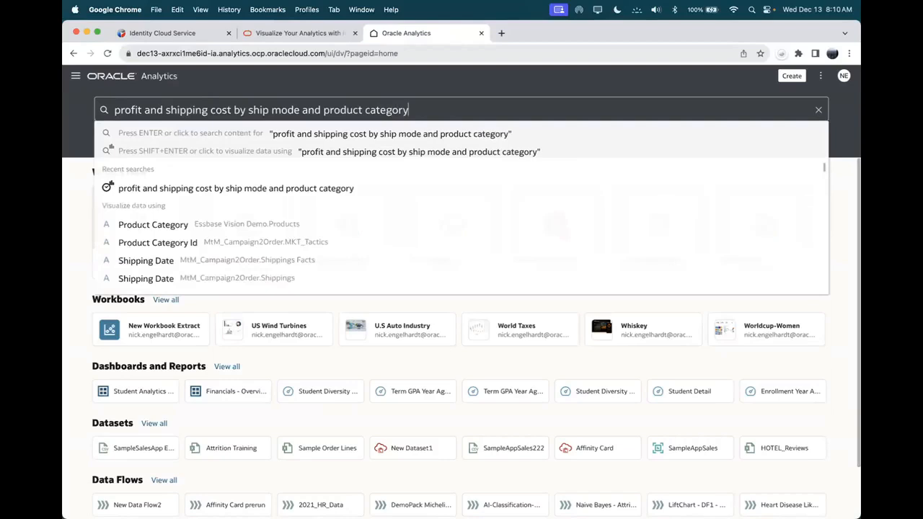
{"action": "key", "text": "shift+Return"}
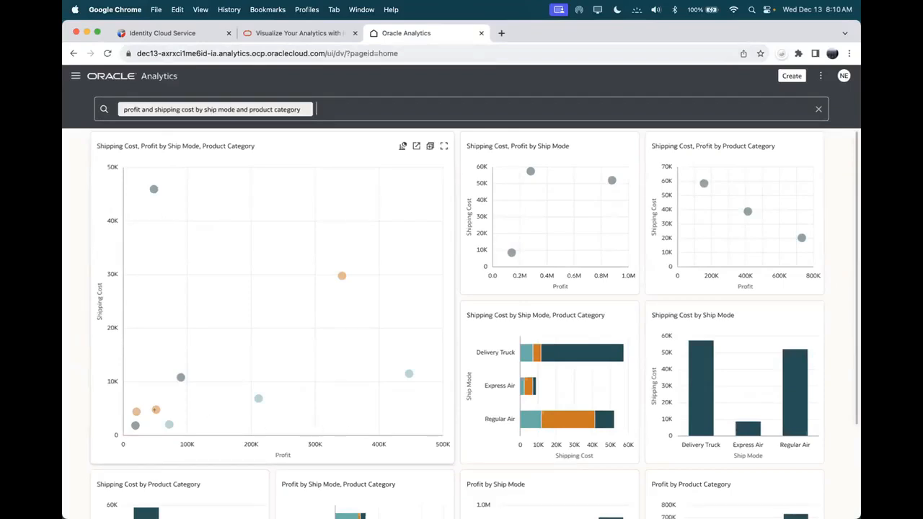
Step: Switch the Shipping Cost, Profit by Ship Mode card to a Table visualization and review it
{"action": "mouse_move", "coordinate": [148, 190]}
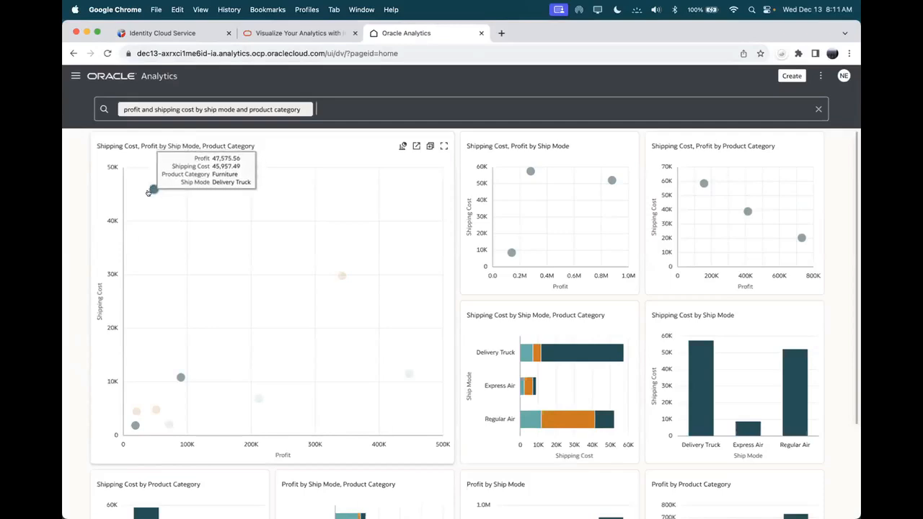
{"action": "mouse_move", "coordinate": [406, 374]}
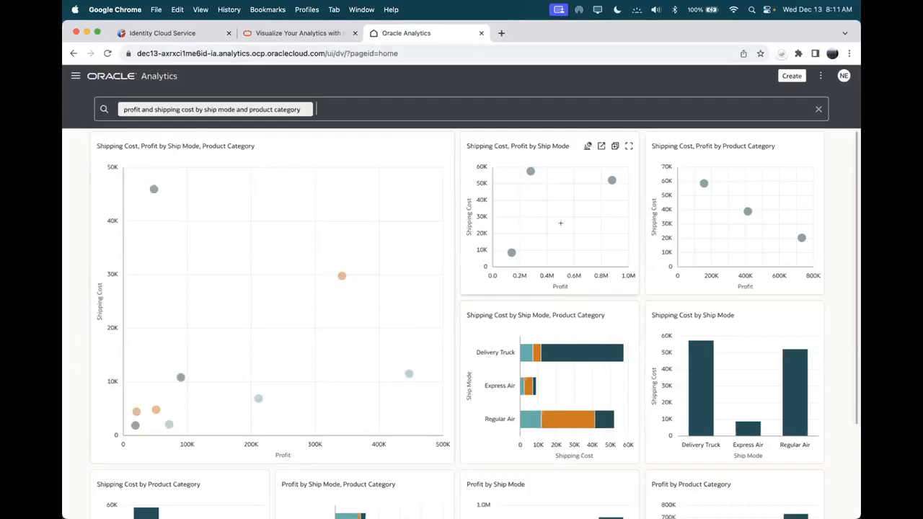
{"action": "left_click", "coordinate": [585, 146]}
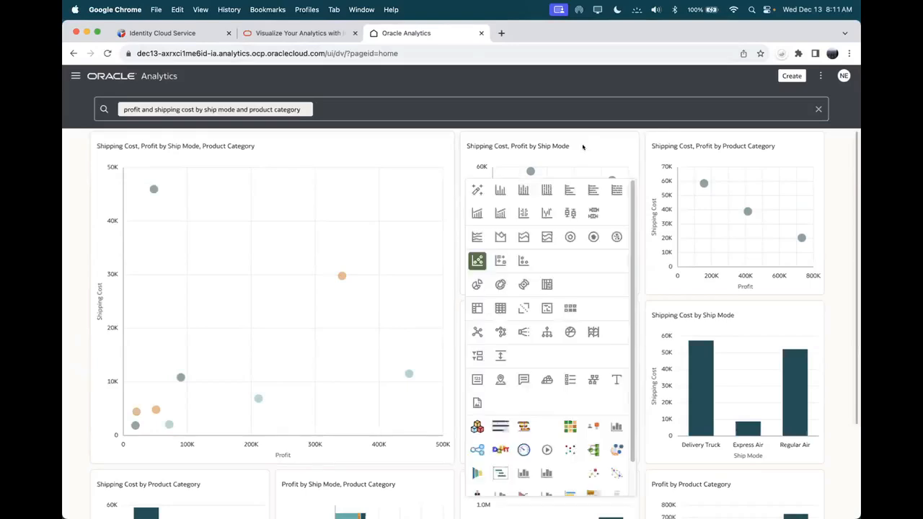
{"action": "left_click", "coordinate": [499, 308]}
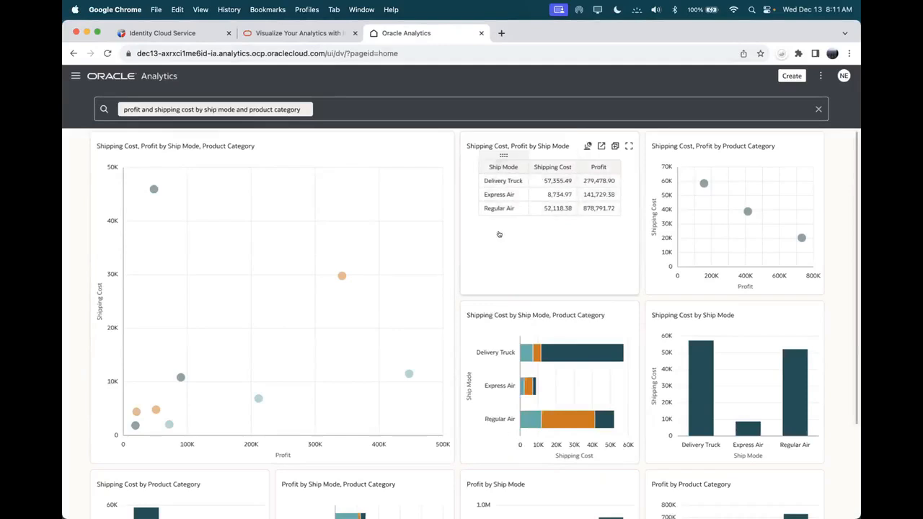
{"action": "scroll", "coordinate": [528, 328], "scroll_direction": "down", "scroll_amount": 1}
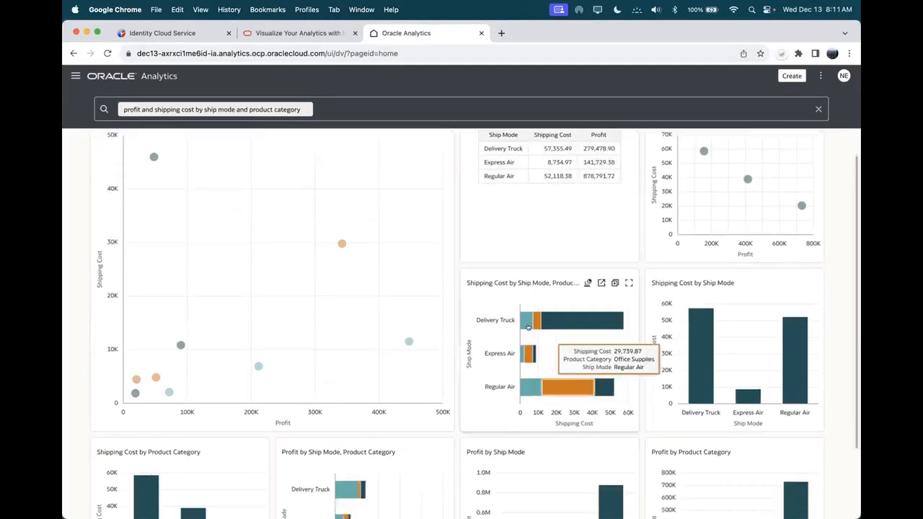
{"action": "scroll", "coordinate": [731, 310], "scroll_direction": "down", "scroll_amount": 3}
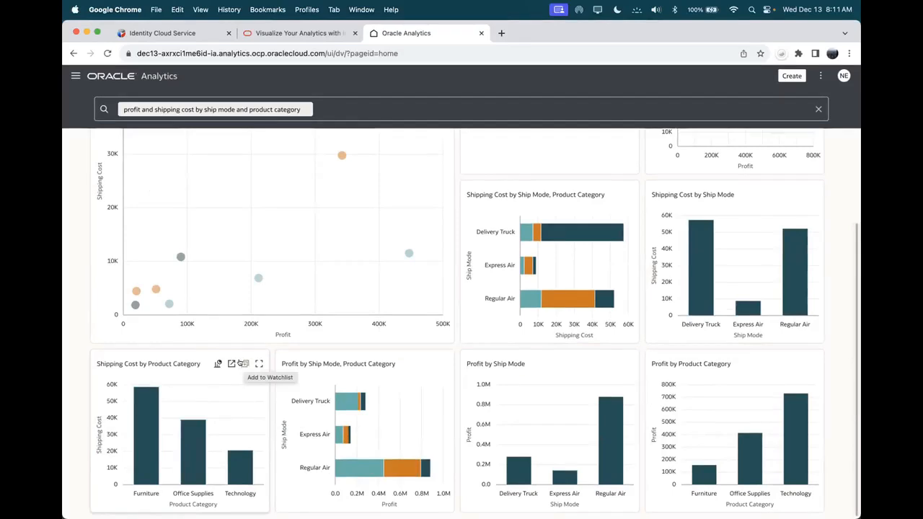
{"action": "scroll", "coordinate": [346, 317], "scroll_direction": "up", "scroll_amount": 1}
{"action": "scroll", "coordinate": [347, 318], "scroll_direction": "up", "scroll_amount": 1}
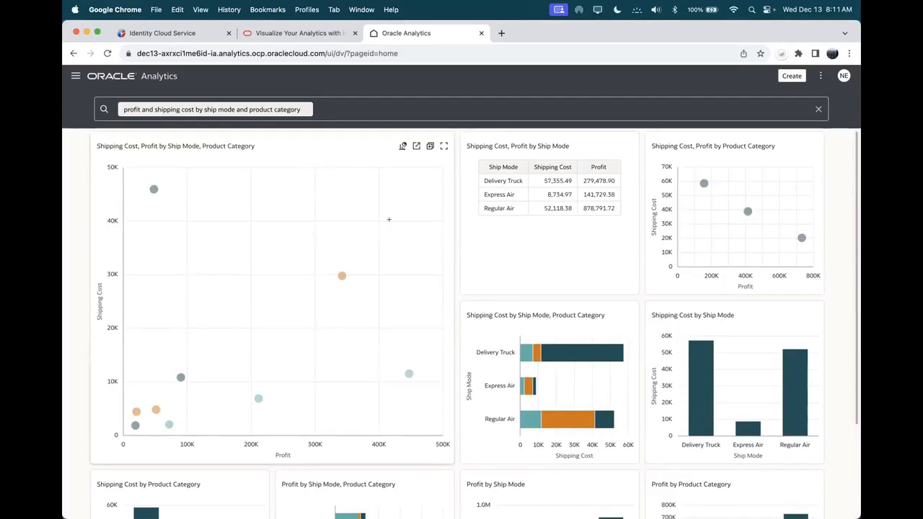
Step: Open the Shipping Cost, Profit by Ship Mode, Product Category scatter chart in a new workbook
{"action": "left_click", "coordinate": [416, 146]}
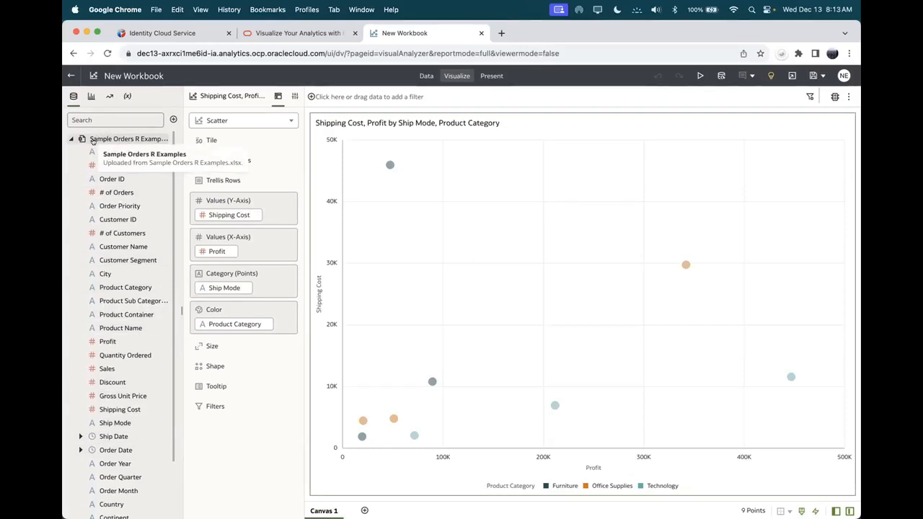
Step: Browse the visualization types, Analytics and Variables panels, then return to the data set's columns
{"action": "left_click", "coordinate": [89, 96]}
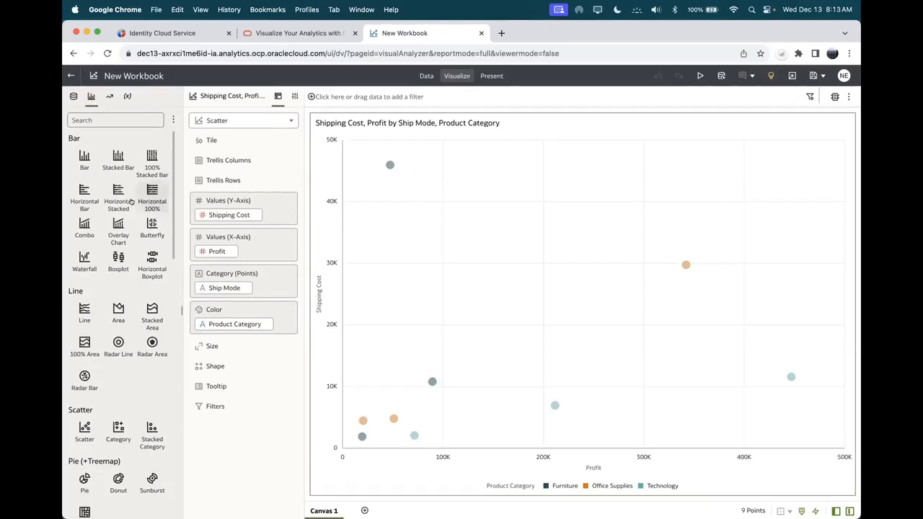
{"action": "scroll", "coordinate": [101, 288], "scroll_direction": "down", "scroll_amount": 15}
{"action": "scroll", "coordinate": [101, 310], "scroll_direction": "down", "scroll_amount": 2}
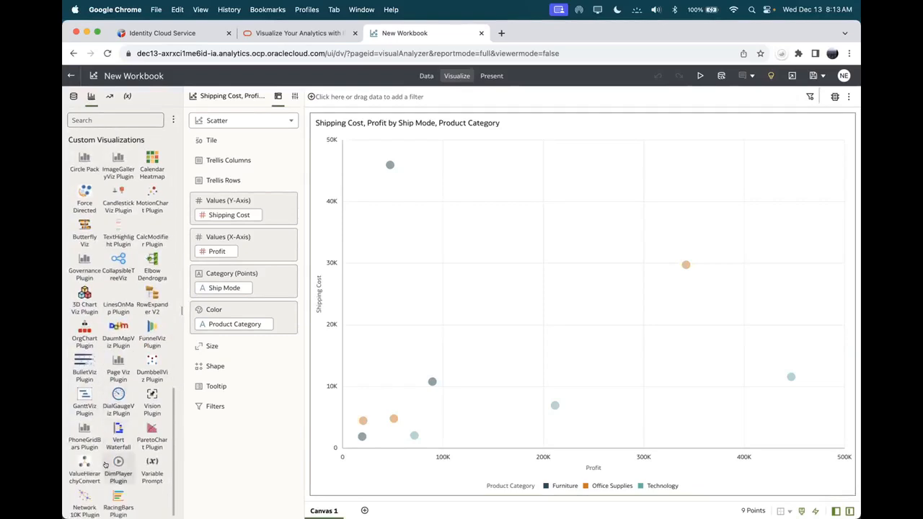
{"action": "scroll", "coordinate": [108, 461], "scroll_direction": "up", "scroll_amount": 10}
{"action": "scroll", "coordinate": [110, 447], "scroll_direction": "up", "scroll_amount": 10}
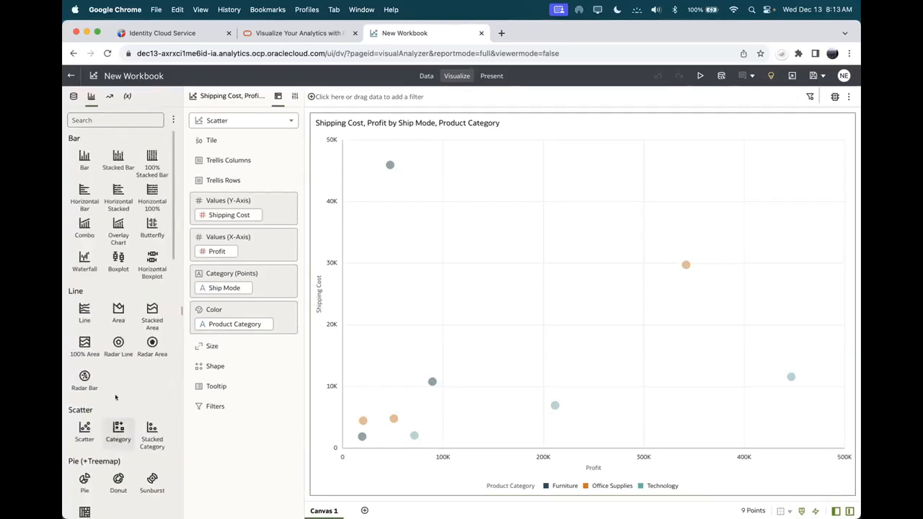
{"action": "left_click", "coordinate": [109, 96]}
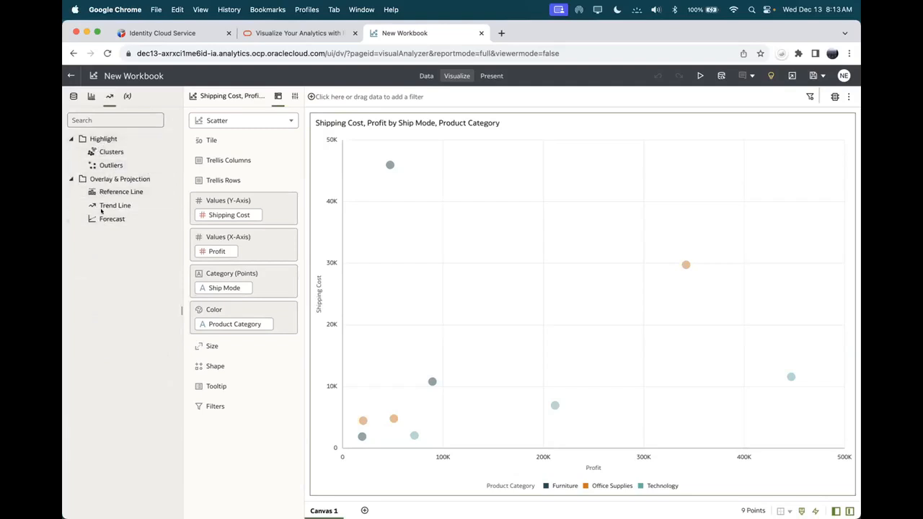
{"action": "left_click", "coordinate": [127, 96]}
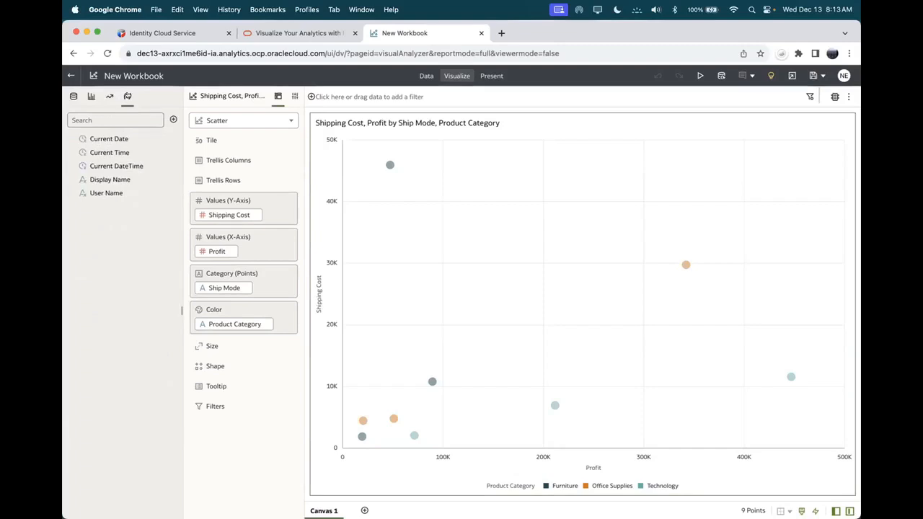
{"action": "left_click", "coordinate": [73, 96]}
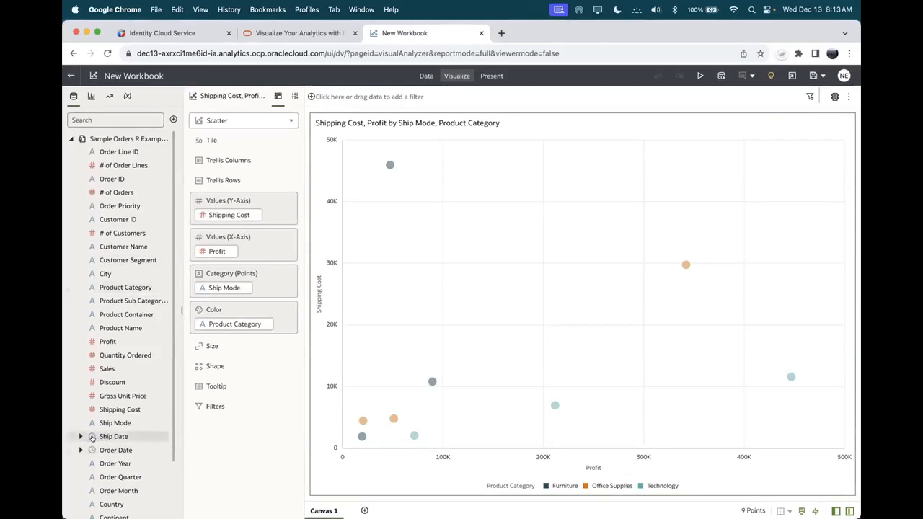
Step: Review the scatter chart's Properties settings and toggle the data panel off and back on
{"action": "mouse_move", "coordinate": [93, 438]}
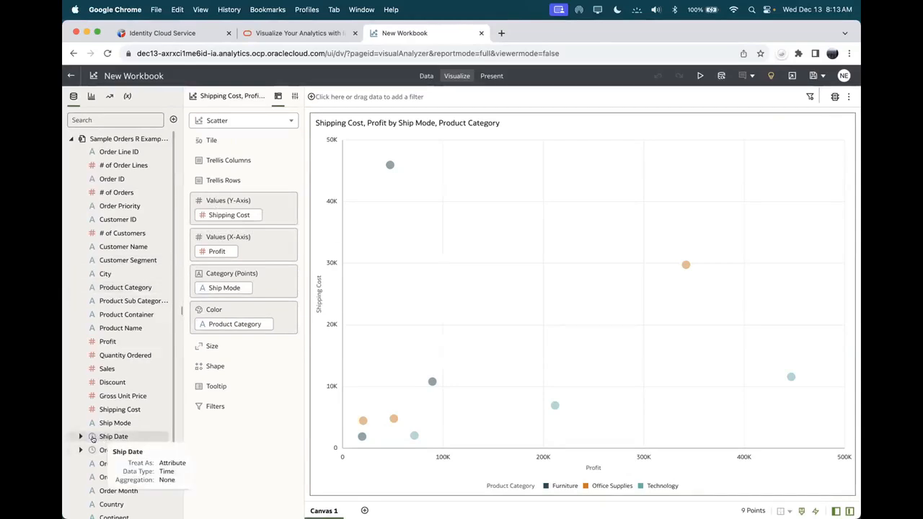
{"action": "left_click", "coordinate": [292, 95]}
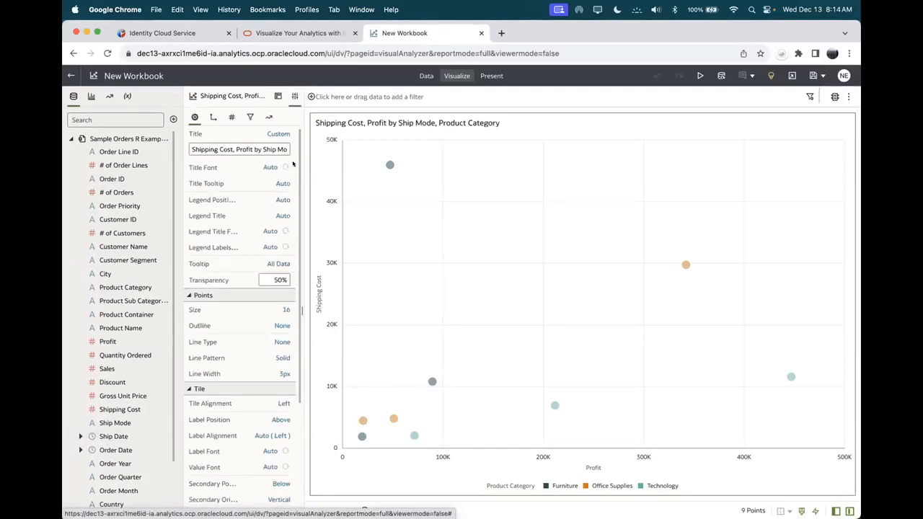
{"action": "scroll", "coordinate": [294, 181], "scroll_direction": "down", "scroll_amount": 2}
{"action": "scroll", "coordinate": [295, 216], "scroll_direction": "down", "scroll_amount": 3}
{"action": "scroll", "coordinate": [296, 253], "scroll_direction": "up", "scroll_amount": 1}
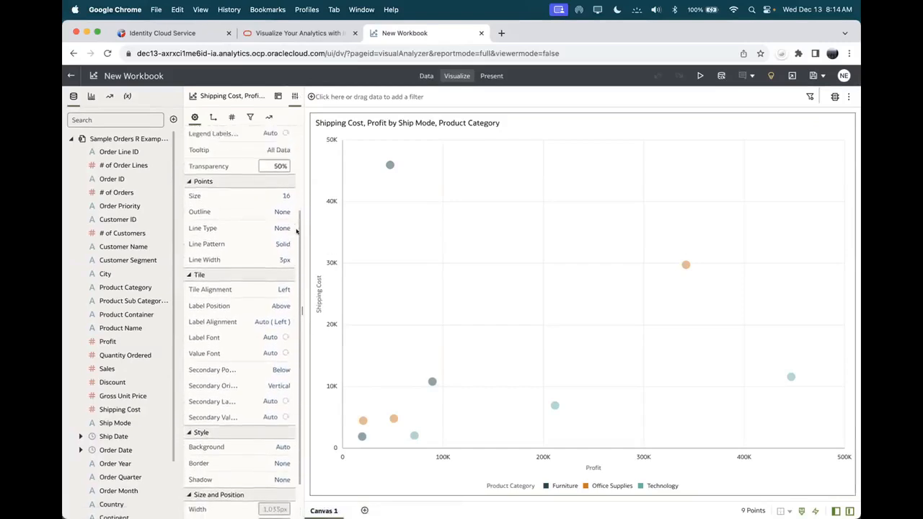
{"action": "scroll", "coordinate": [295, 216], "scroll_direction": "up", "scroll_amount": 3}
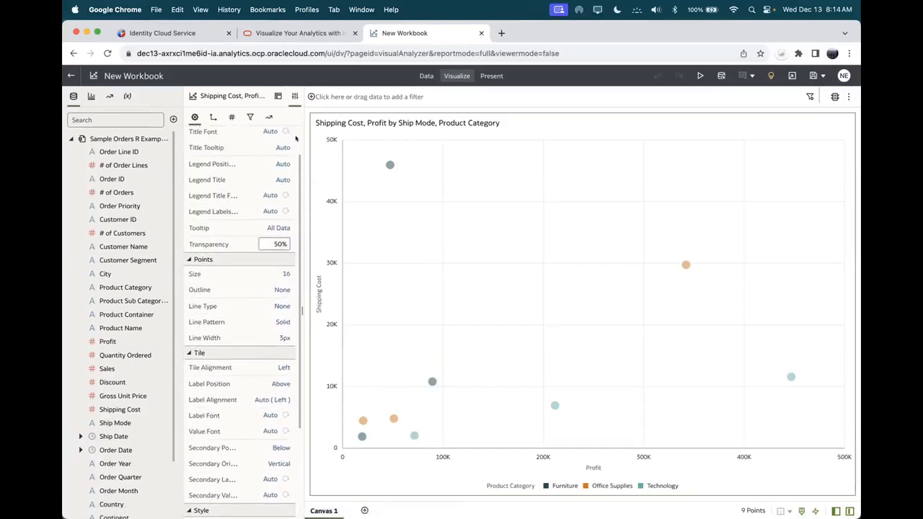
{"action": "scroll", "coordinate": [295, 144], "scroll_direction": "up", "scroll_amount": 1}
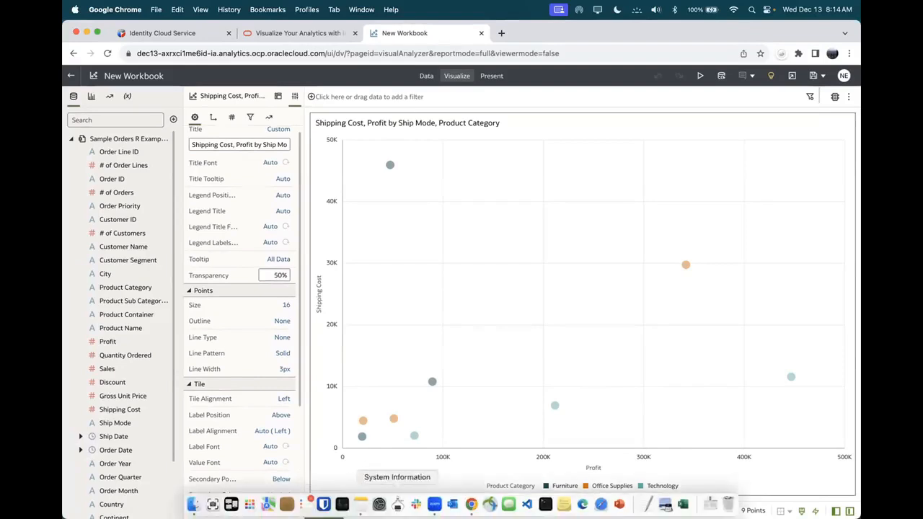
{"action": "left_click", "coordinate": [834, 512]}
{"action": "left_click", "coordinate": [833, 511]}
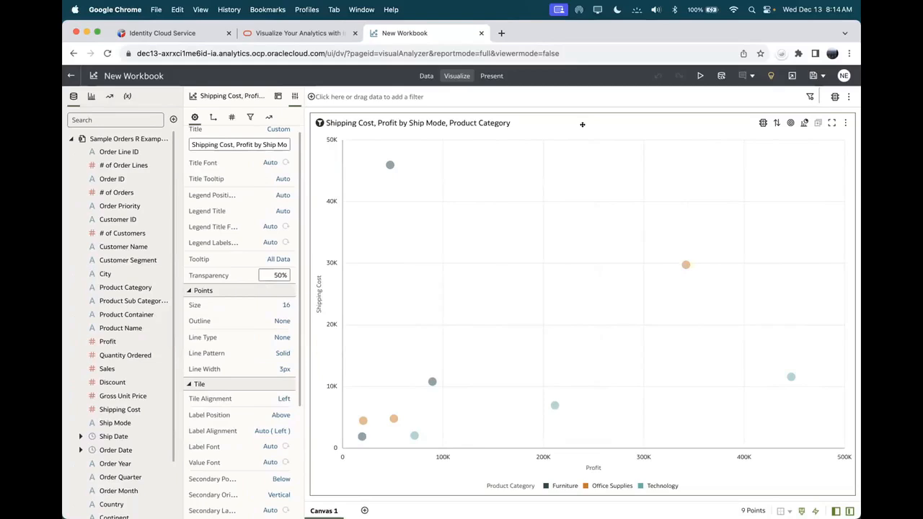
Step: Duplicate the scatter chart and turn the copy into a Table visualization
{"action": "left_click", "coordinate": [840, 121]}
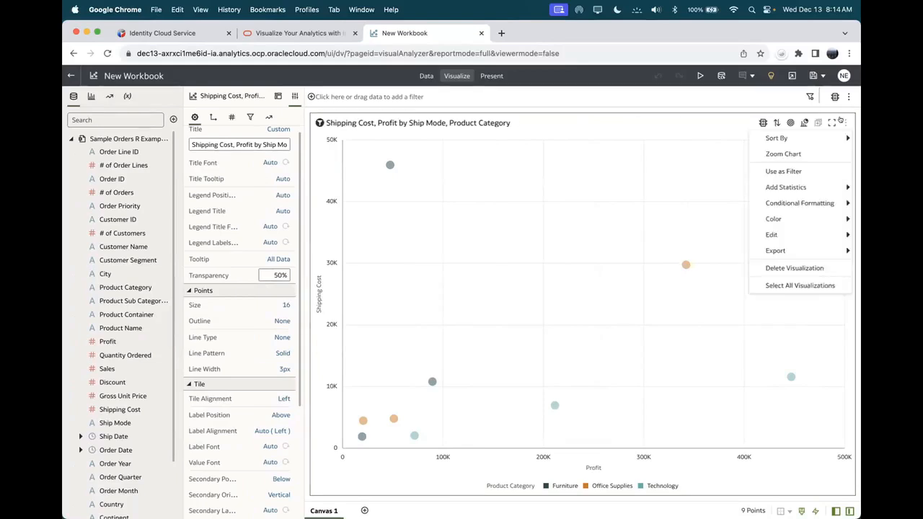
{"action": "mouse_move", "coordinate": [814, 229]}
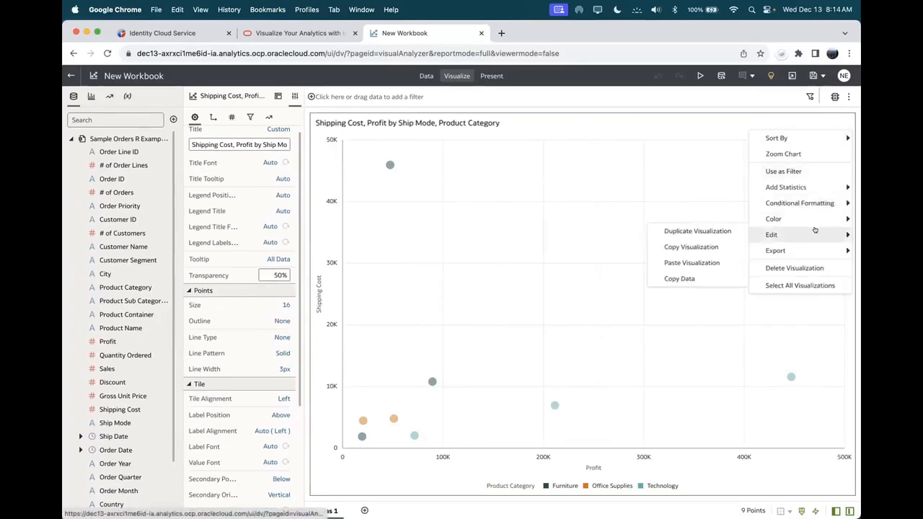
{"action": "left_click", "coordinate": [699, 231]}
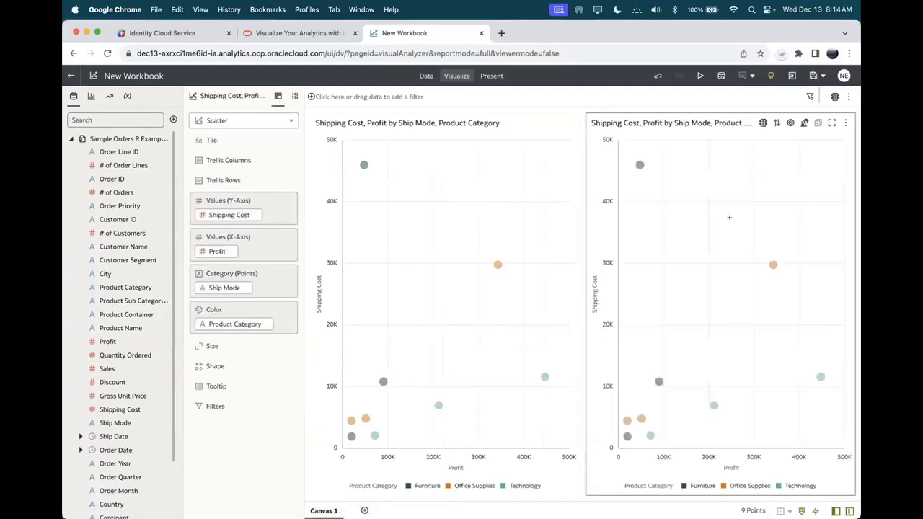
{"action": "left_click", "coordinate": [804, 123]}
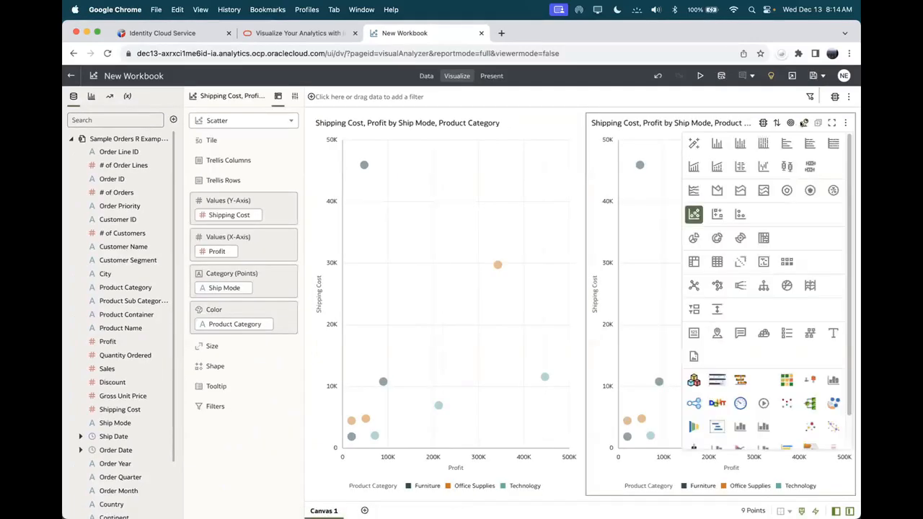
{"action": "left_click", "coordinate": [716, 260]}
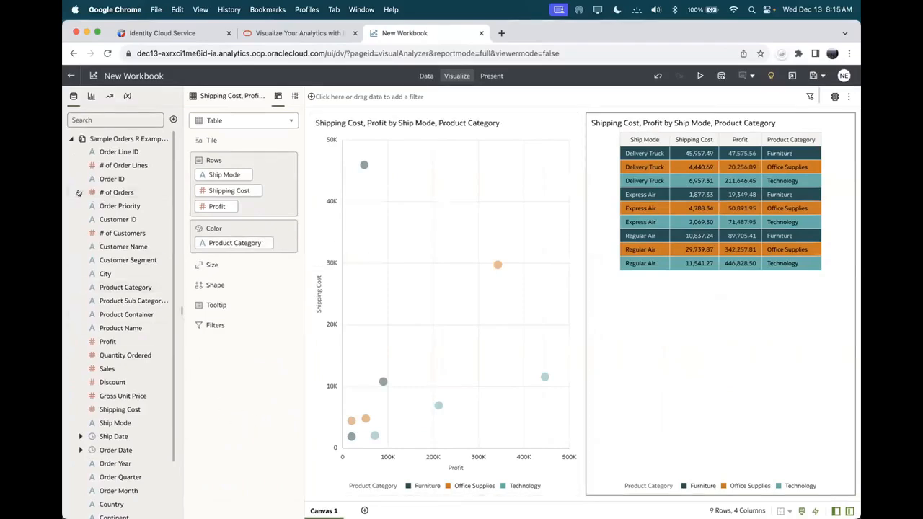
Step: Start a new visualization on the canvas from the Ship Mode field
{"action": "scroll", "coordinate": [164, 390], "scroll_direction": "down", "scroll_amount": 2}
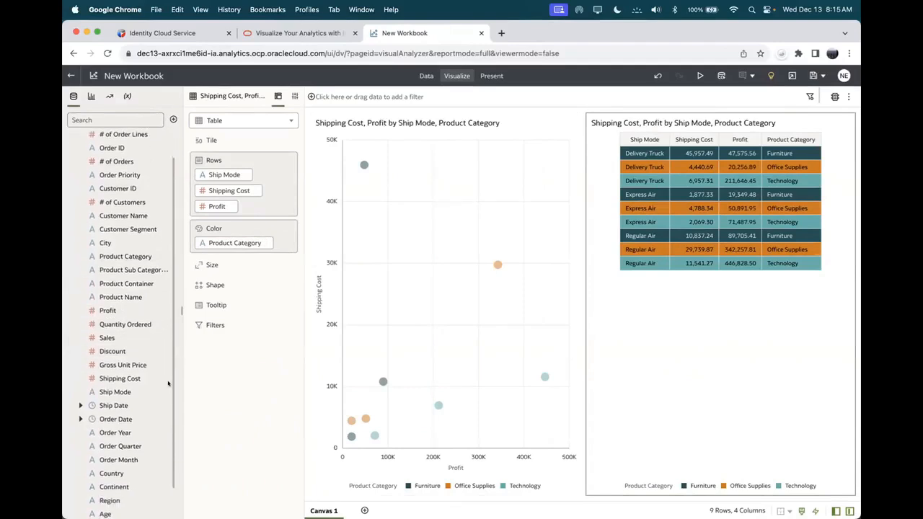
{"action": "left_click", "coordinate": [104, 389]}
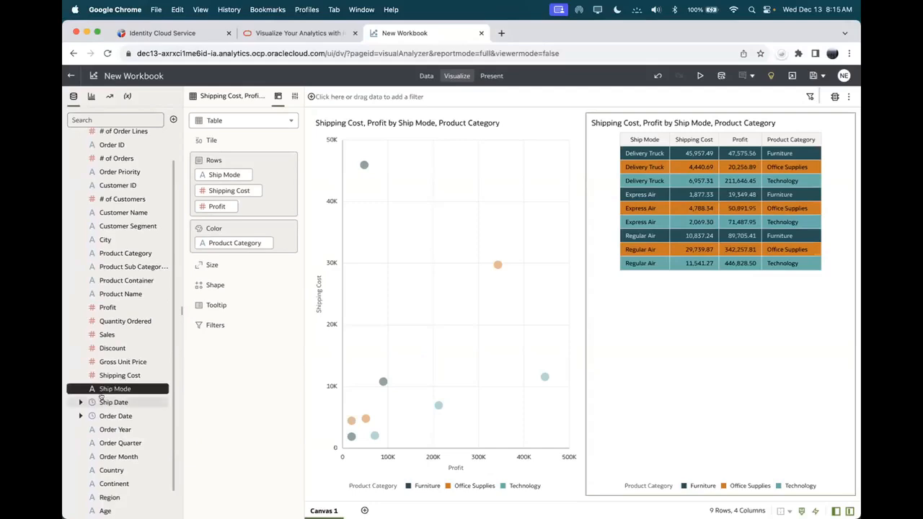
{"action": "left_click_drag", "start_coordinate": [116, 389], "coordinate": [305, 345]}
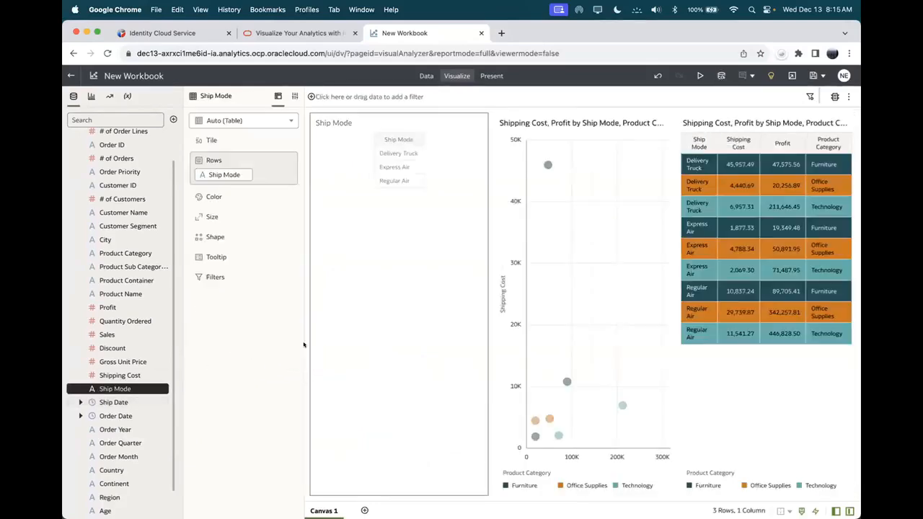
Step: Add Shipping Cost, change the new visualization to a Donut, and colour slices by Ship Mode
{"action": "left_click_drag", "start_coordinate": [101, 373], "coordinate": [353, 294]}
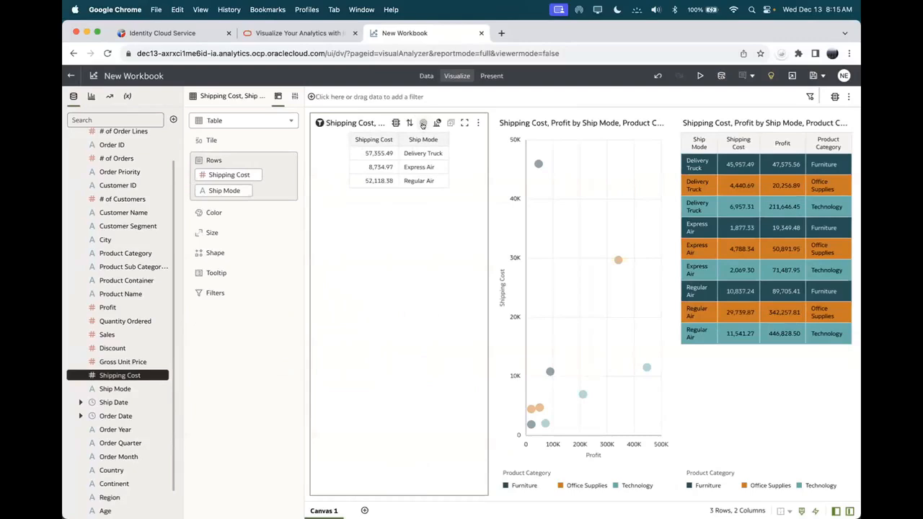
{"action": "left_click", "coordinate": [437, 123]}
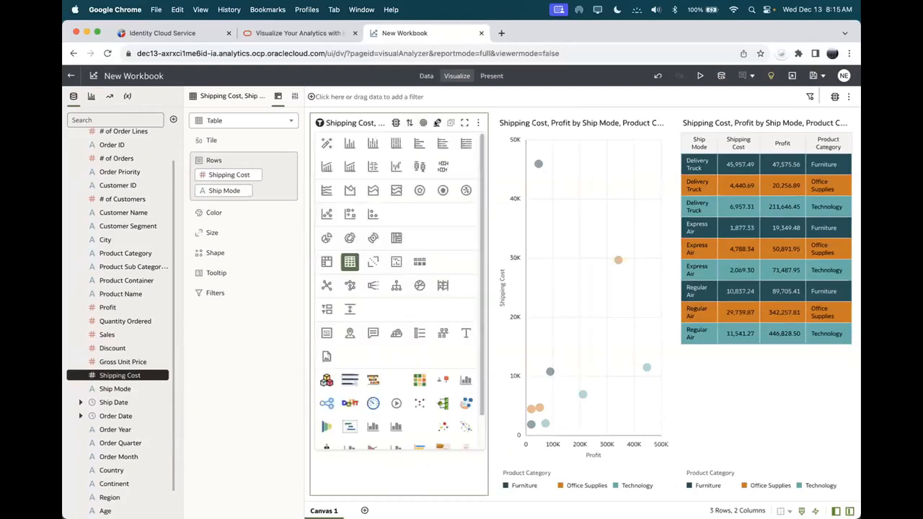
{"action": "left_click", "coordinate": [350, 238]}
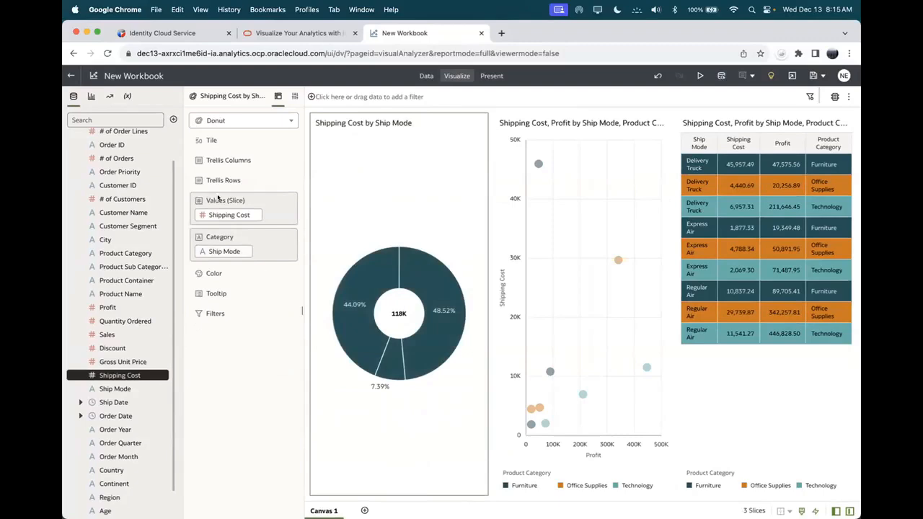
{"action": "left_click_drag", "start_coordinate": [211, 251], "coordinate": [210, 274]}
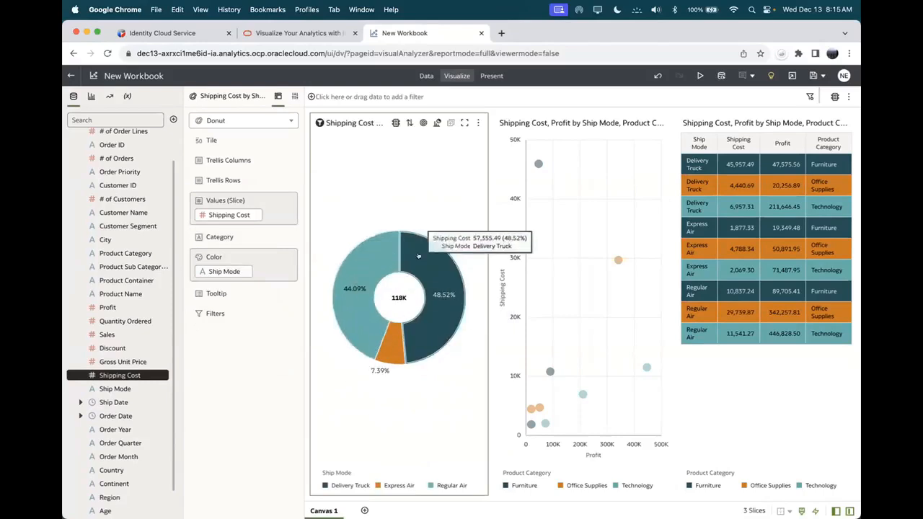
{"action": "mouse_move", "coordinate": [438, 328]}
{"action": "mouse_move", "coordinate": [366, 269]}
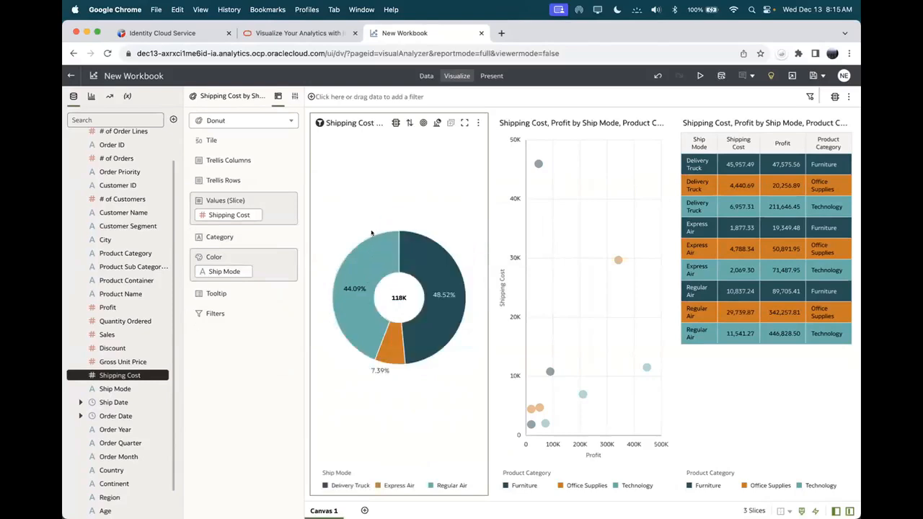
Step: Hide the donut's centre total and set its data labels to Percent, Value
{"action": "left_click", "coordinate": [293, 96]}
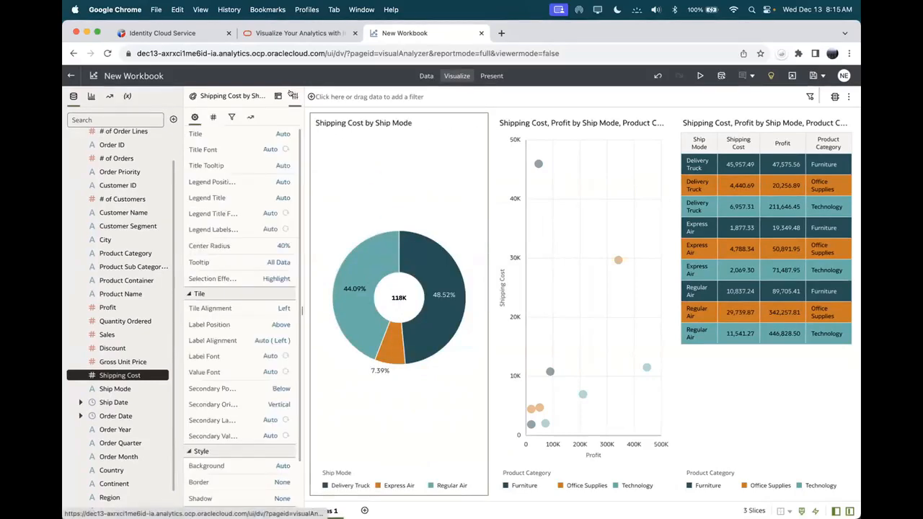
{"action": "left_click", "coordinate": [210, 117]}
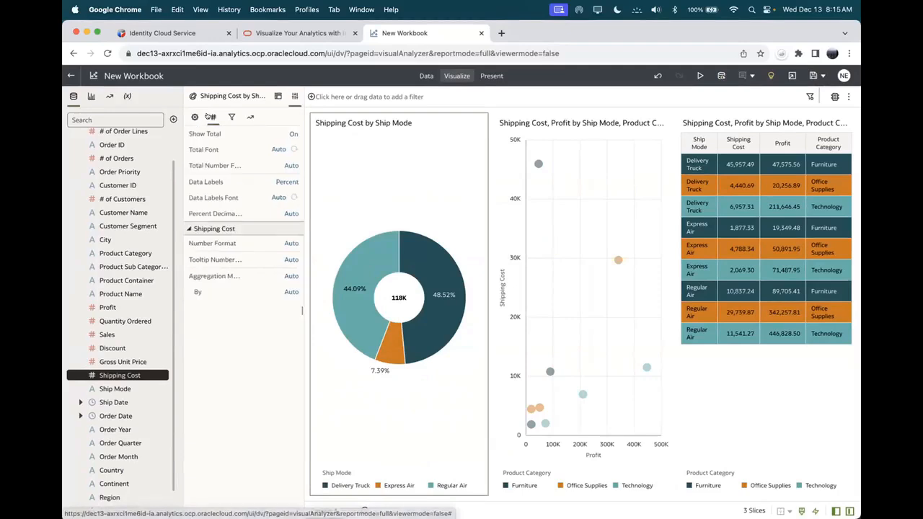
{"action": "left_click", "coordinate": [290, 135]}
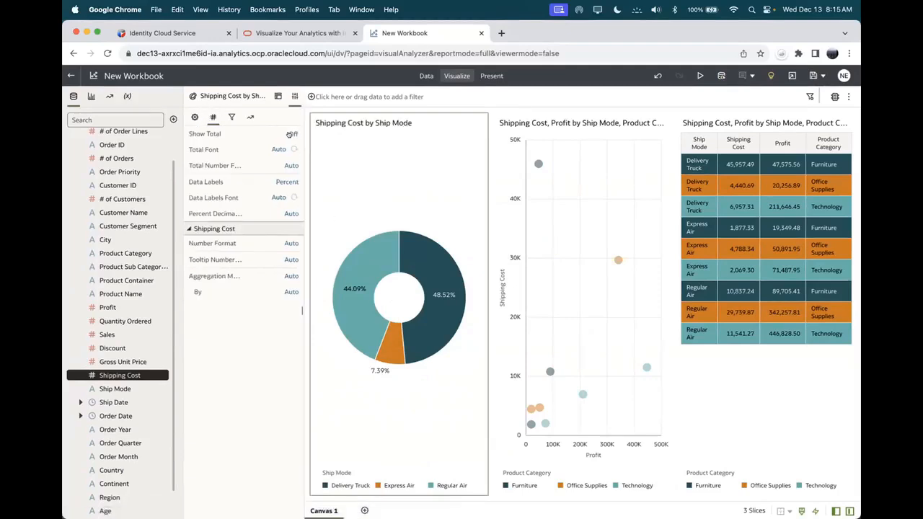
{"action": "left_click", "coordinate": [281, 181]}
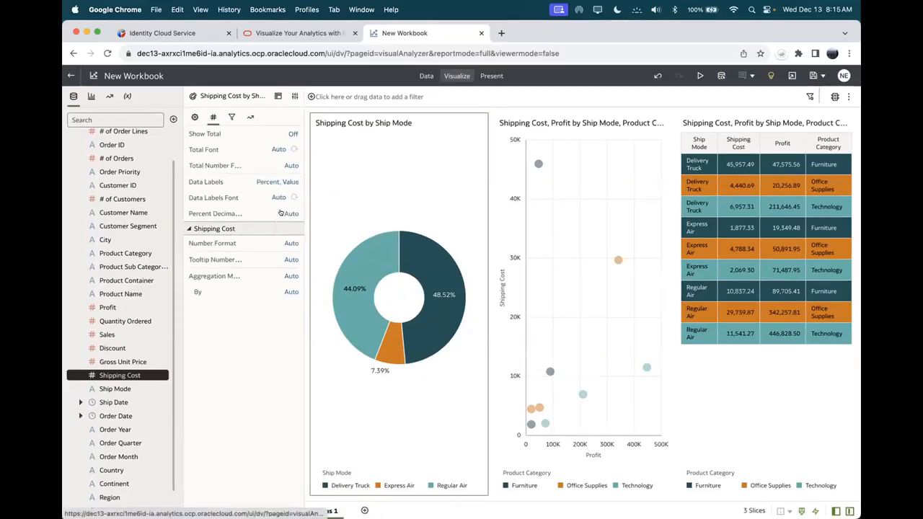
{"action": "left_click", "coordinate": [281, 215]}
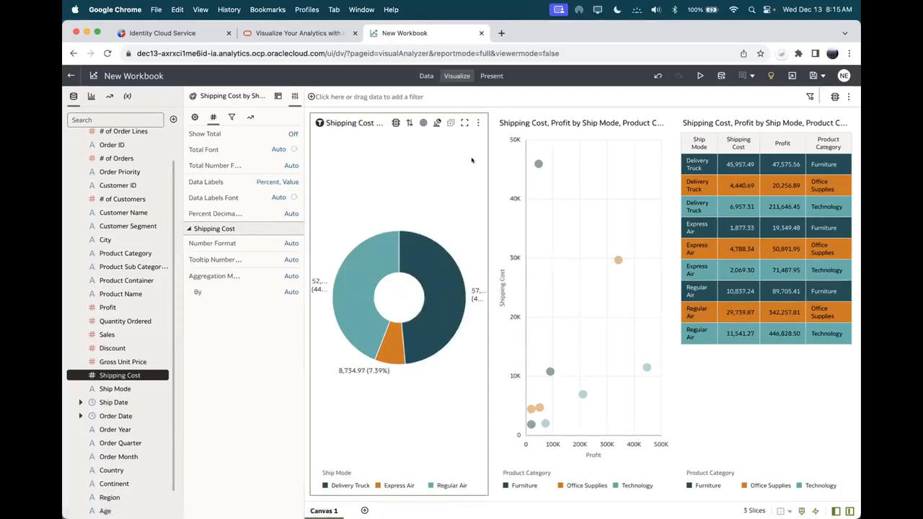
Step: Widen the donut, move it to the top-right slot above the table, and add Canvas 2
{"action": "left_click_drag", "start_coordinate": [484, 165], "coordinate": [581, 169]}
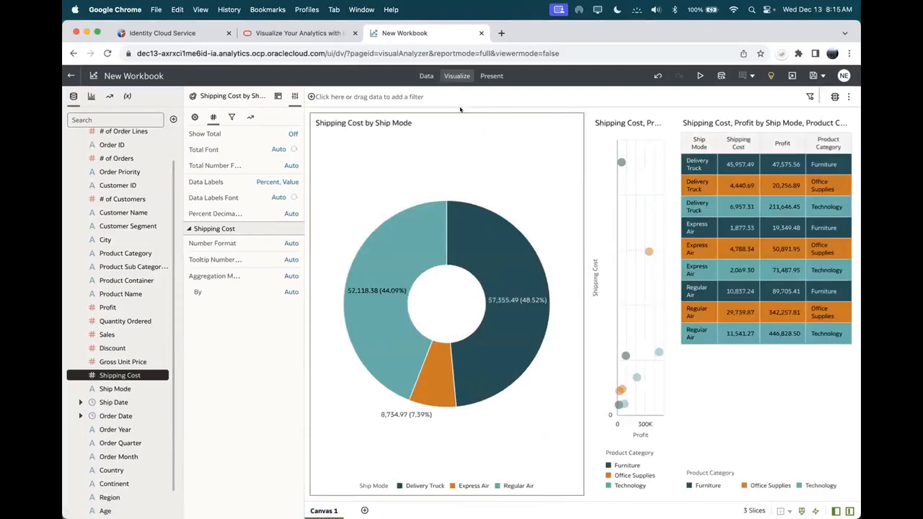
{"action": "left_click_drag", "start_coordinate": [461, 125], "coordinate": [577, 114]}
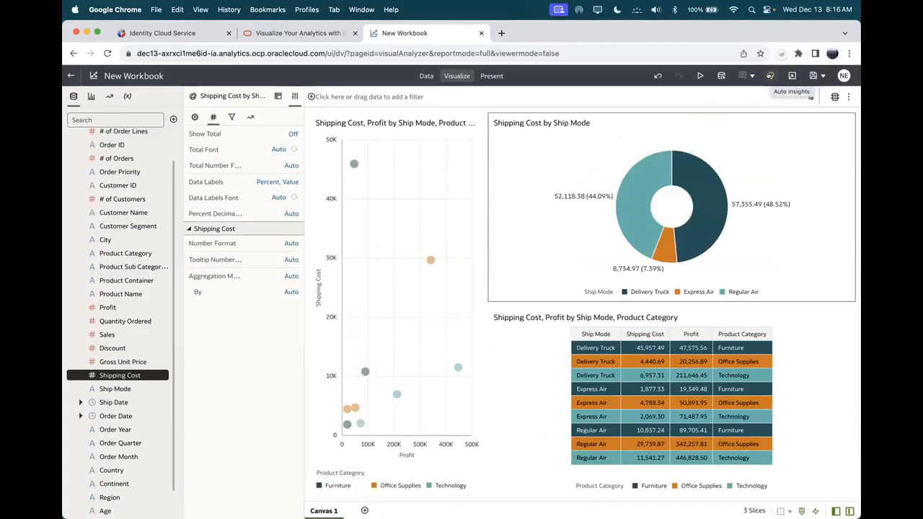
{"action": "left_click", "coordinate": [364, 510]}
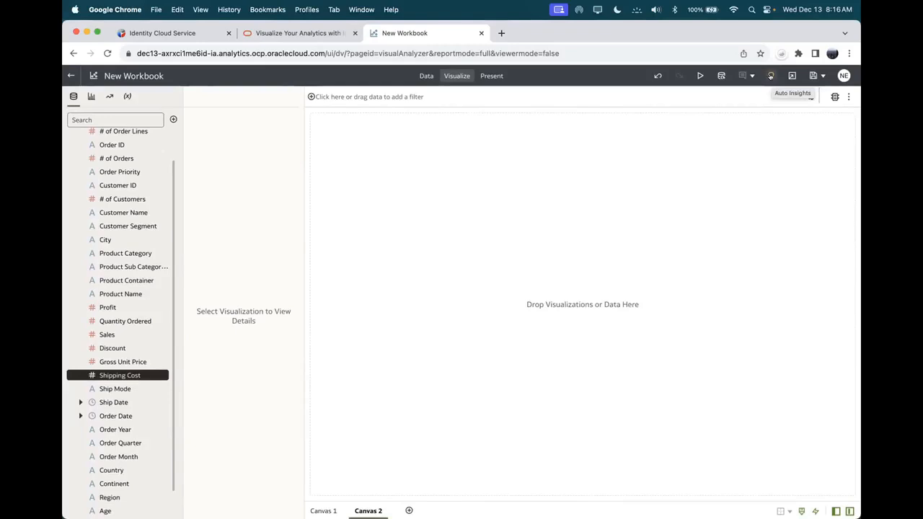
Step: Open Auto Insights on the empty Canvas 2 and widen the suggestions panel
{"action": "left_click", "coordinate": [770, 76]}
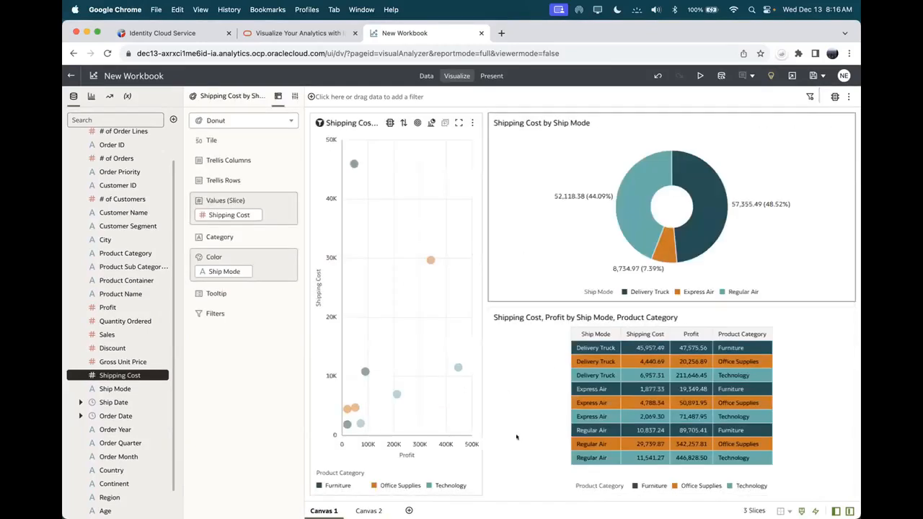
{"action": "left_click", "coordinate": [365, 509]}
{"action": "left_click", "coordinate": [769, 75]}
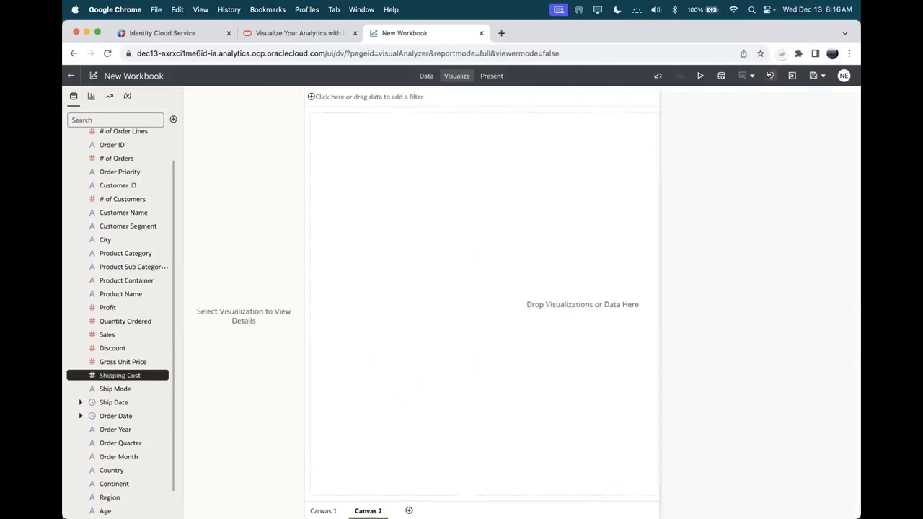
{"action": "left_click", "coordinate": [669, 99]}
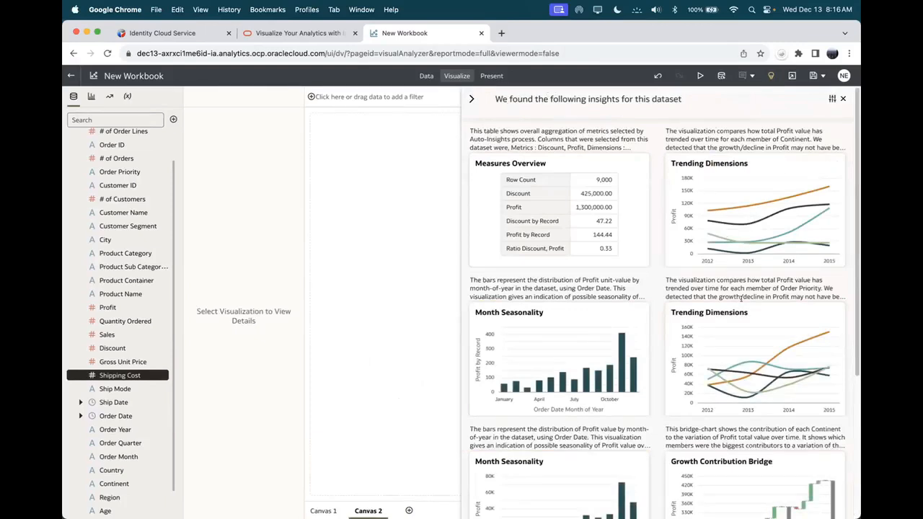
Step: Check the insight measure settings unchanged, then add the Growth Contribution Bridge waterfall
{"action": "mouse_move", "coordinate": [761, 177]}
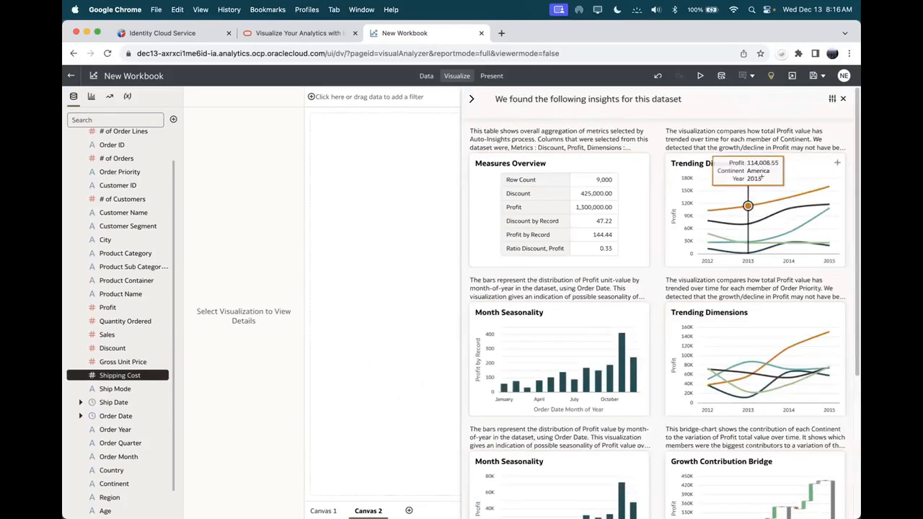
{"action": "left_click", "coordinate": [830, 98]}
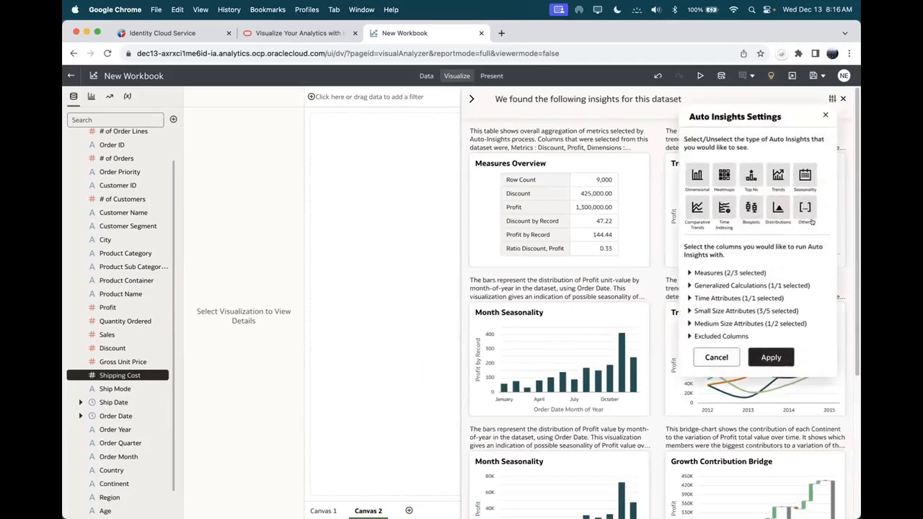
{"action": "left_click", "coordinate": [687, 272]}
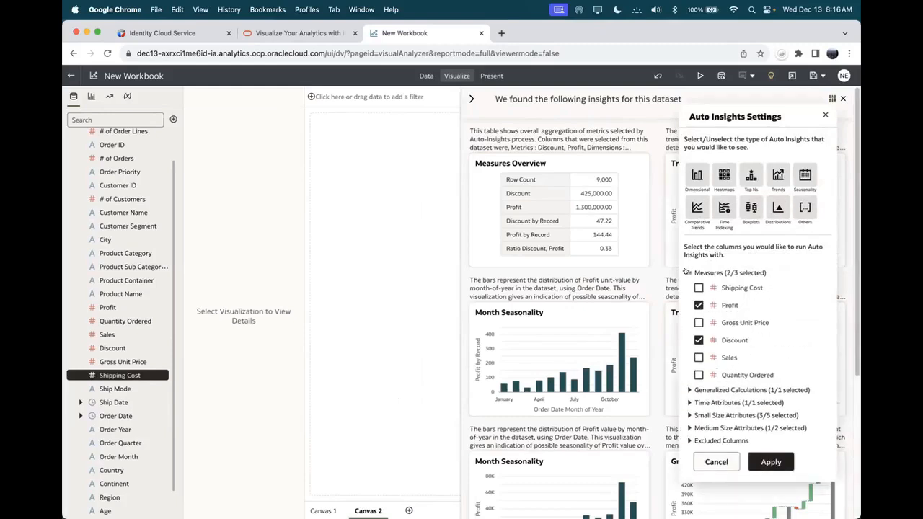
{"action": "left_click", "coordinate": [687, 272]}
{"action": "left_click", "coordinate": [717, 355]}
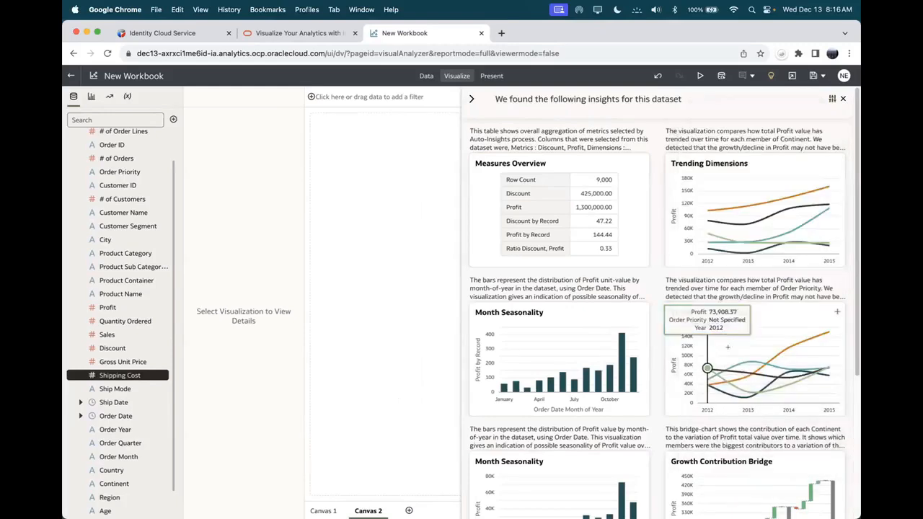
{"action": "scroll", "coordinate": [853, 184], "scroll_direction": "down", "scroll_amount": 3}
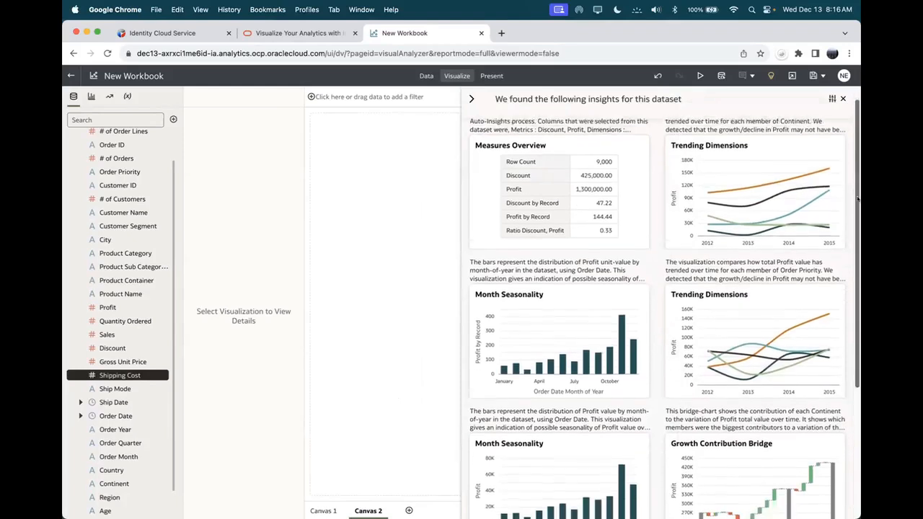
{"action": "scroll", "coordinate": [853, 184], "scroll_direction": "down", "scroll_amount": 4}
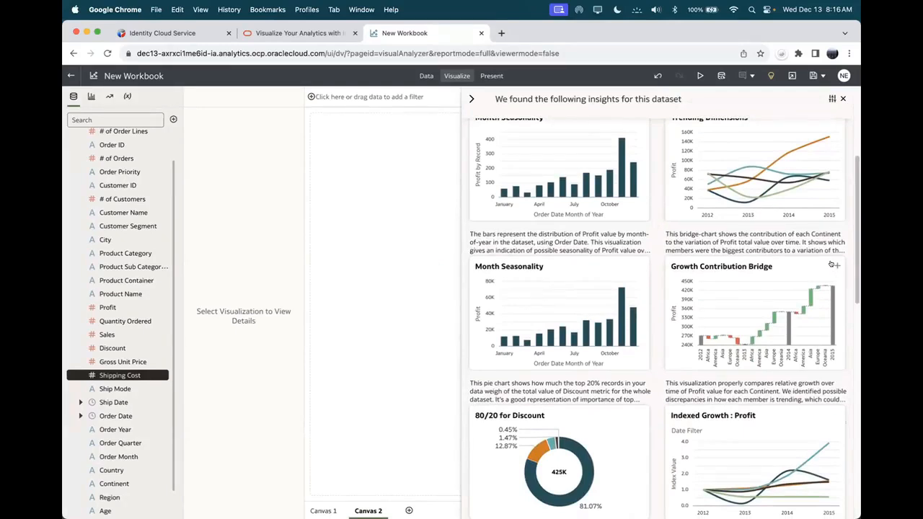
{"action": "left_click", "coordinate": [833, 266]}
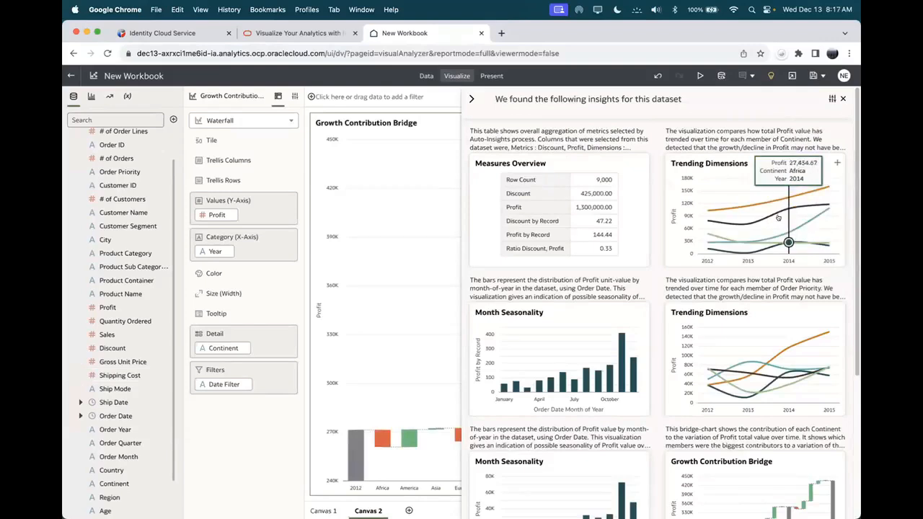
Step: Add the Trending Dimensions and Clusters of City insights, then close Auto Insights
{"action": "left_click", "coordinate": [834, 162]}
{"action": "scroll", "coordinate": [721, 302], "scroll_direction": "down", "scroll_amount": 5}
{"action": "scroll", "coordinate": [779, 342], "scroll_direction": "down", "scroll_amount": 10}
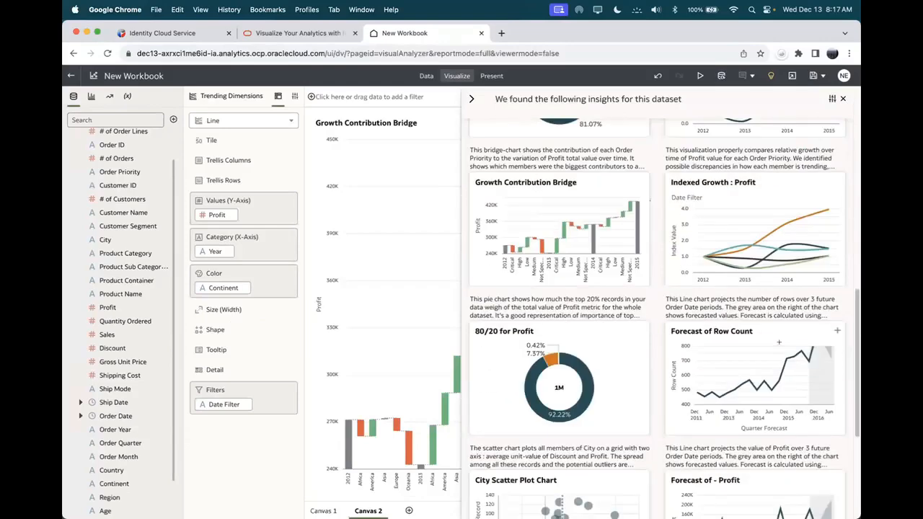
{"action": "scroll", "coordinate": [779, 342], "scroll_direction": "down", "scroll_amount": 5}
{"action": "scroll", "coordinate": [769, 336], "scroll_direction": "down", "scroll_amount": 4}
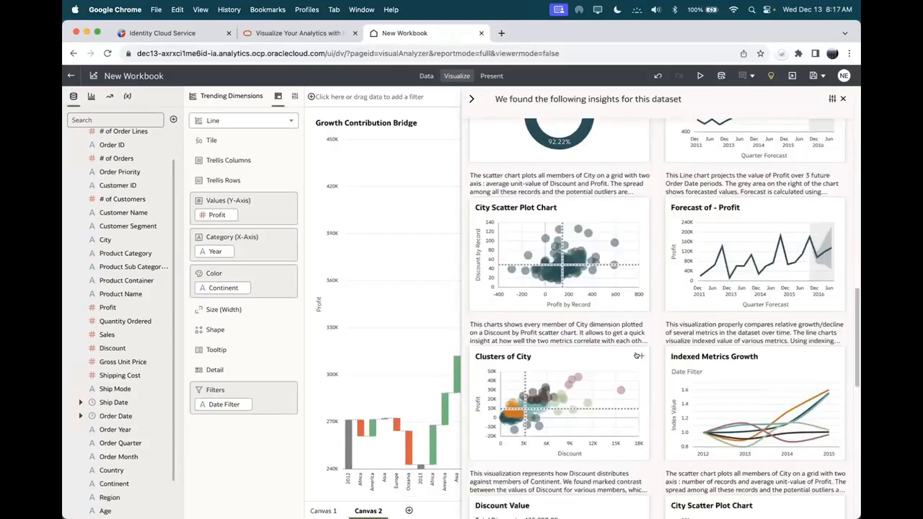
{"action": "left_click", "coordinate": [639, 355]}
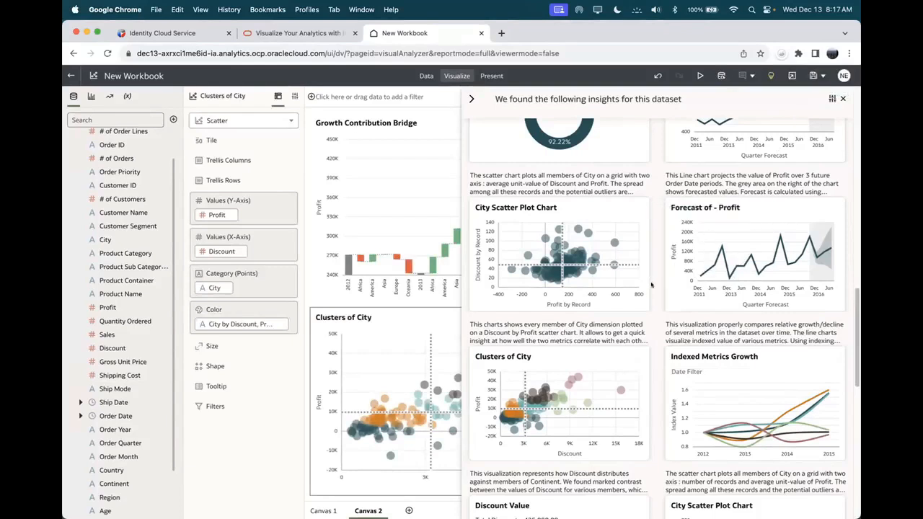
{"action": "left_click", "coordinate": [770, 73]}
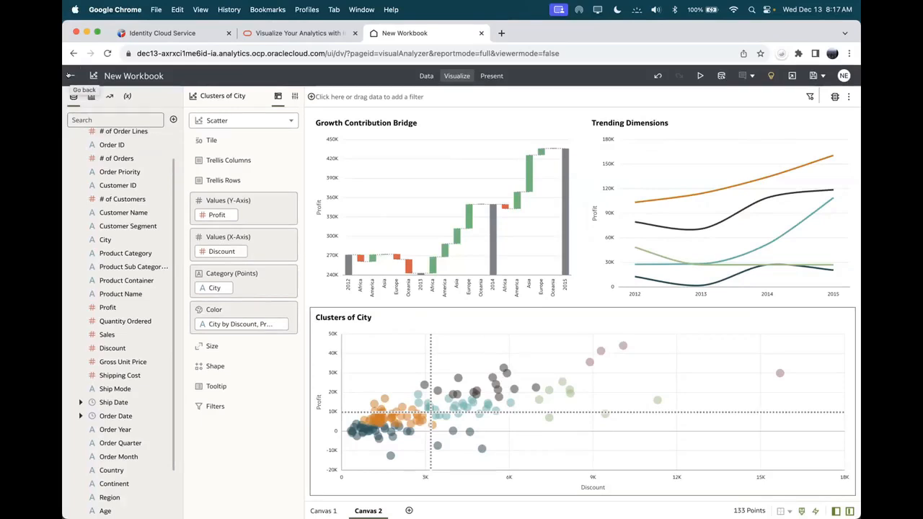
Step: Go back from the workbook, choosing Don't Save to discard its changes
{"action": "left_click", "coordinate": [70, 75]}
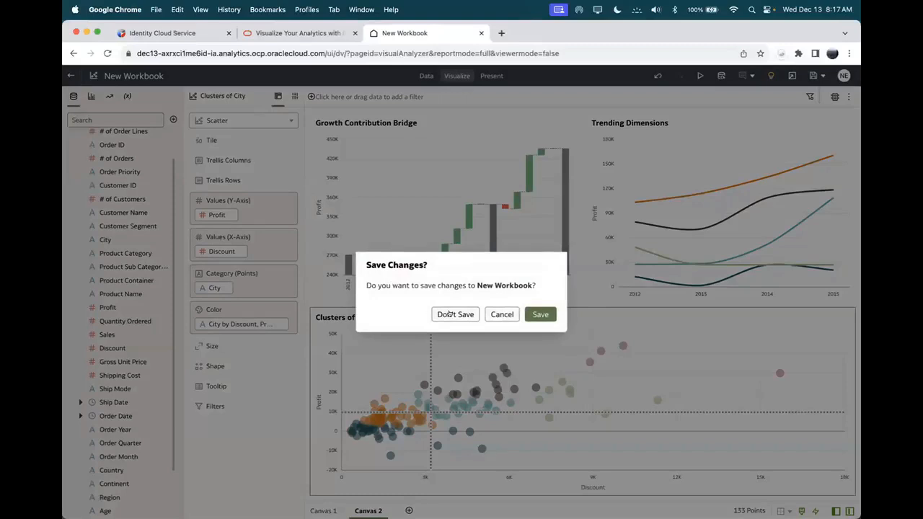
{"action": "left_click", "coordinate": [452, 314]}
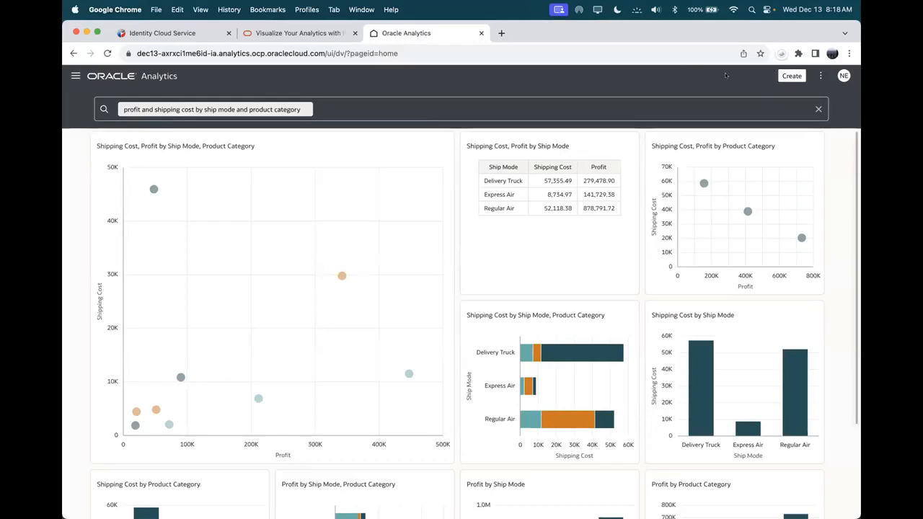
Step: Create a new workbook and add the SampleApp dataset, found by searching 'sam'
{"action": "left_click", "coordinate": [790, 76]}
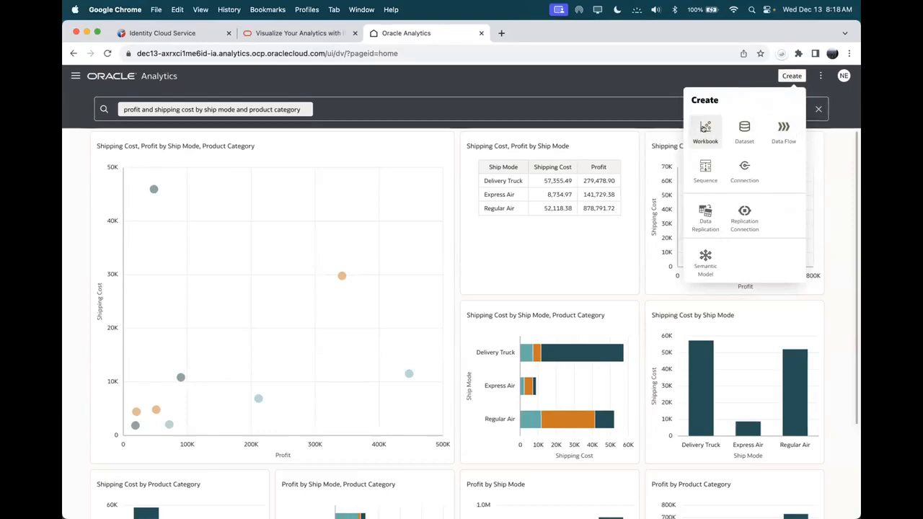
{"action": "left_click", "coordinate": [706, 127]}
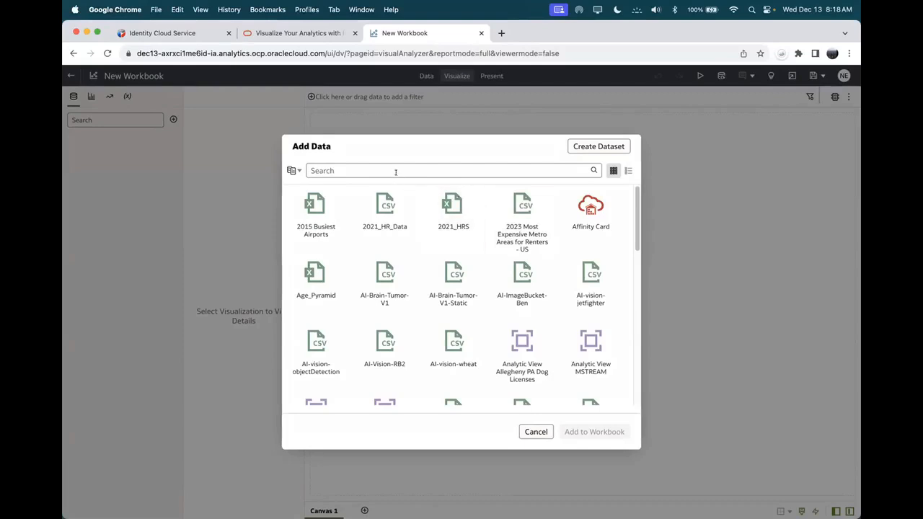
{"action": "type", "text": "sample"}
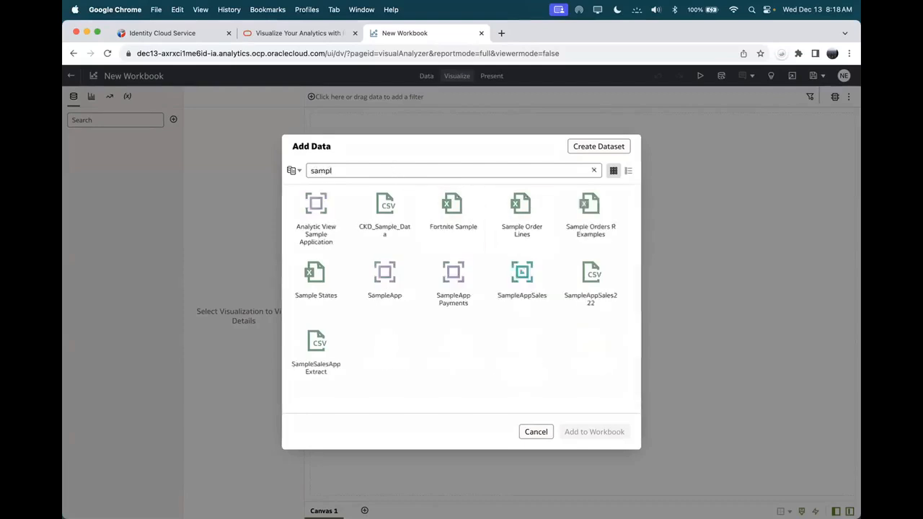
{"action": "left_click", "coordinate": [383, 270]}
{"action": "left_click", "coordinate": [584, 431]}
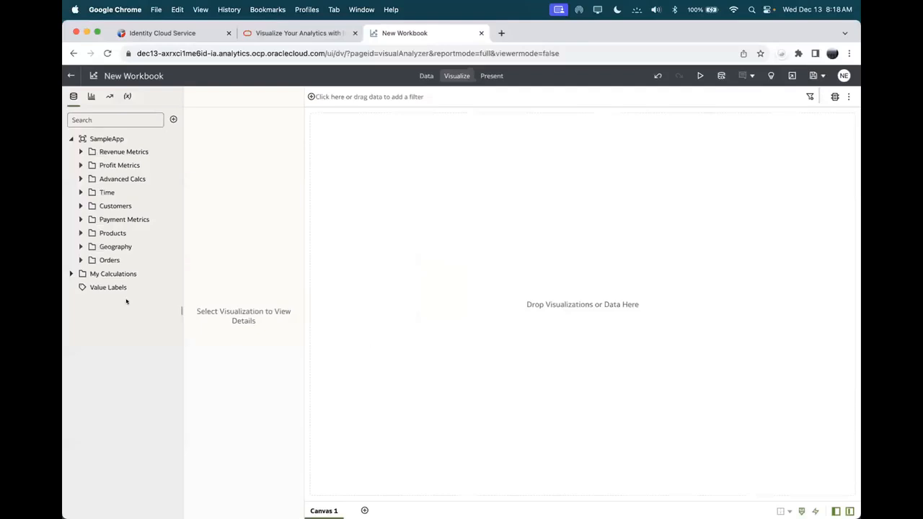
Step: Add Product Type as a table, then Profit Ratio % to turn it into a bar chart
{"action": "left_click_drag", "start_coordinate": [178, 151], "coordinate": [185, 153]}
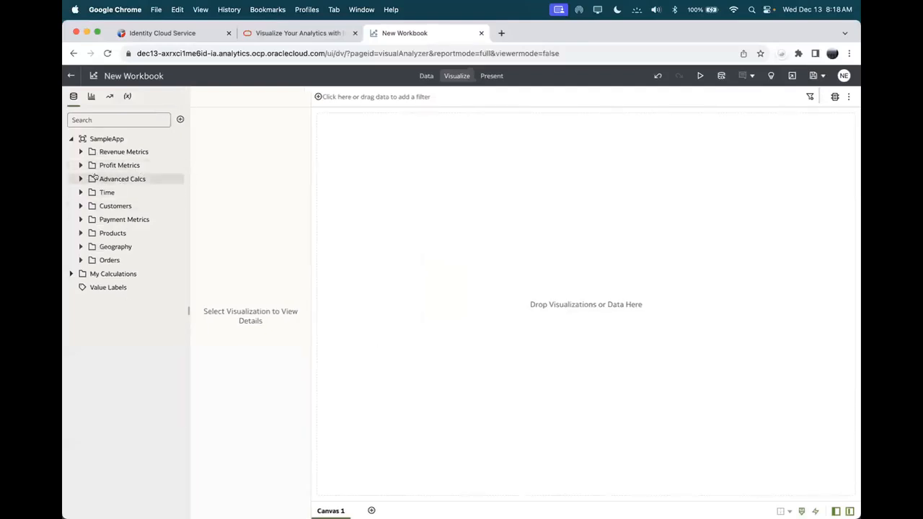
{"action": "left_click", "coordinate": [79, 232]}
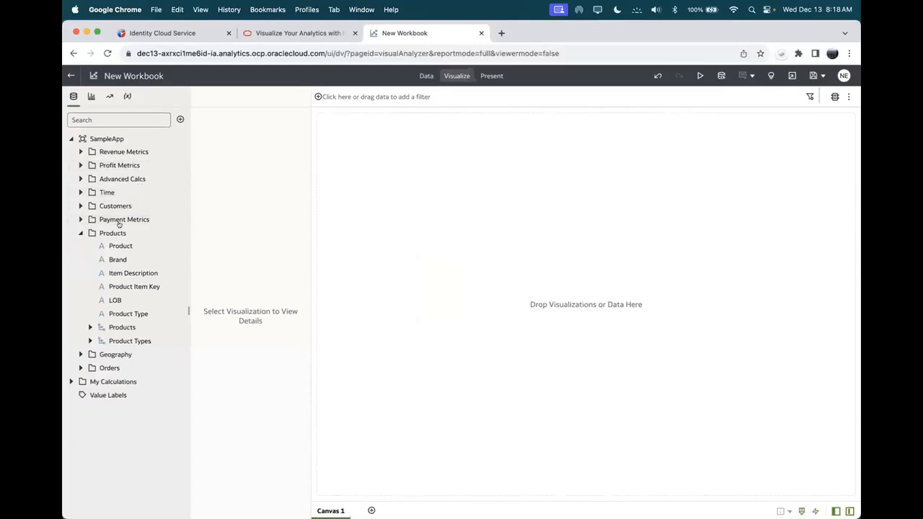
{"action": "double_click", "coordinate": [112, 313]}
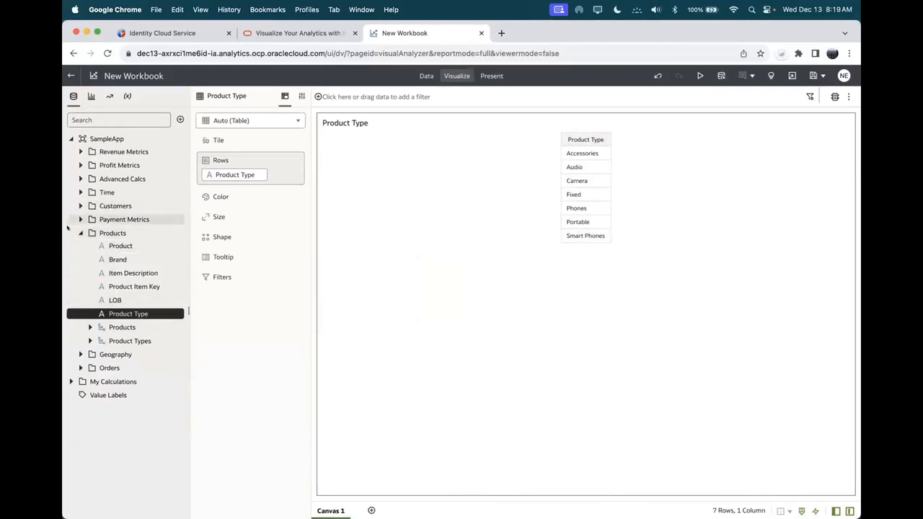
{"action": "left_click", "coordinate": [79, 165]}
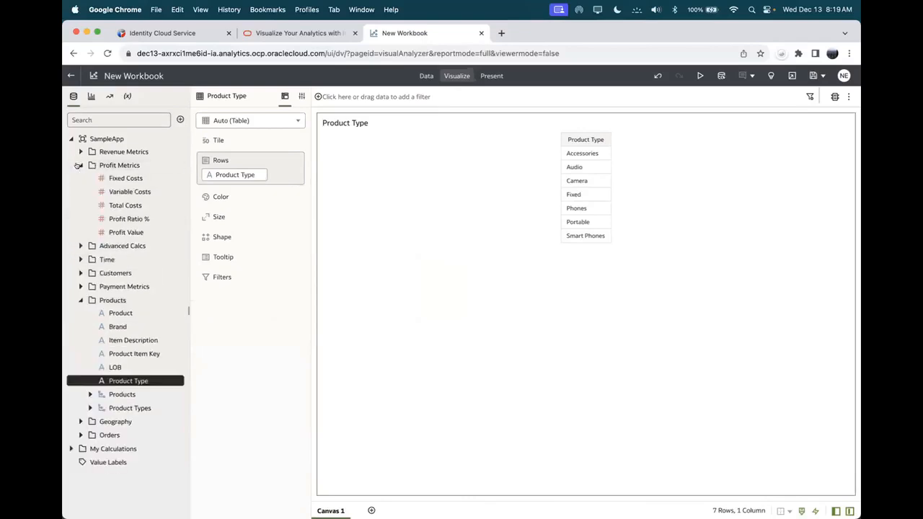
{"action": "left_click", "coordinate": [79, 152]}
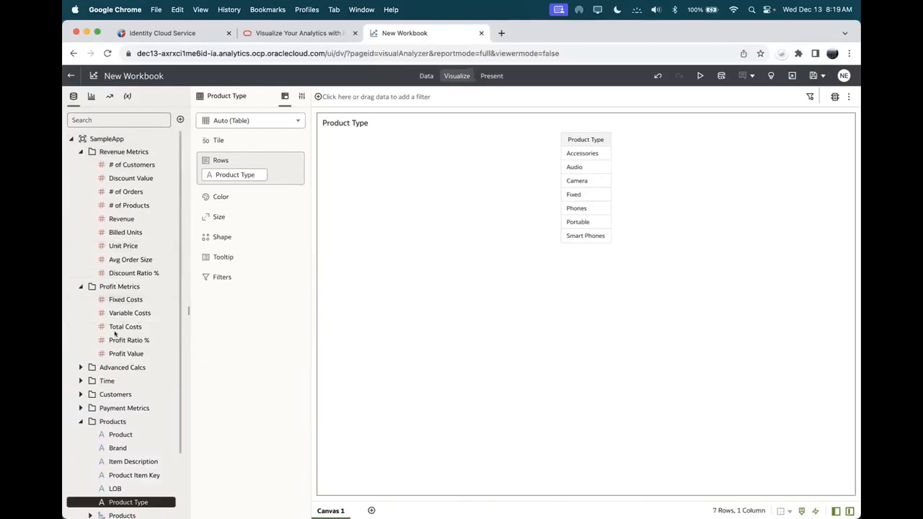
{"action": "mouse_move", "coordinate": [117, 336]}
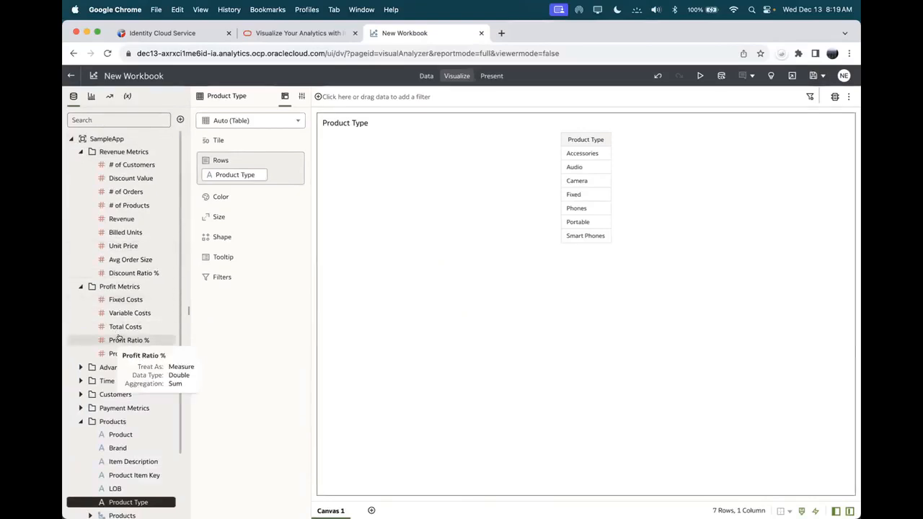
{"action": "double_click", "coordinate": [119, 337]}
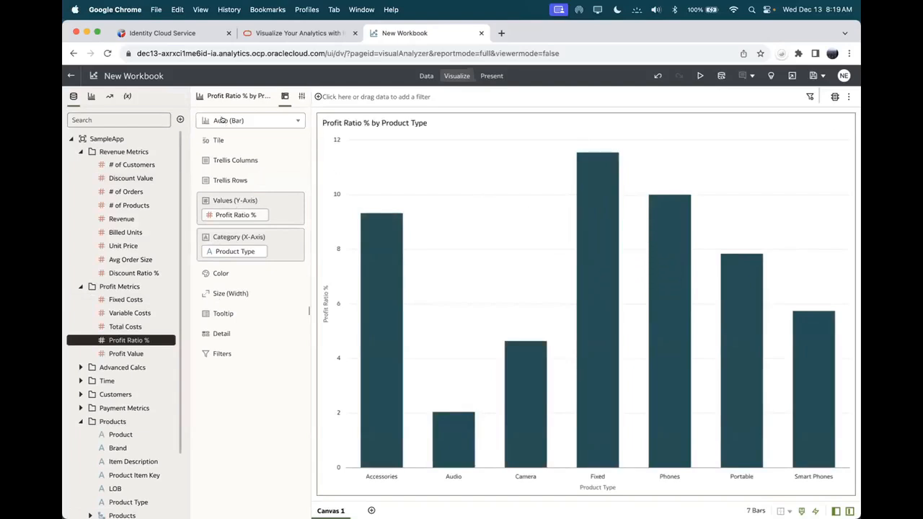
Step: Change the chart type from Auto (Bar) to Donut
{"action": "left_click", "coordinate": [295, 120]}
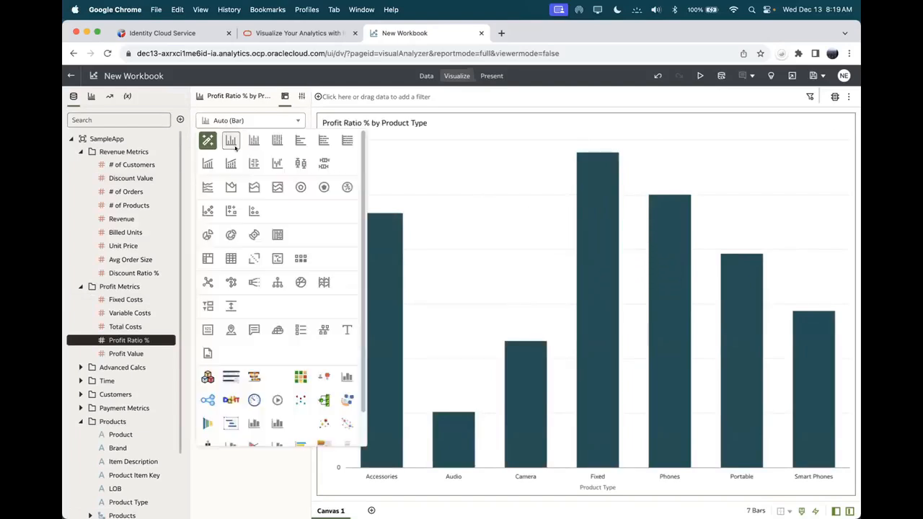
{"action": "left_click", "coordinate": [230, 235]}
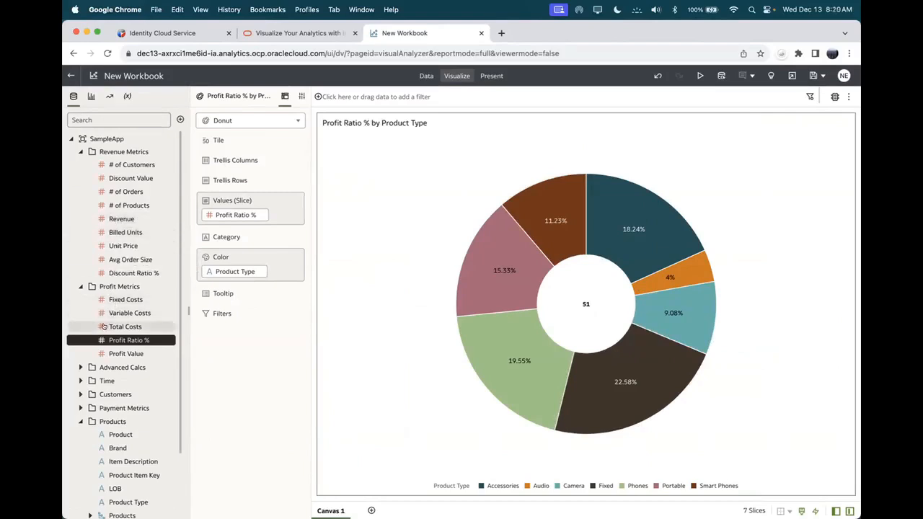
Step: Drop Profit Value, Fixed Costs and Variable Costs into the Tile zone as headline totals
{"action": "left_click_drag", "start_coordinate": [112, 353], "coordinate": [210, 141]}
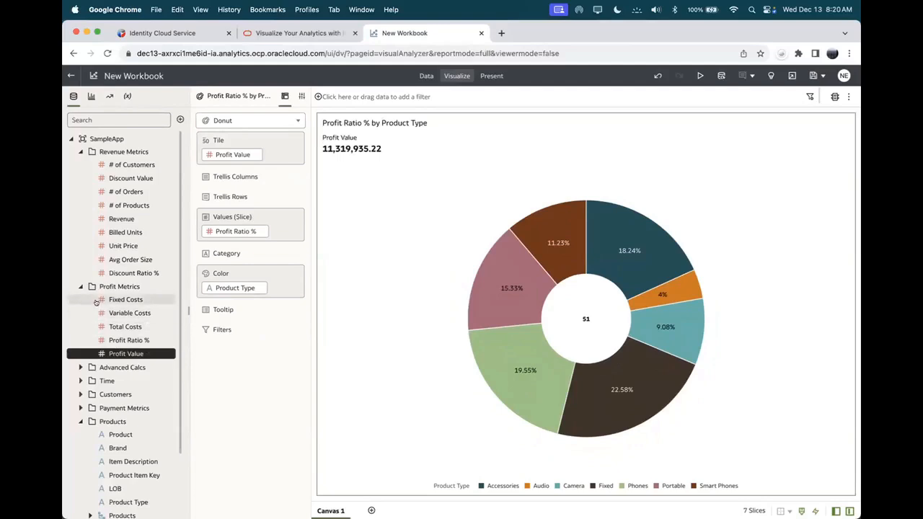
{"action": "left_click_drag", "start_coordinate": [98, 299], "coordinate": [213, 162]}
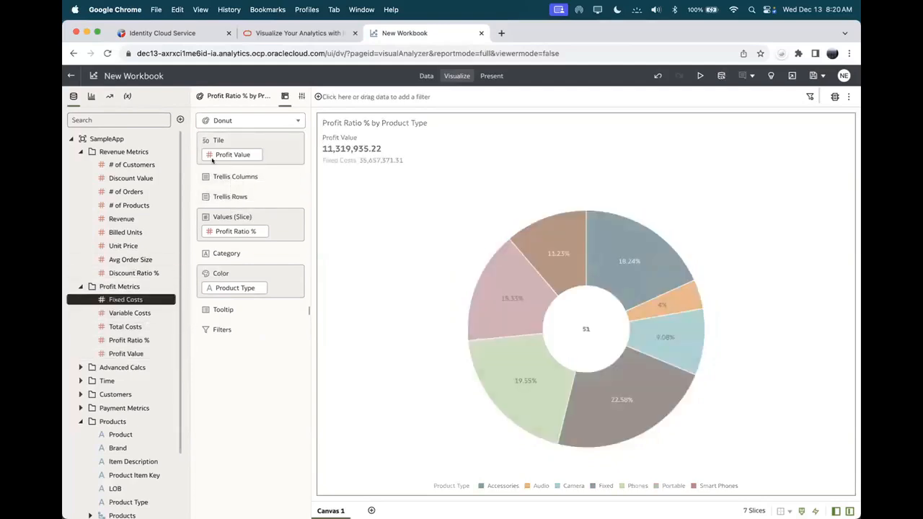
{"action": "left_click_drag", "start_coordinate": [133, 312], "coordinate": [238, 180]}
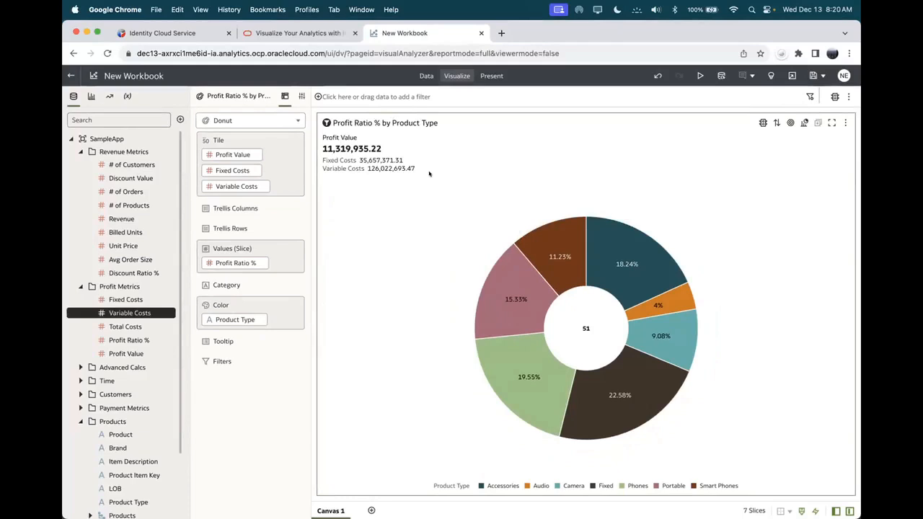
{"action": "left_click", "coordinate": [663, 303]}
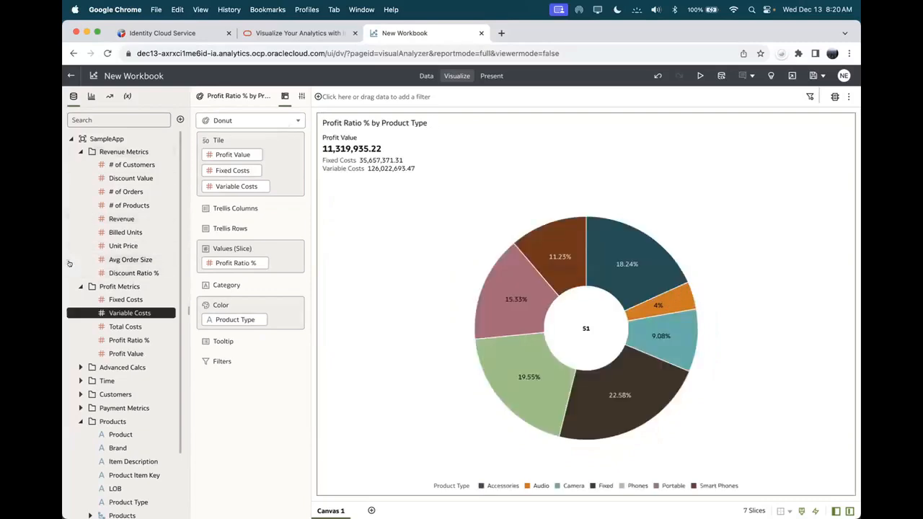
{"action": "left_click", "coordinate": [119, 339]}
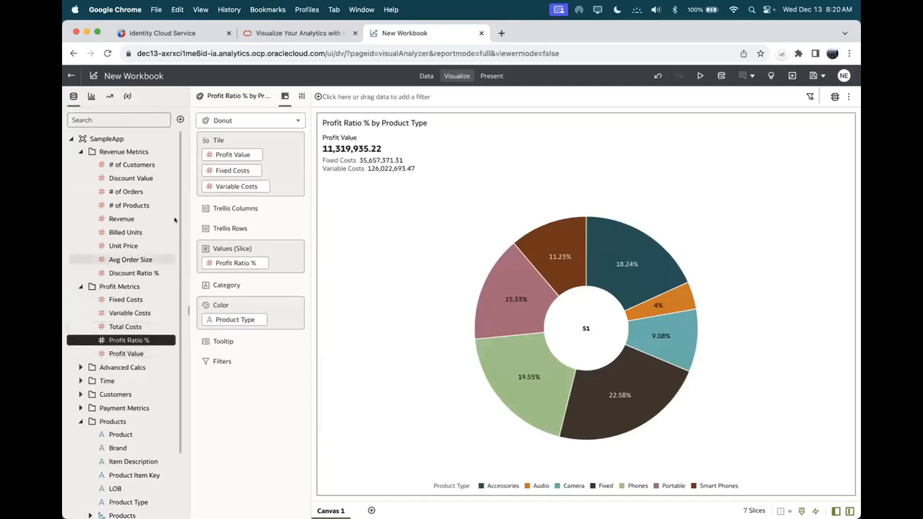
{"action": "left_click_drag", "start_coordinate": [176, 208], "coordinate": [178, 274]}
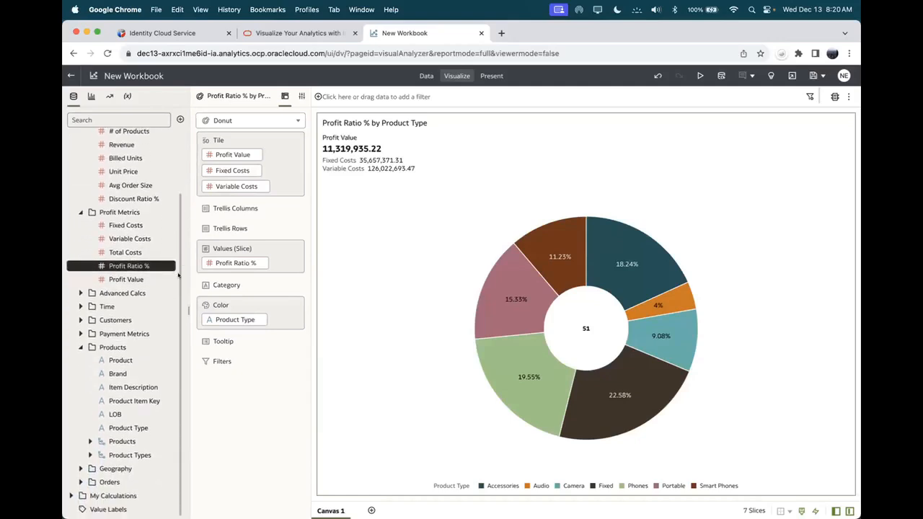
Step: Build a Profit Ratio % by Month line chart per Product from the selected fields
{"action": "left_click", "coordinate": [111, 361], "text": "super"}
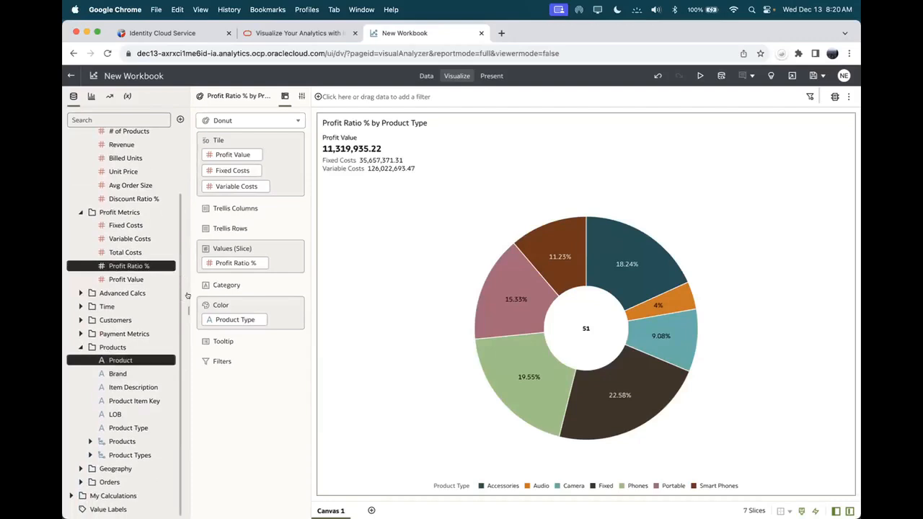
{"action": "left_click", "coordinate": [80, 306]}
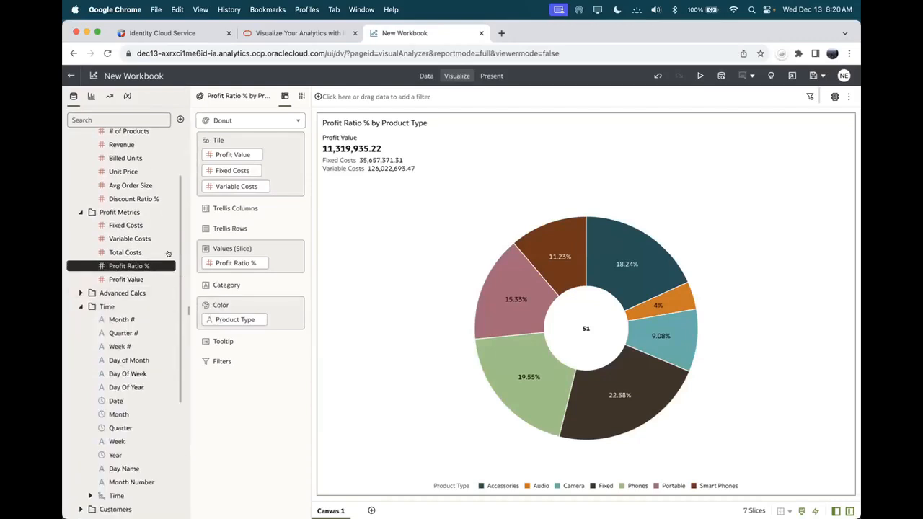
{"action": "scroll", "coordinate": [173, 245], "scroll_direction": "down", "scroll_amount": 3}
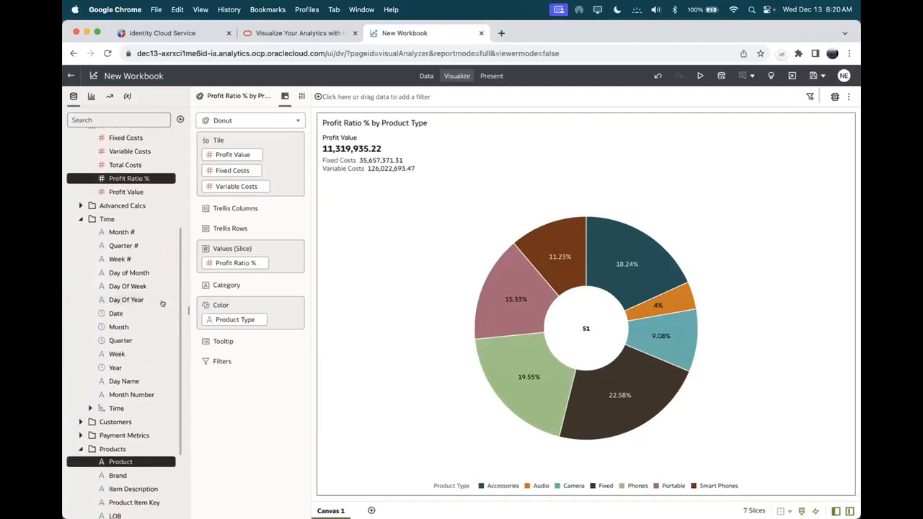
{"action": "left_click", "coordinate": [114, 326], "text": "super"}
{"action": "left_click_drag", "start_coordinate": [114, 325], "coordinate": [311, 277]}
{"action": "mouse_move", "coordinate": [351, 290]}
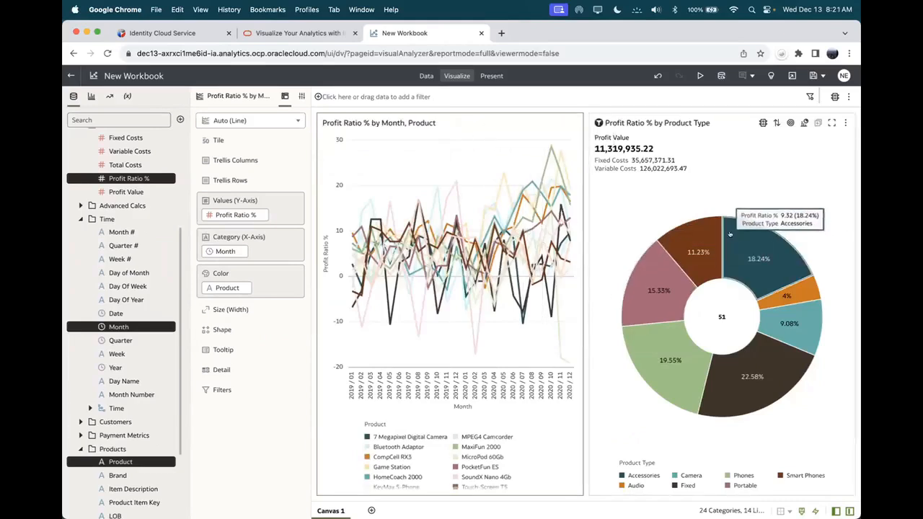
{"action": "left_click", "coordinate": [784, 182]}
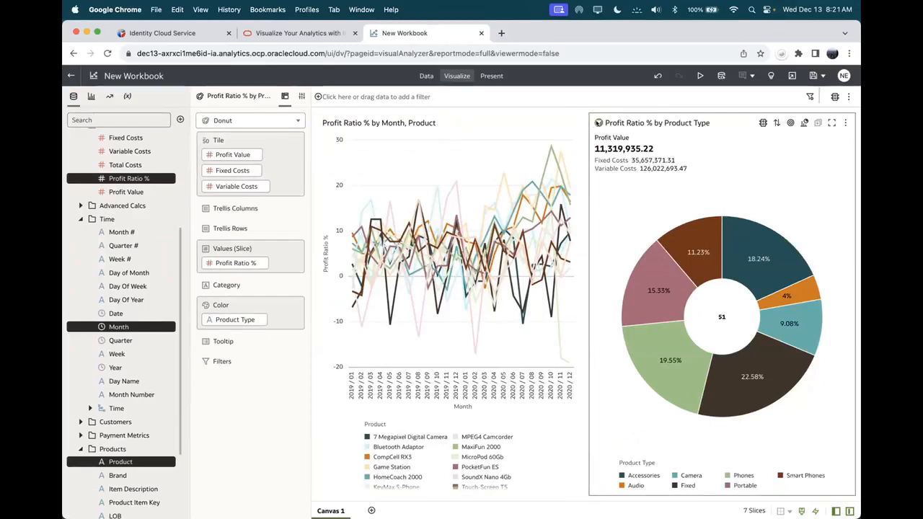
{"action": "left_click", "coordinate": [598, 123]}
Step: Select the donut's Audio slice so the line chart shows only Audio products
{"action": "left_click", "coordinate": [797, 296]}
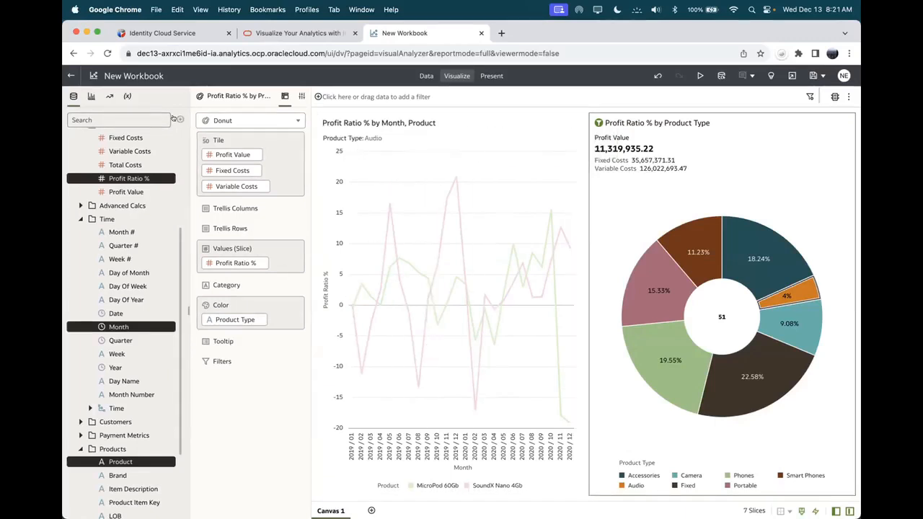
{"action": "left_click", "coordinate": [179, 119]}
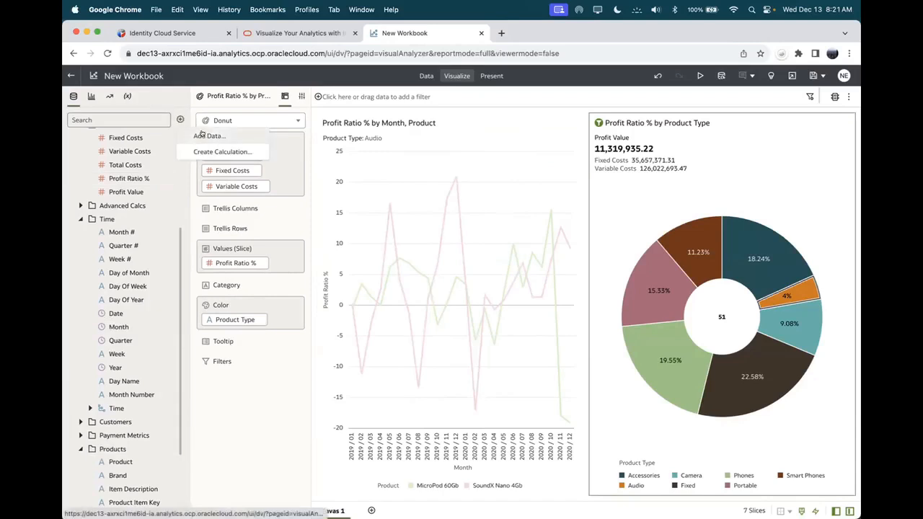
Step: Create a new dataset by uploading the JTC On-hold orders.xlsx spreadsheet
{"action": "left_click", "coordinate": [204, 136]}
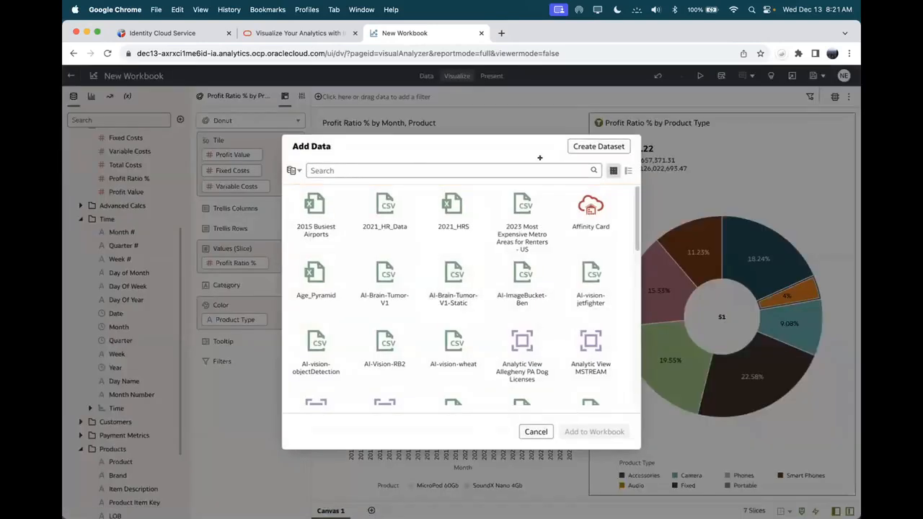
{"action": "left_click", "coordinate": [615, 148]}
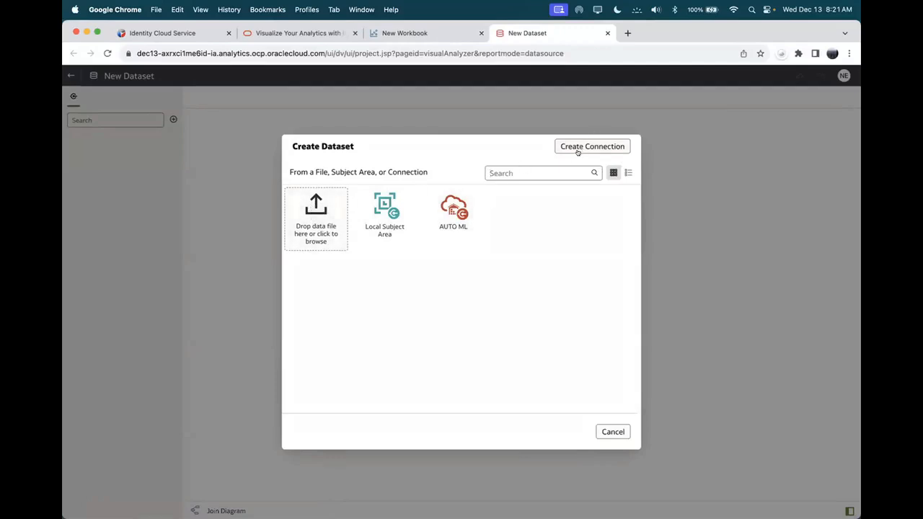
{"action": "left_click", "coordinate": [315, 211]}
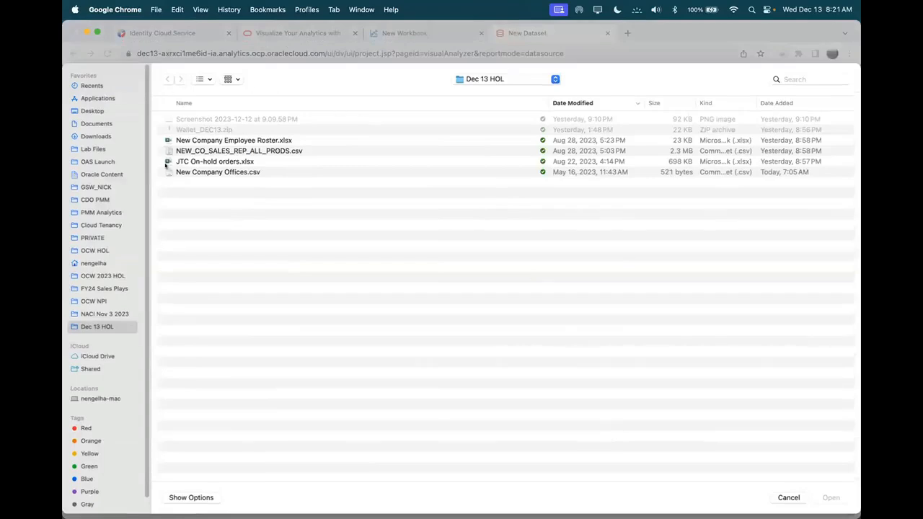
{"action": "left_click", "coordinate": [187, 160]}
{"action": "left_click", "coordinate": [832, 498]}
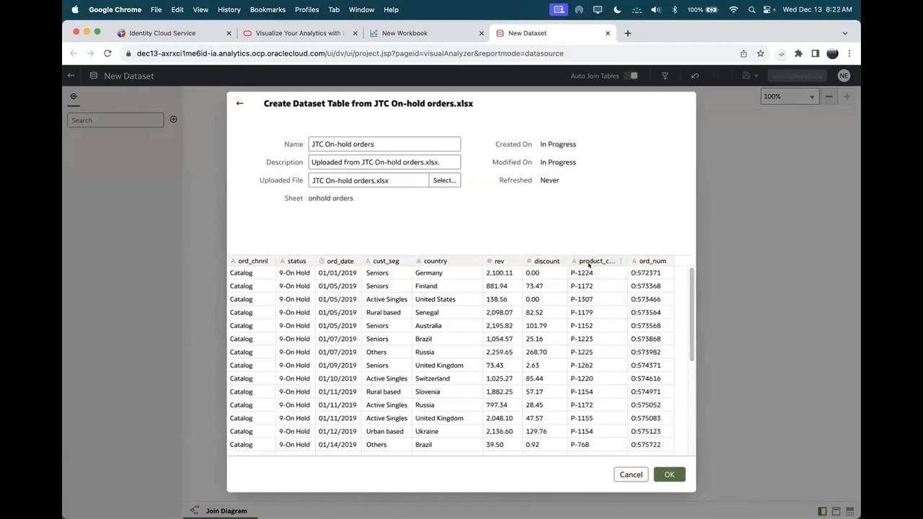
{"action": "left_click", "coordinate": [665, 474]}
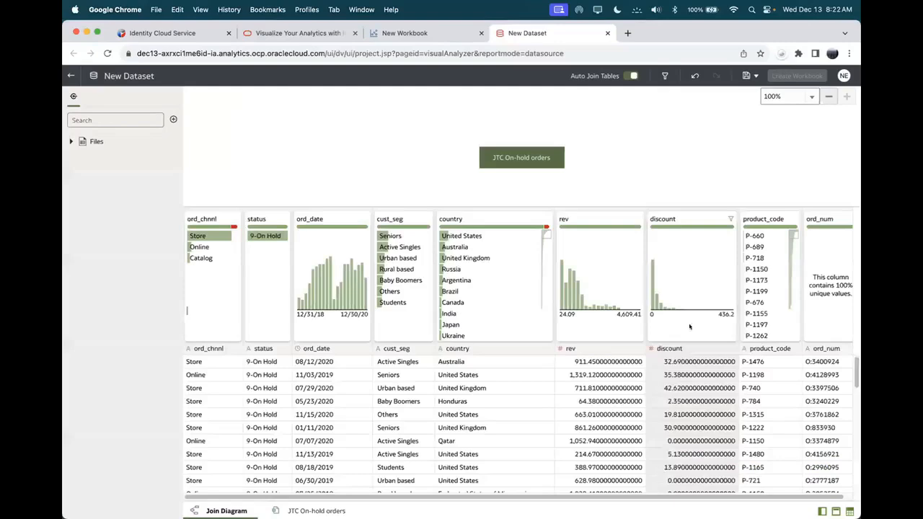
Step: Open the JTC On-hold orders table and show the Extract Part_1 / Part_2 recommendations for product_code
{"action": "left_click", "coordinate": [304, 509]}
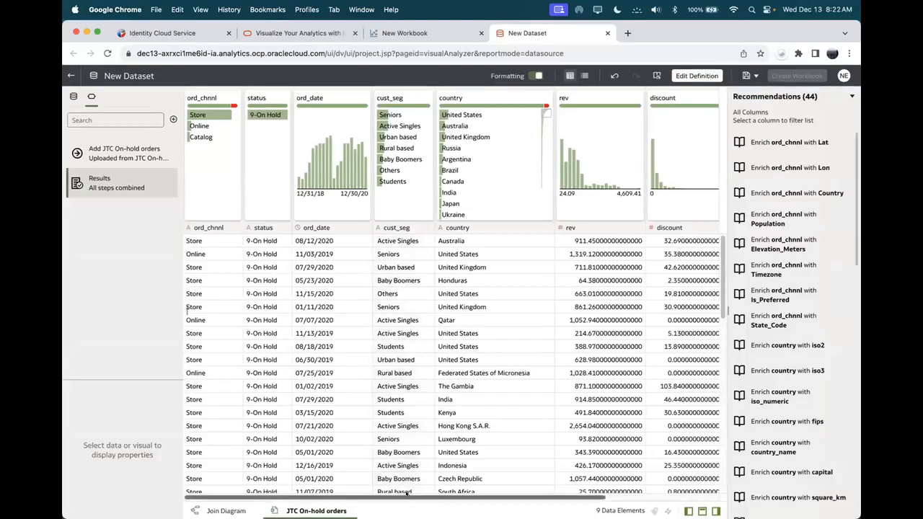
{"action": "left_click_drag", "start_coordinate": [407, 497], "coordinate": [540, 505]}
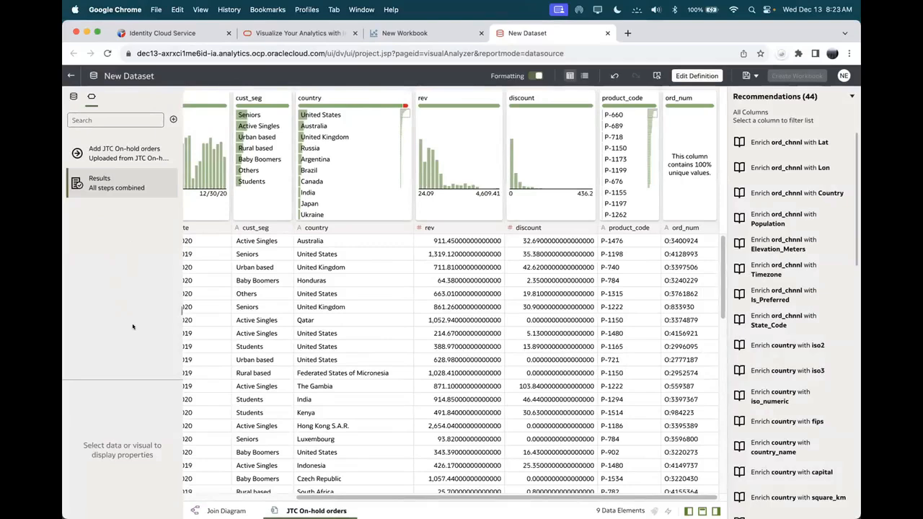
{"action": "left_click_drag", "start_coordinate": [412, 498], "coordinate": [277, 507]}
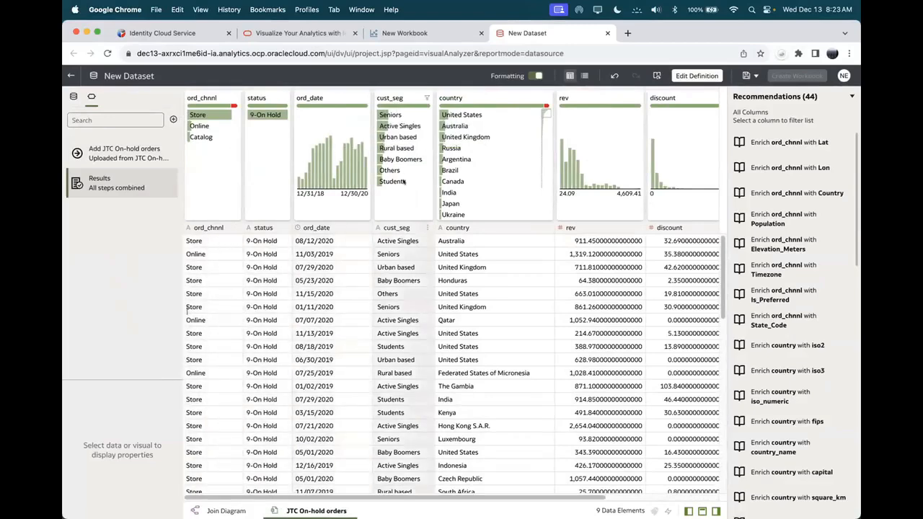
{"action": "scroll", "coordinate": [394, 487], "scroll_direction": "right", "scroll_amount": 3}
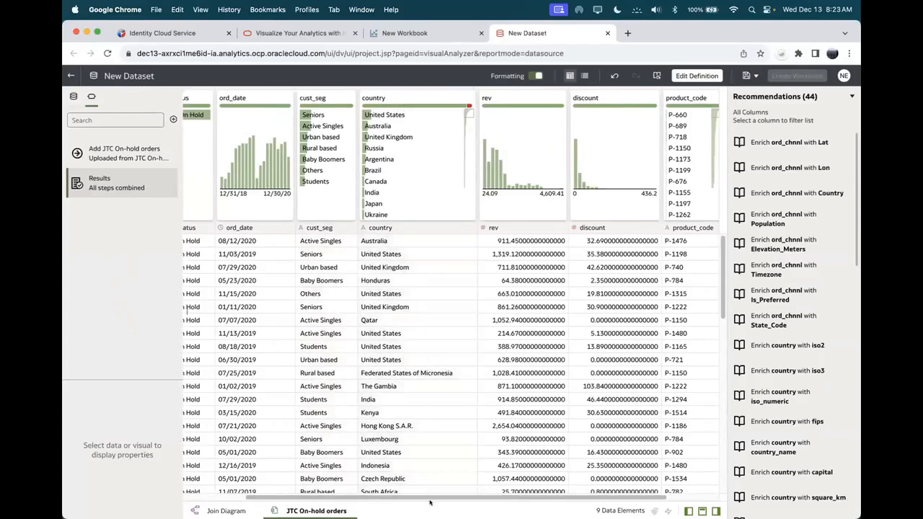
{"action": "scroll", "coordinate": [437, 496], "scroll_direction": "right", "scroll_amount": 3}
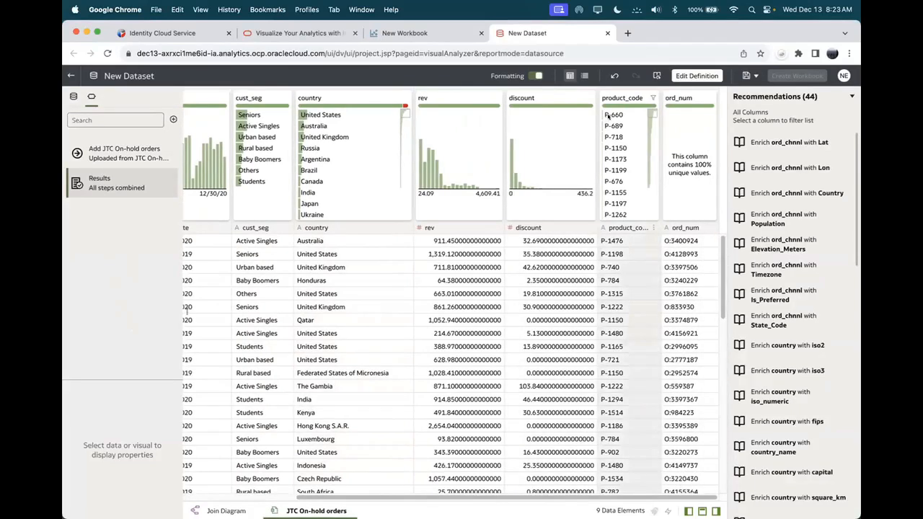
{"action": "mouse_move", "coordinate": [608, 115]}
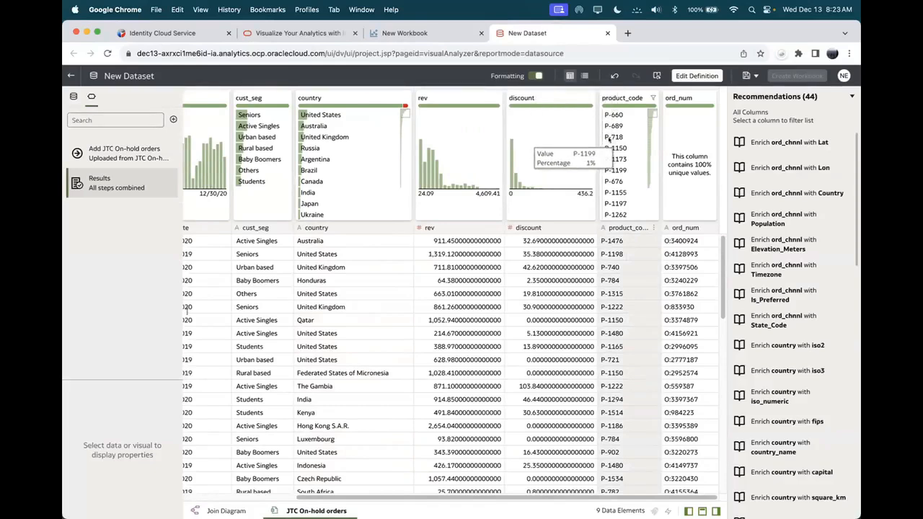
{"action": "left_click", "coordinate": [638, 227]}
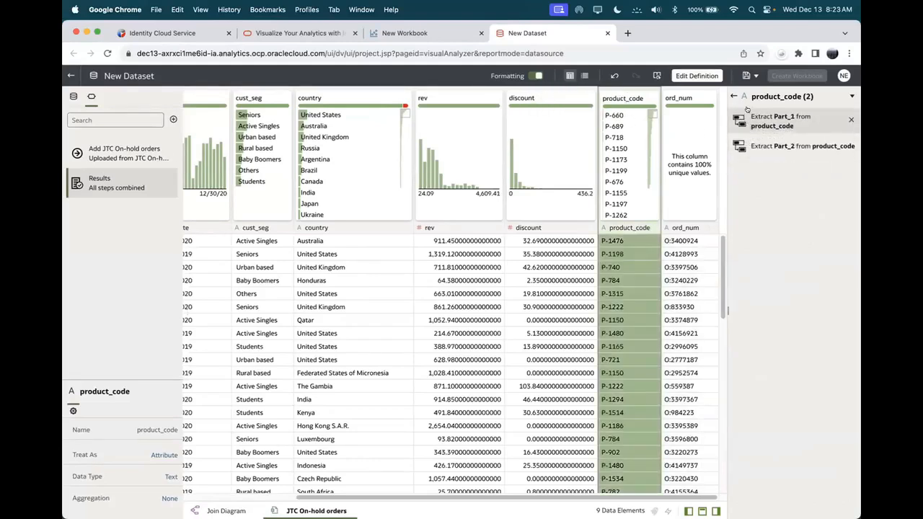
Step: Extract product_code Part_2 into a new column and save the dataset as 'On Hold Orders'
{"action": "left_click", "coordinate": [768, 143]}
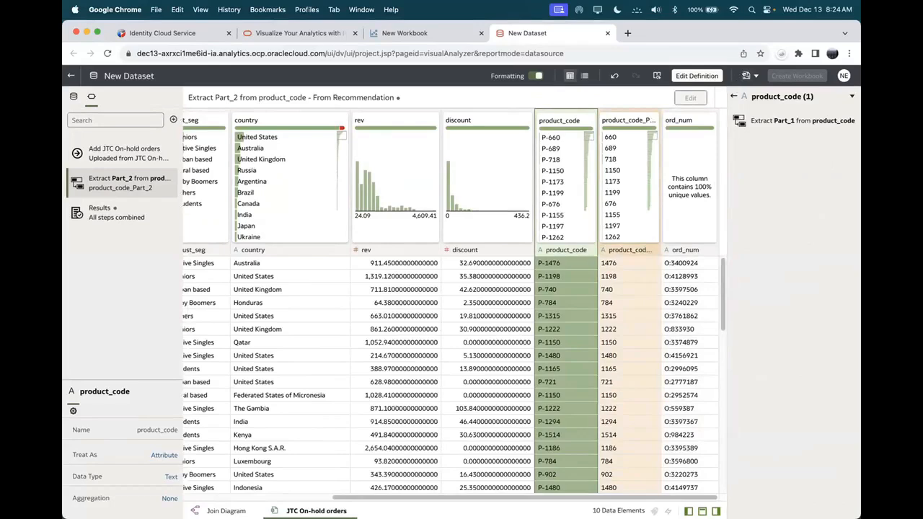
{"action": "left_click", "coordinate": [745, 75]}
{"action": "left_click_drag", "start_coordinate": [472, 257], "coordinate": [389, 260]}
{"action": "type", "text": "On Hold O"}
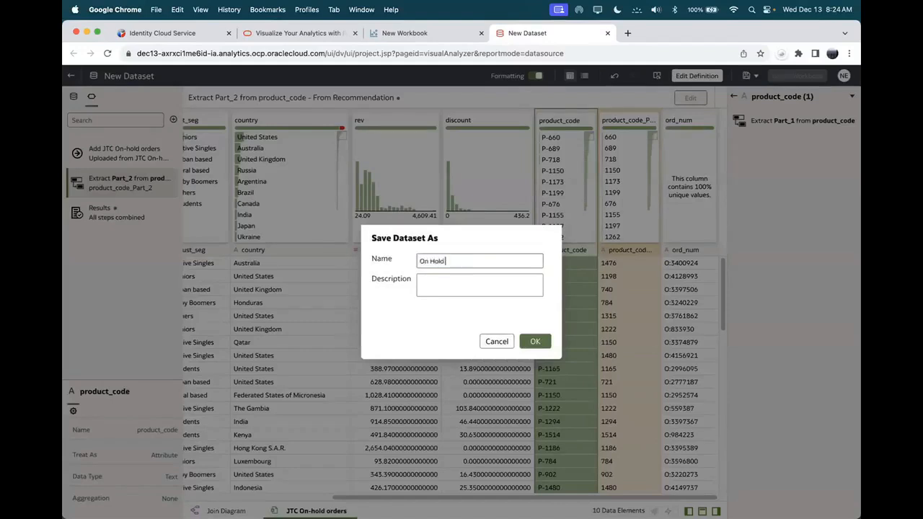
{"action": "type", "text": "rders"}
{"action": "left_click", "coordinate": [548, 343]}
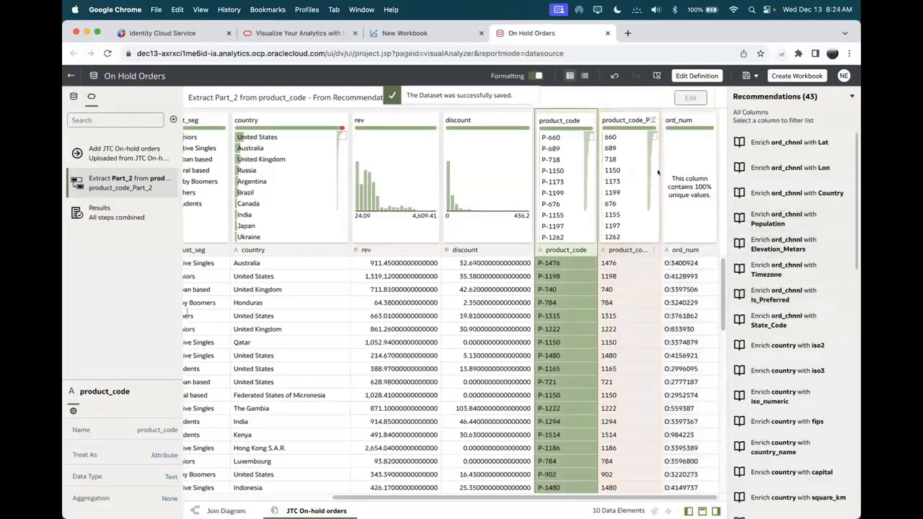
Step: Add the On Hold Orders dataset to the workbook and view its data relationships
{"action": "left_click", "coordinate": [414, 34]}
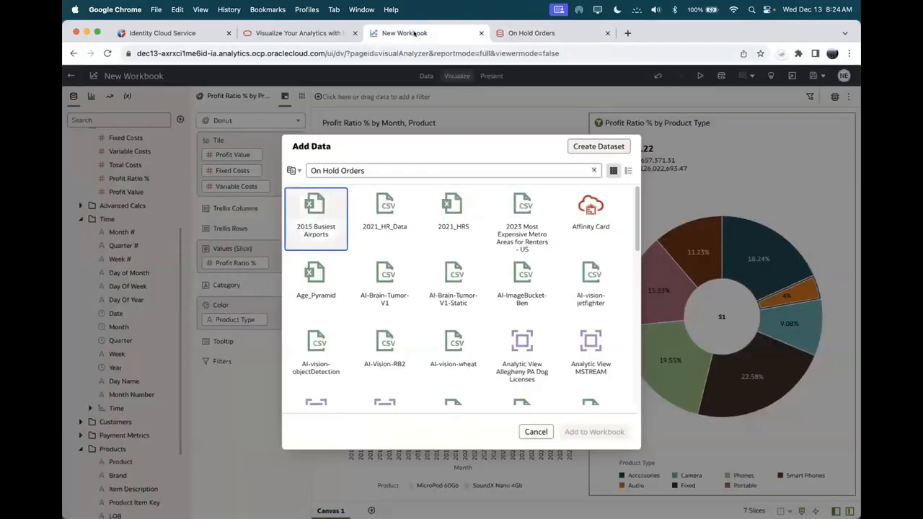
{"action": "left_click", "coordinate": [300, 218]}
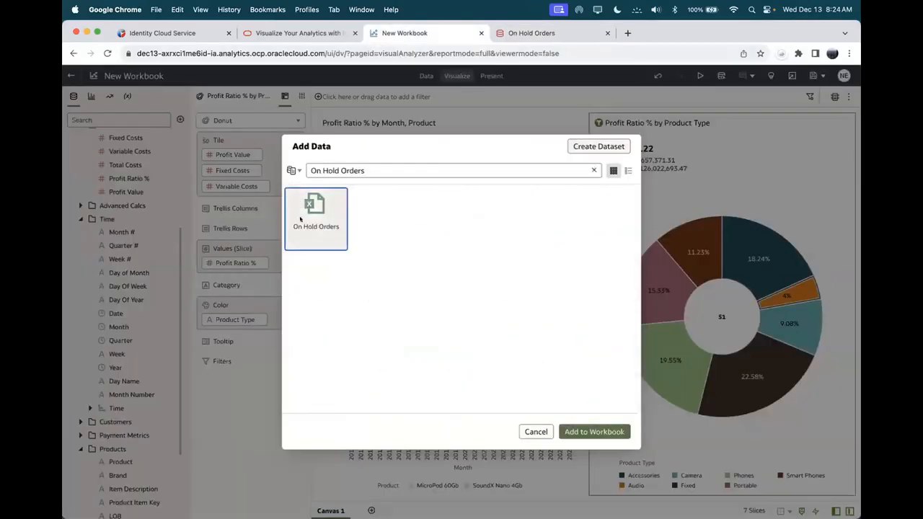
{"action": "left_click", "coordinate": [595, 432]}
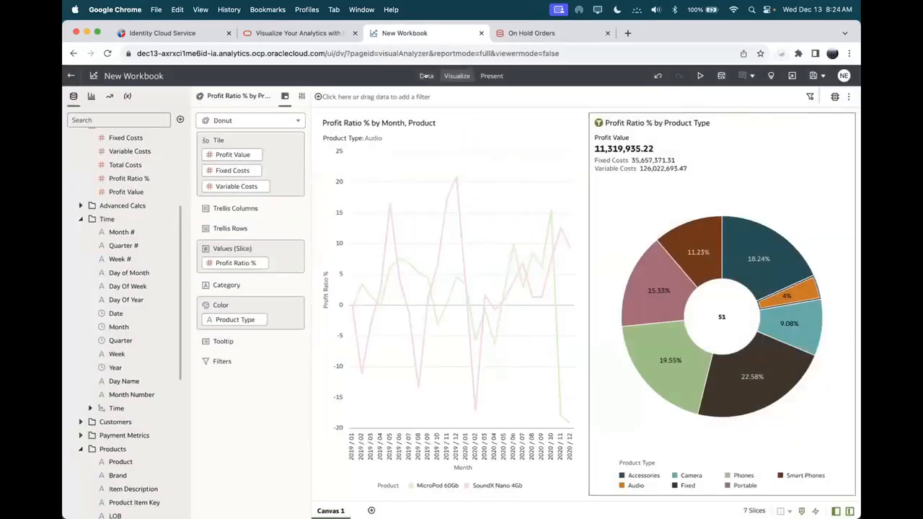
{"action": "left_click", "coordinate": [419, 75]}
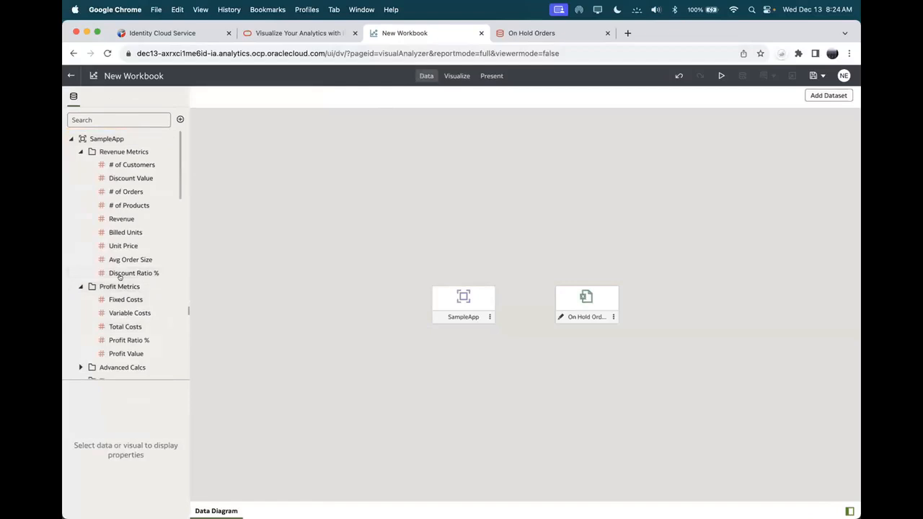
Step: Blend On Hold Orders with SampleApp by matching product_code_Part_2 to Products > Product Item Key
{"action": "mouse_move", "coordinate": [486, 320]}
{"action": "mouse_move", "coordinate": [525, 305]}
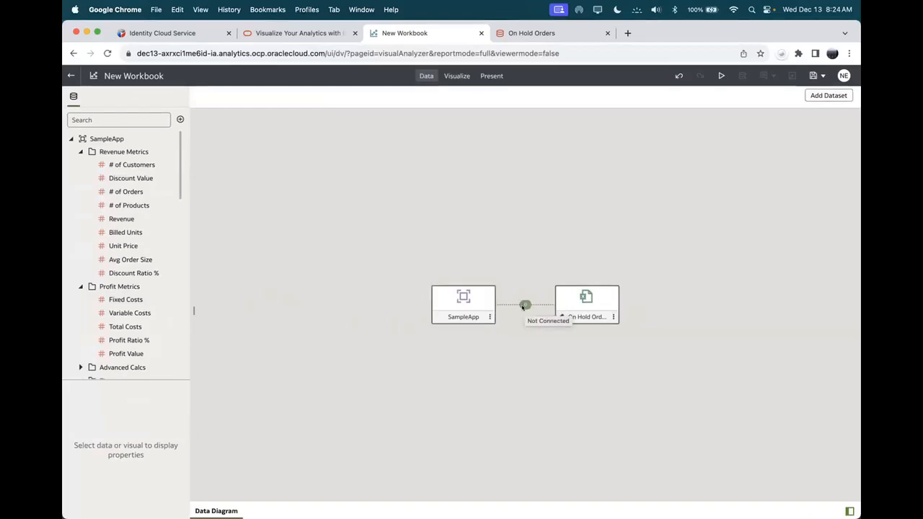
{"action": "left_click", "coordinate": [524, 305]}
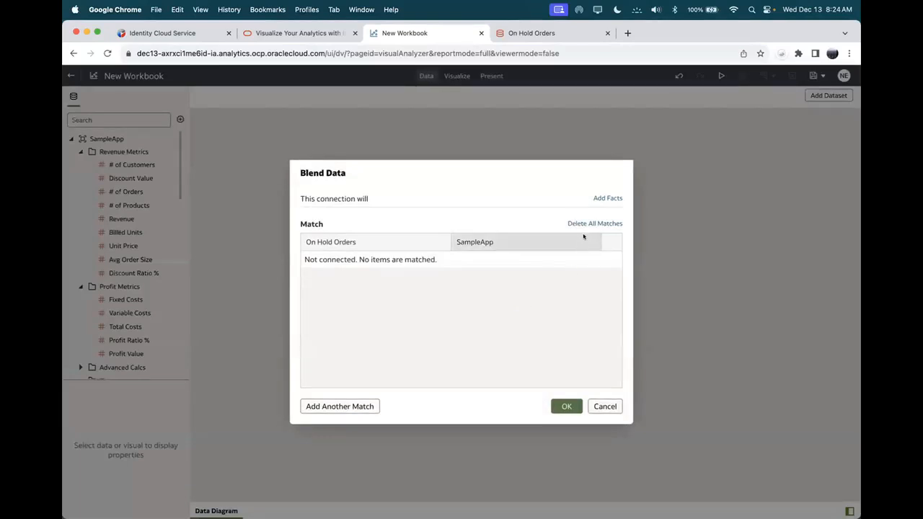
{"action": "left_click", "coordinate": [347, 407]}
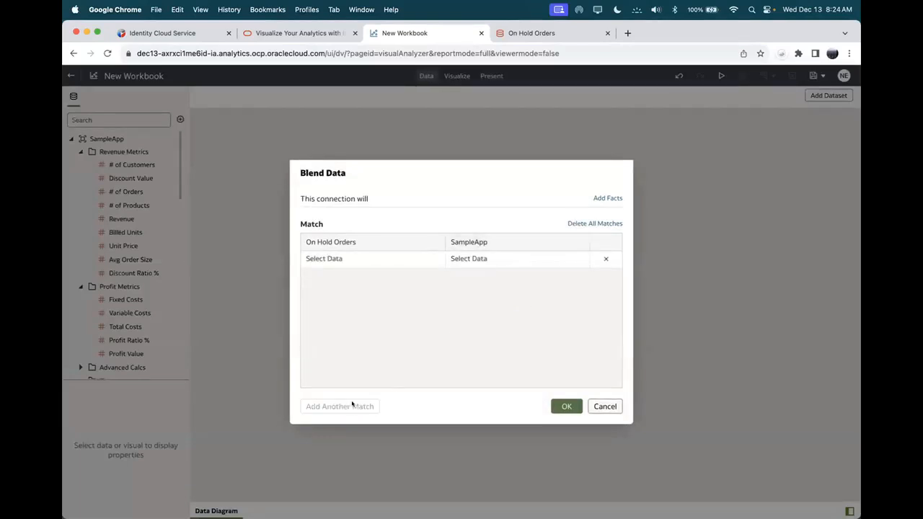
{"action": "left_click", "coordinate": [419, 259]}
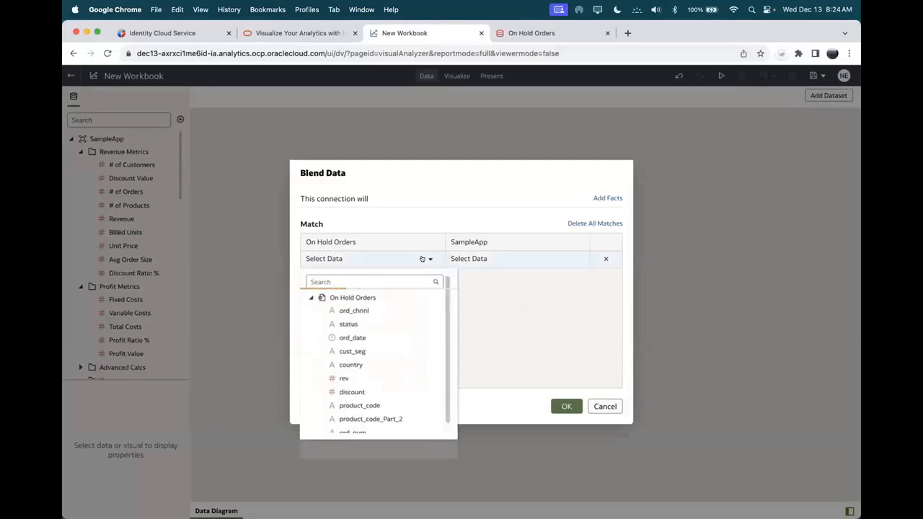
{"action": "scroll", "coordinate": [394, 315], "scroll_direction": "down", "scroll_amount": 1}
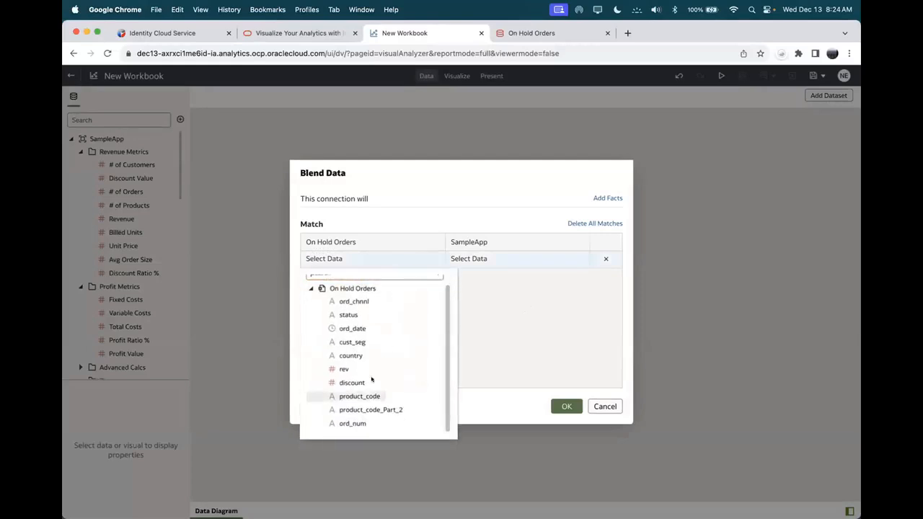
{"action": "left_click", "coordinate": [341, 409]}
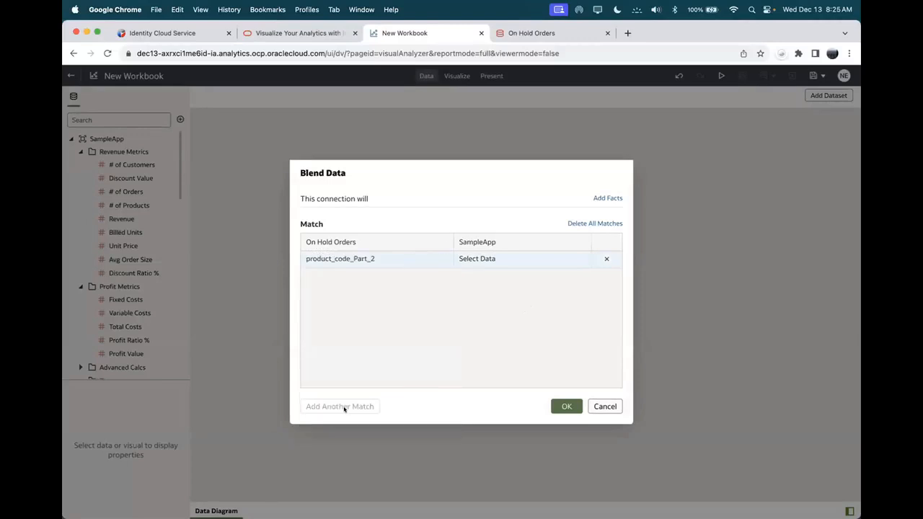
{"action": "left_click", "coordinate": [574, 260]}
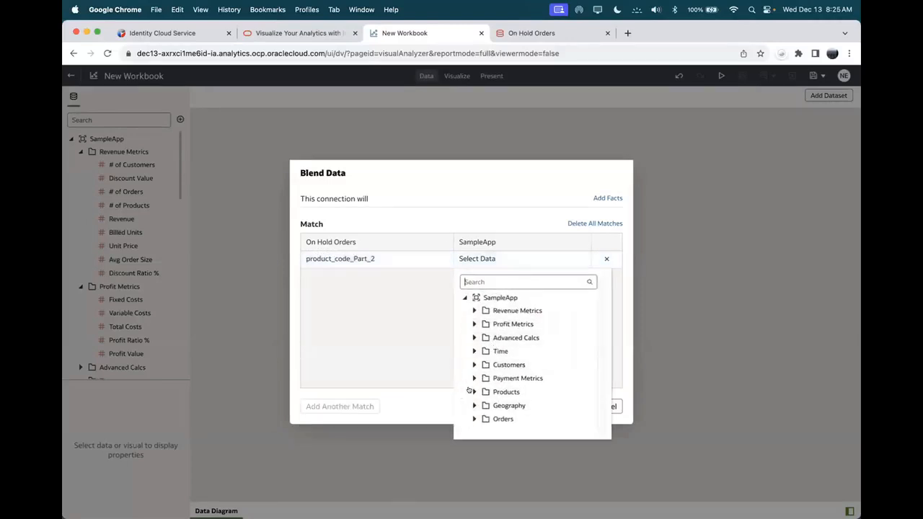
{"action": "left_click", "coordinate": [472, 390]}
{"action": "scroll", "coordinate": [539, 324], "scroll_direction": "down", "scroll_amount": 2}
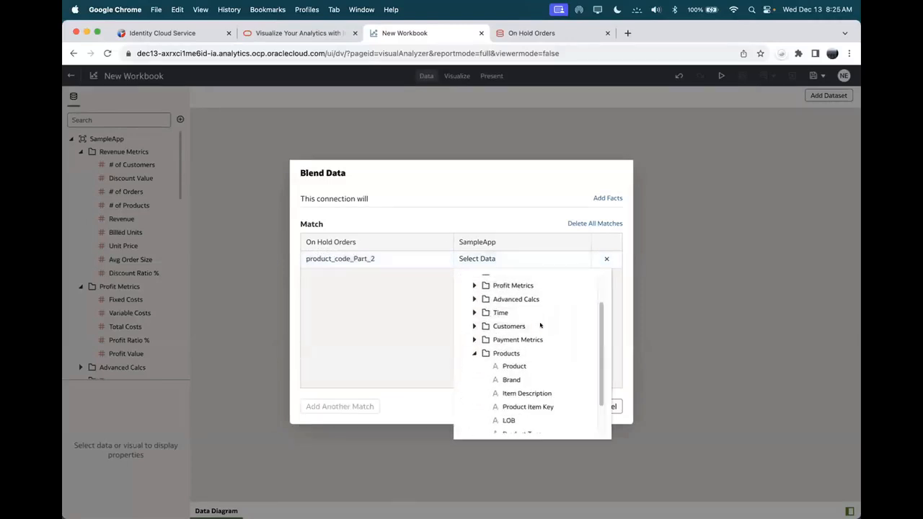
{"action": "mouse_move", "coordinate": [534, 406]}
{"action": "left_click", "coordinate": [566, 406]}
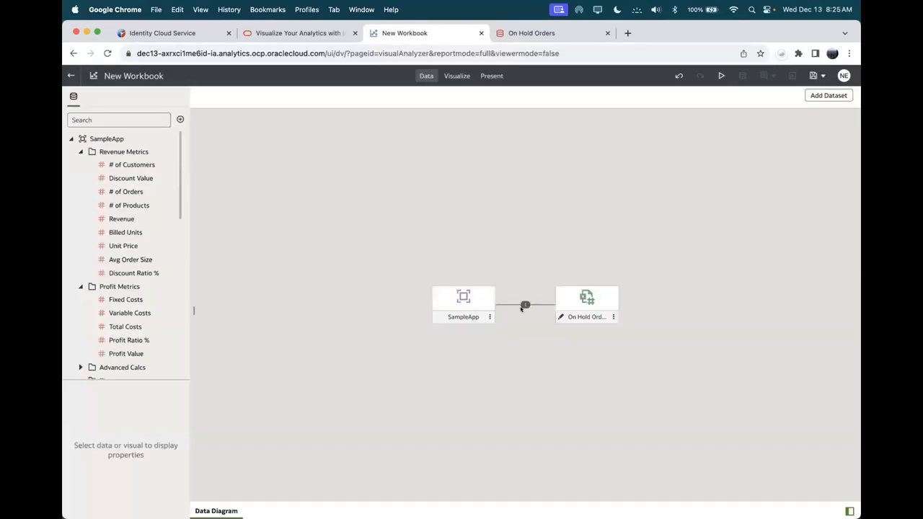
Step: On the visualization canvas, select SampleApp's Product Type and On Hold Orders' rev fields
{"action": "left_click", "coordinate": [451, 75]}
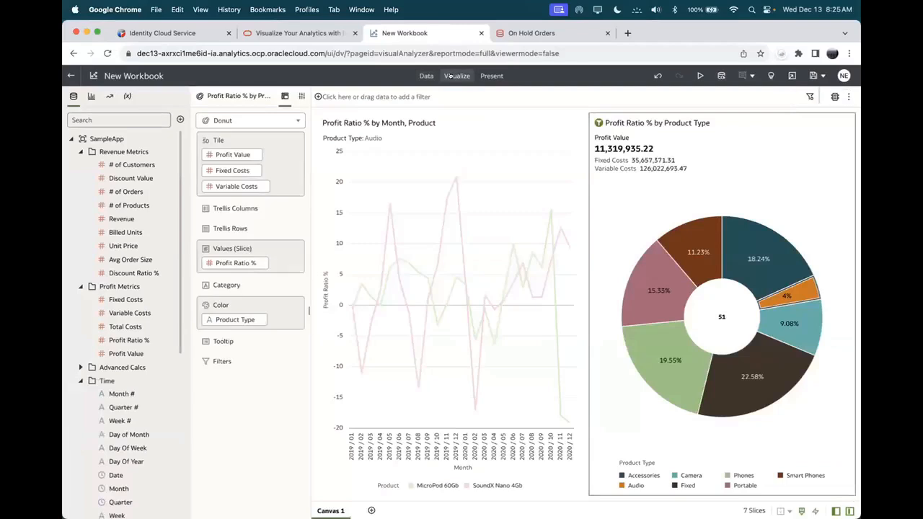
{"action": "left_click", "coordinate": [69, 139]}
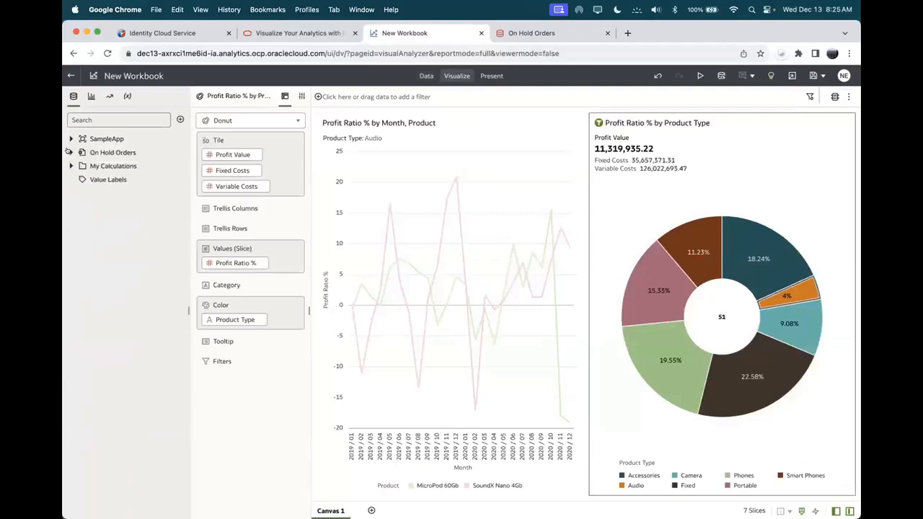
{"action": "left_click", "coordinate": [70, 152]}
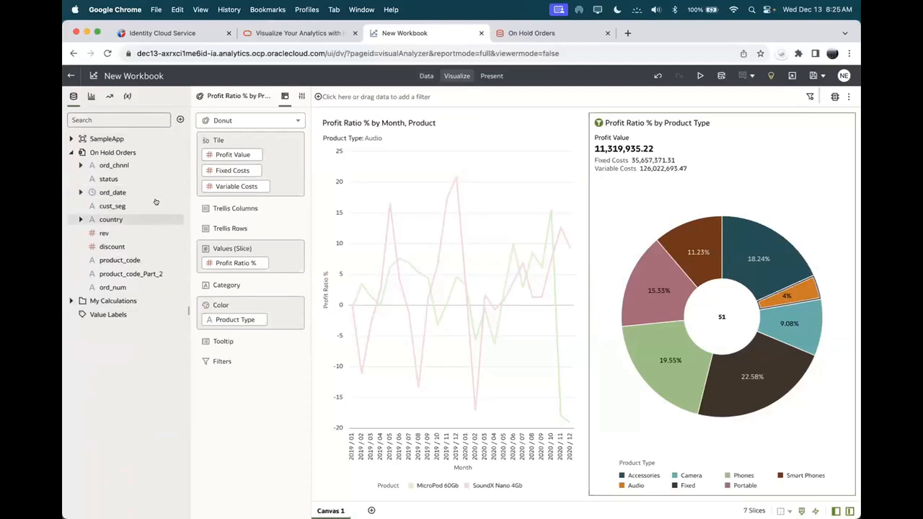
{"action": "left_click", "coordinate": [69, 139]}
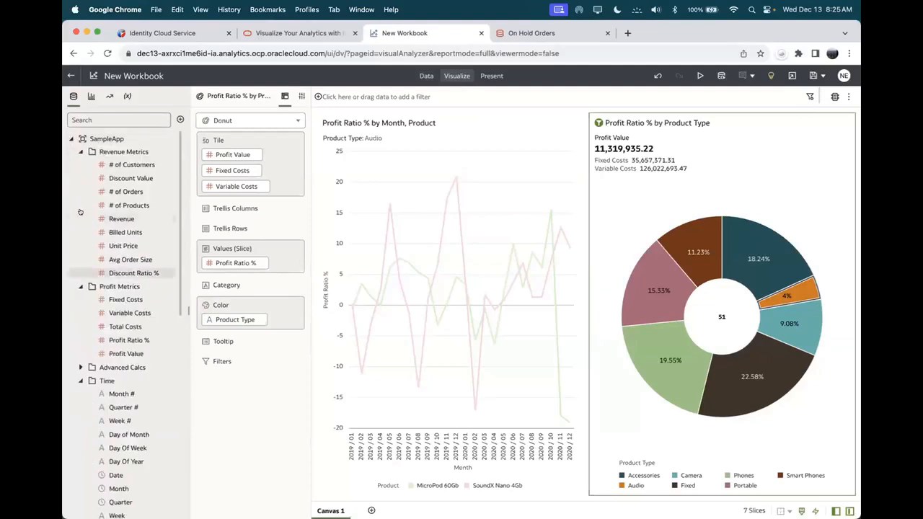
{"action": "scroll", "coordinate": [93, 337], "scroll_direction": "down", "scroll_amount": 8}
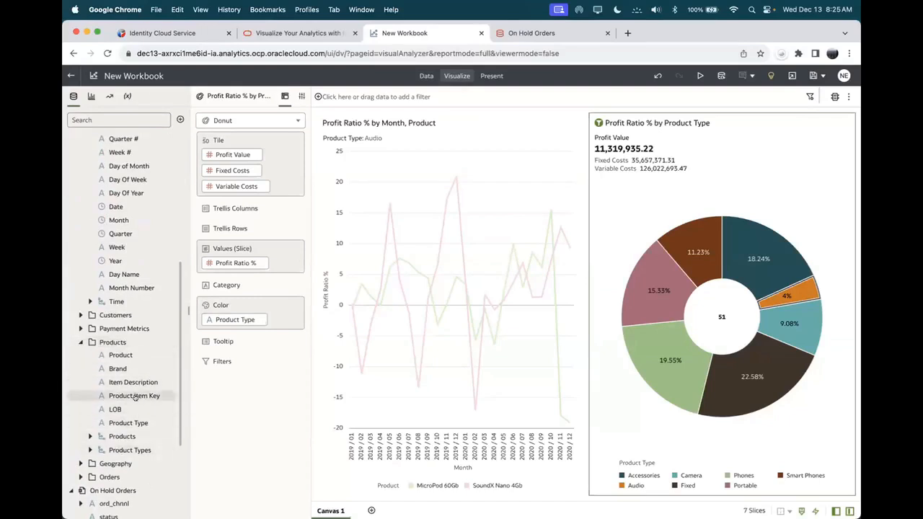
{"action": "left_click", "coordinate": [123, 423]}
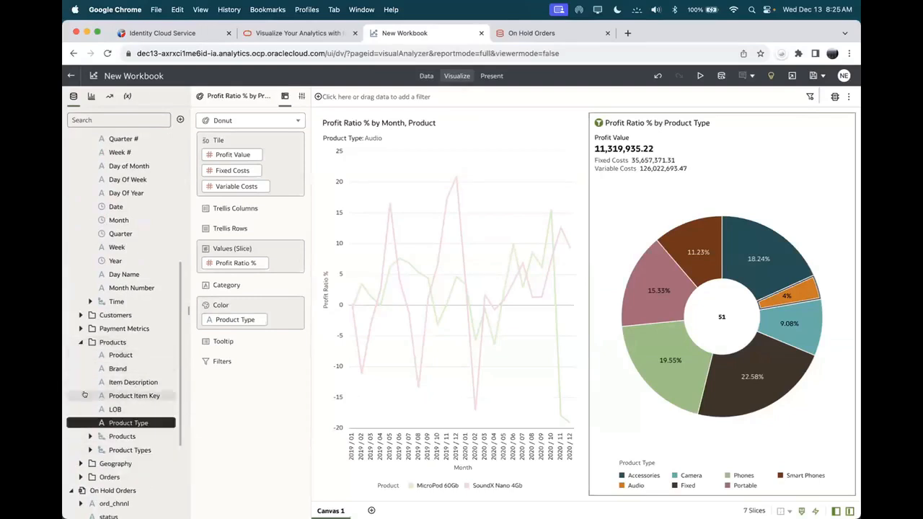
{"action": "scroll", "coordinate": [87, 375], "scroll_direction": "down", "scroll_amount": 5}
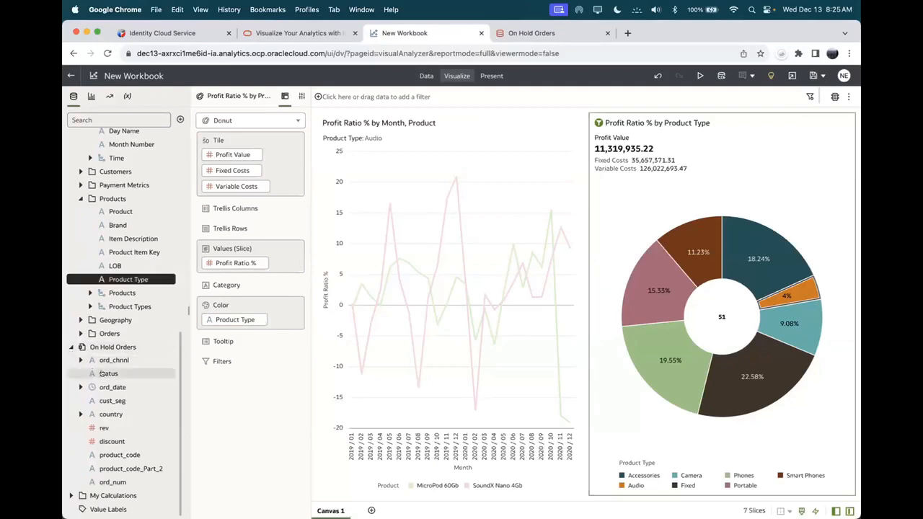
{"action": "left_click", "coordinate": [101, 427], "text": "super"}
Step: Drop Product Type and rev below the existing charts to create a rev by Product Type bar chart
{"action": "left_click_drag", "start_coordinate": [101, 279], "coordinate": [591, 497]}
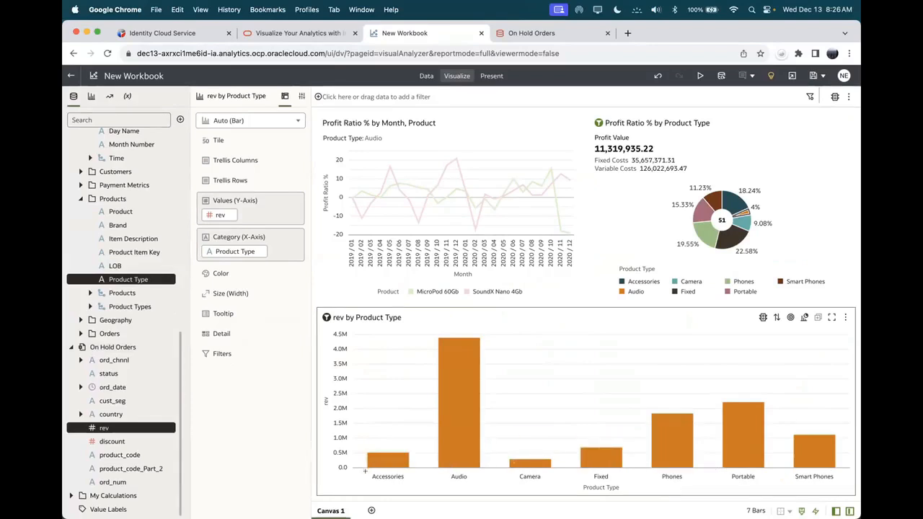
{"action": "mouse_move", "coordinate": [372, 466]}
{"action": "mouse_move", "coordinate": [446, 430]}
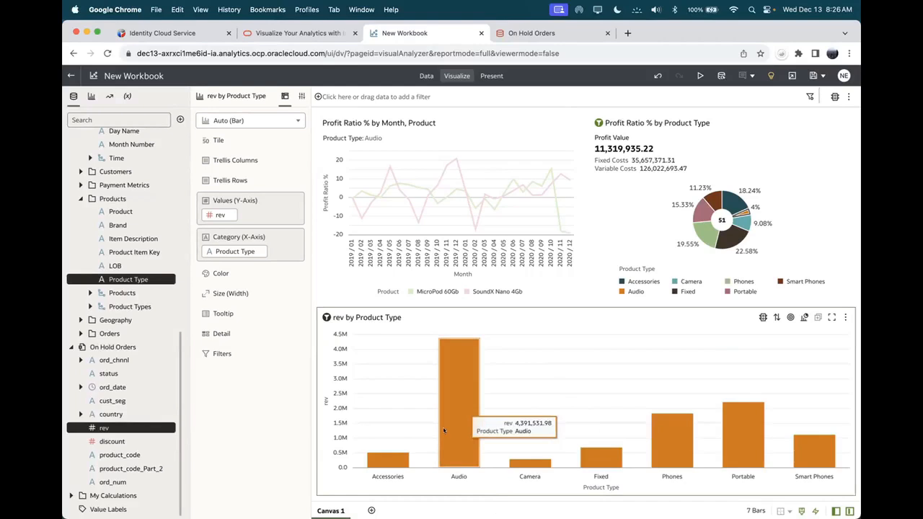
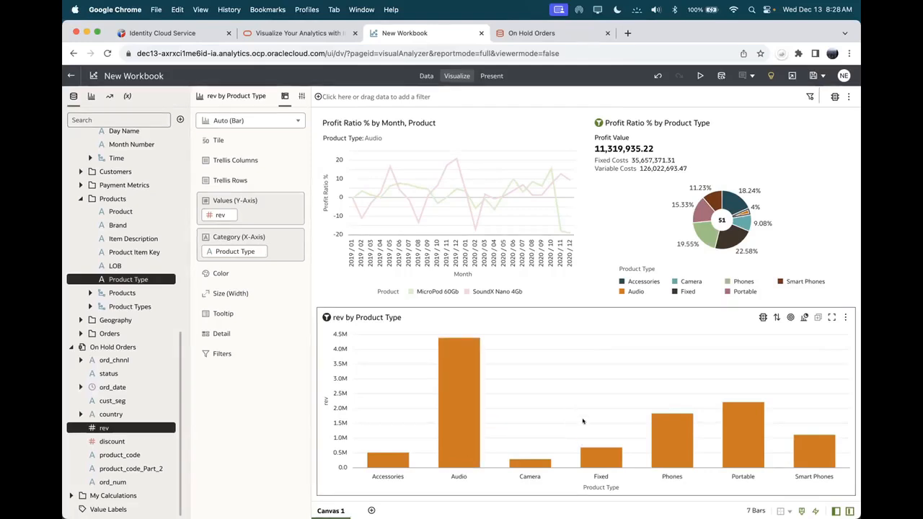
Step: Leave the New Workbook and return to the Oracle Analytics home page
{"action": "mouse_move", "coordinate": [682, 435]}
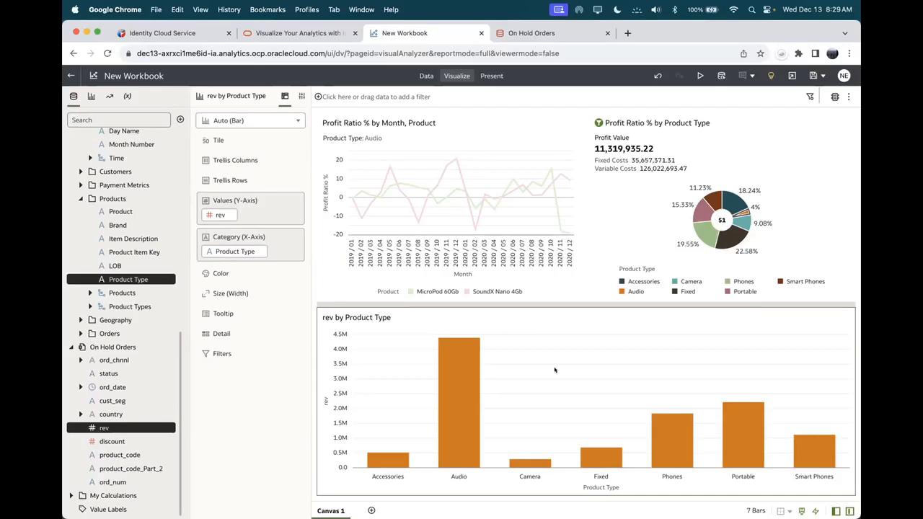
{"action": "mouse_move", "coordinate": [556, 406]}
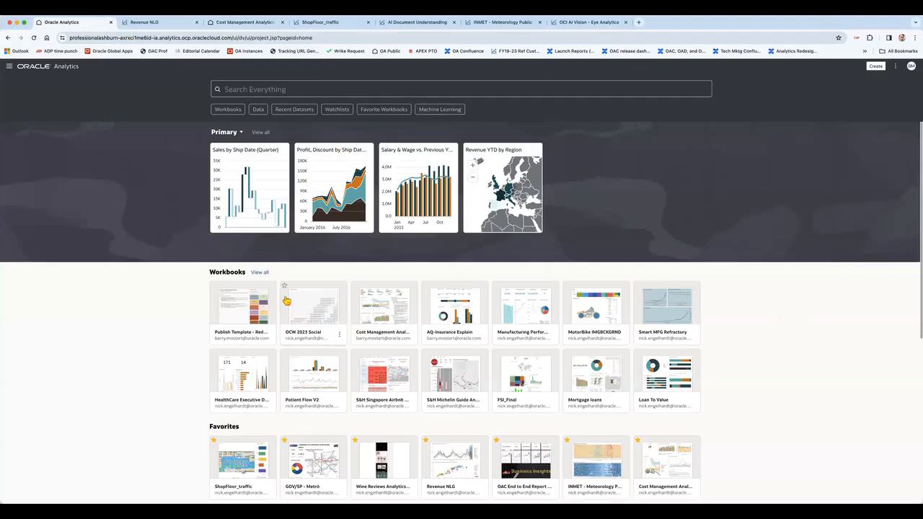
Step: Scroll the home page and show all workbooks grouped by modification date
{"action": "scroll", "coordinate": [287, 300], "scroll_direction": "down", "scroll_amount": 1}
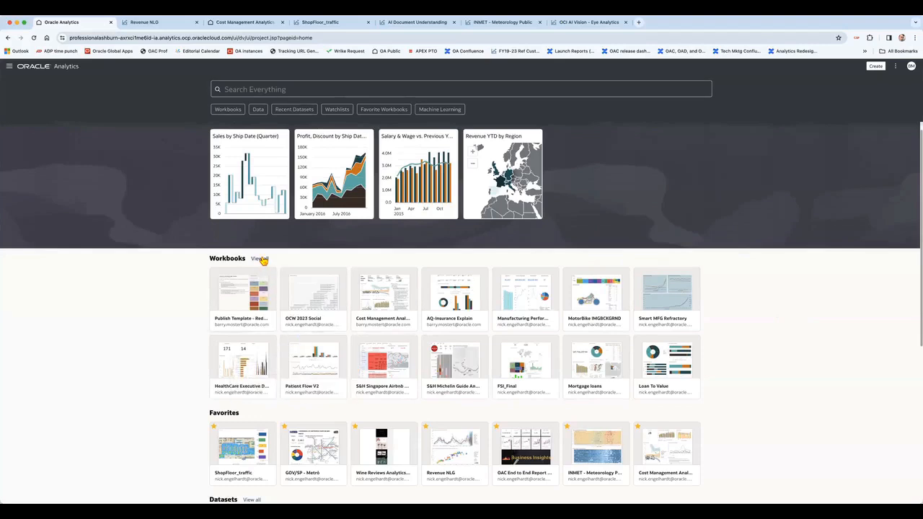
{"action": "left_click", "coordinate": [260, 258]}
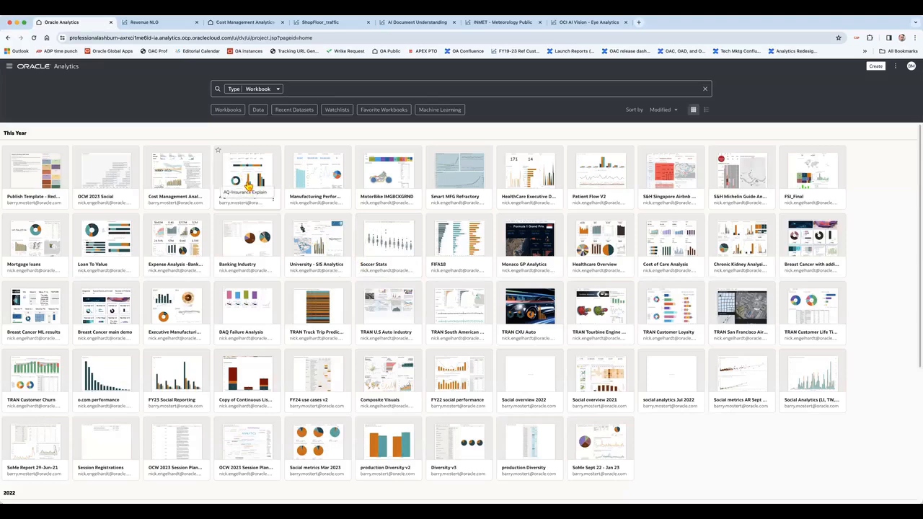
Step: Switch to the Revenue NLG workbook and inspect the AMOLED revenue point for June 2010
{"action": "left_click", "coordinate": [157, 25]}
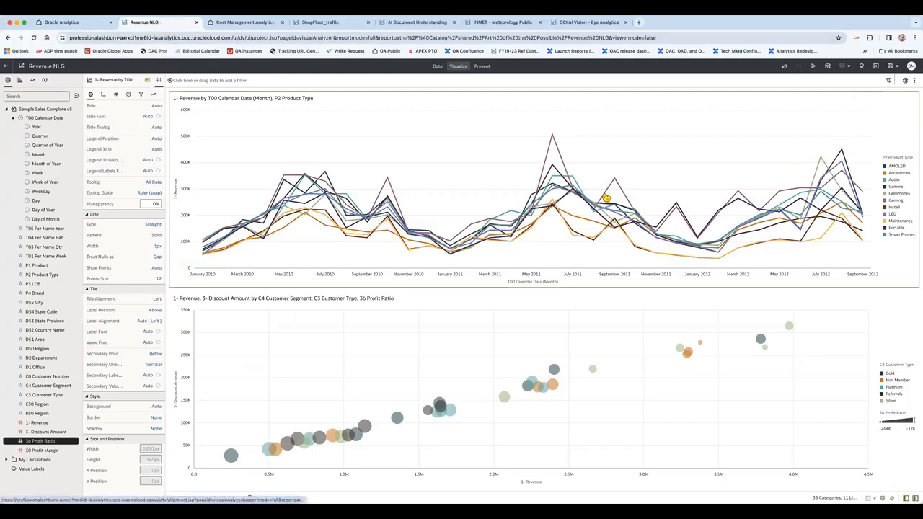
{"action": "left_click", "coordinate": [147, 80]}
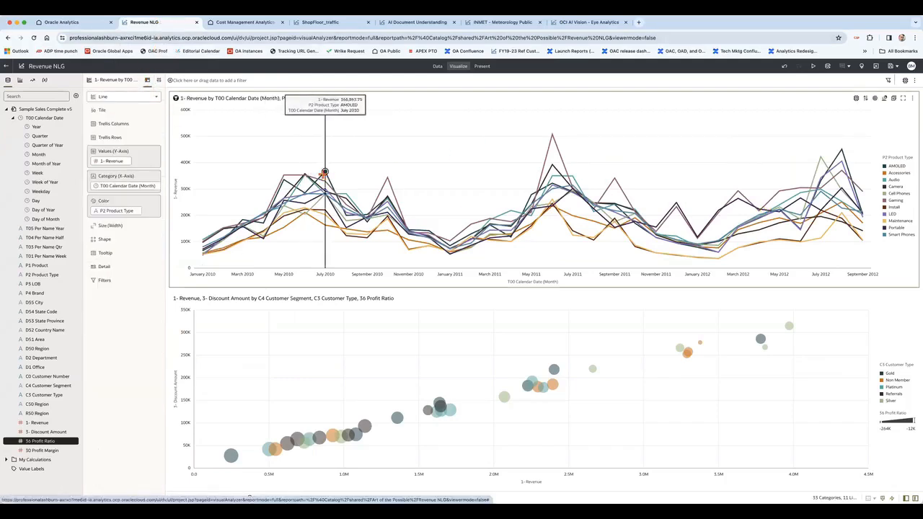
{"action": "left_click", "coordinate": [325, 173]}
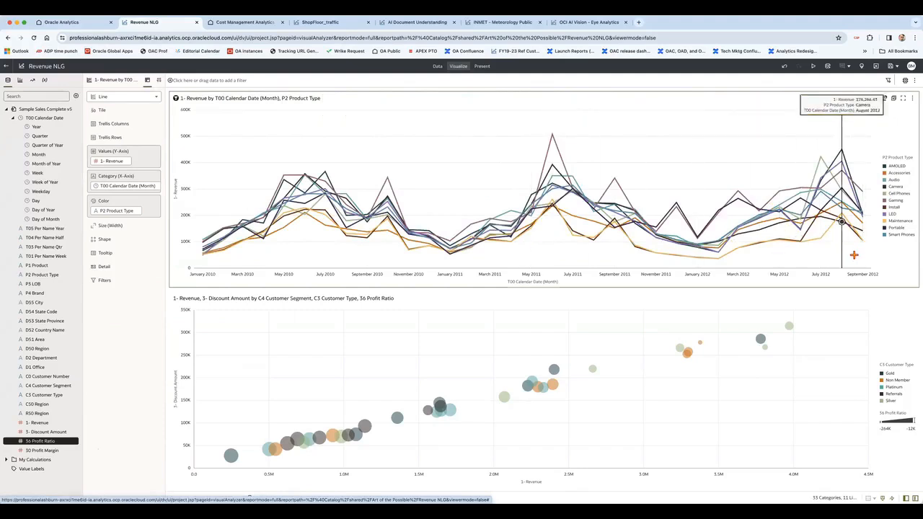
{"action": "left_click", "coordinate": [306, 192]}
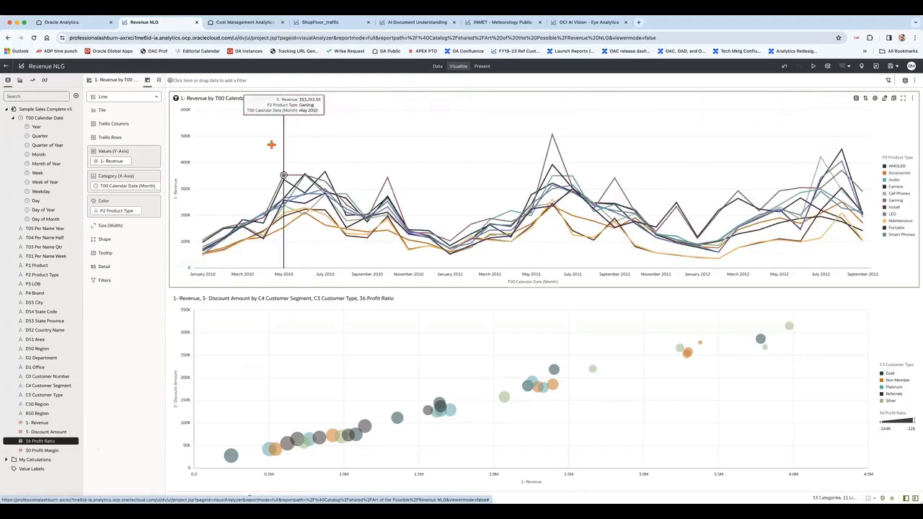
Step: Add a forecast of 6 periods to the monthly revenue line chart
{"action": "left_click", "coordinate": [33, 84]}
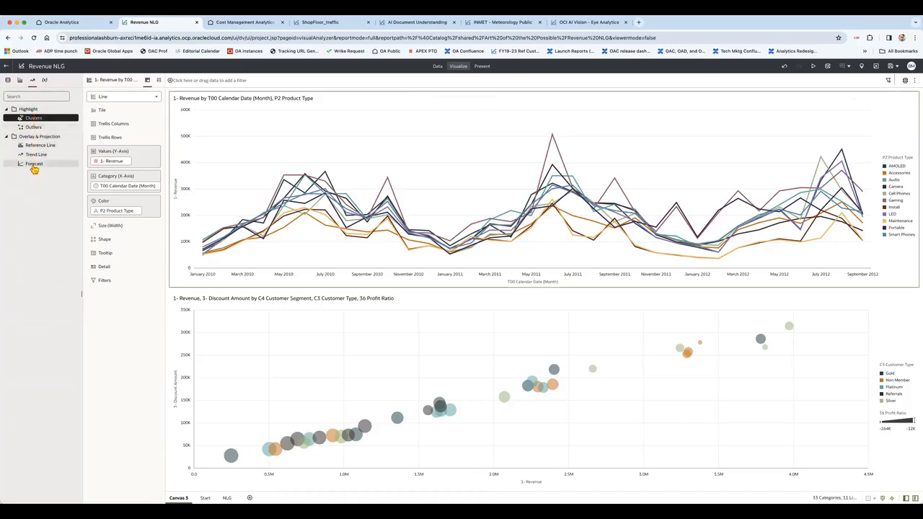
{"action": "mouse_move", "coordinate": [34, 166]}
{"action": "left_mouse_down"}
{"action": "mouse_move", "coordinate": [421, 149]}
{"action": "mouse_move", "coordinate": [434, 176]}
{"action": "left_mouse_up"}
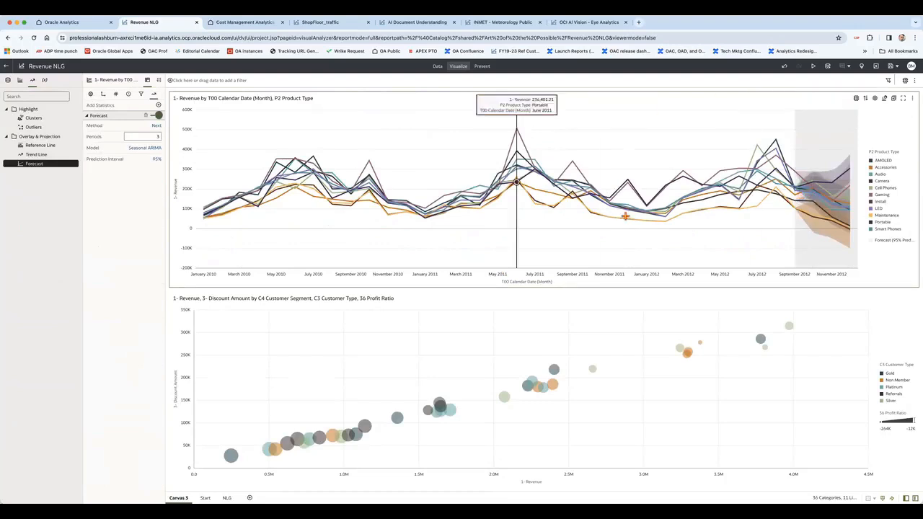
{"action": "left_click_drag", "start_coordinate": [153, 137], "coordinate": [160, 135]}
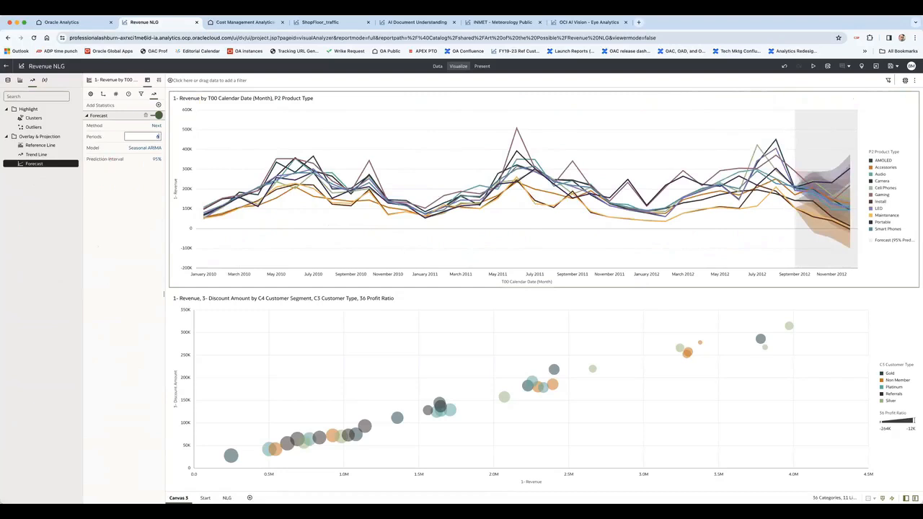
{"action": "key", "text": "Return"}
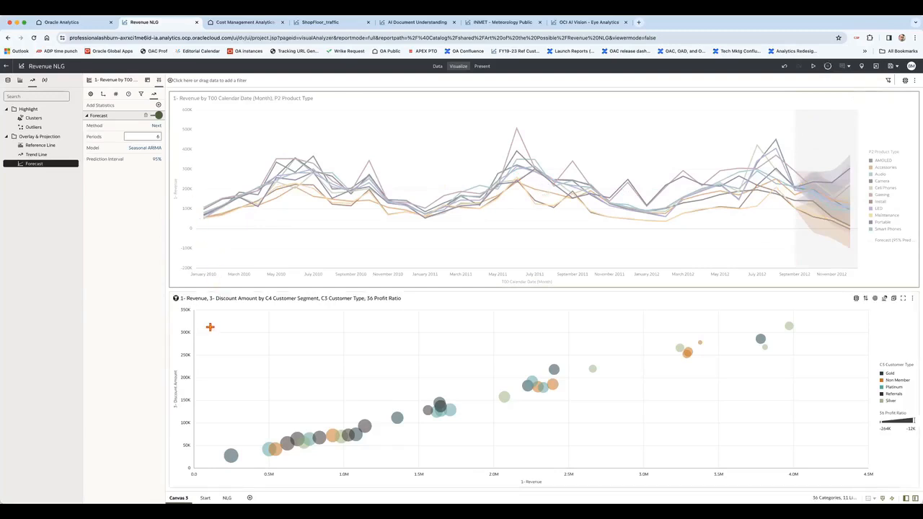
{"action": "left_click", "coordinate": [210, 326]}
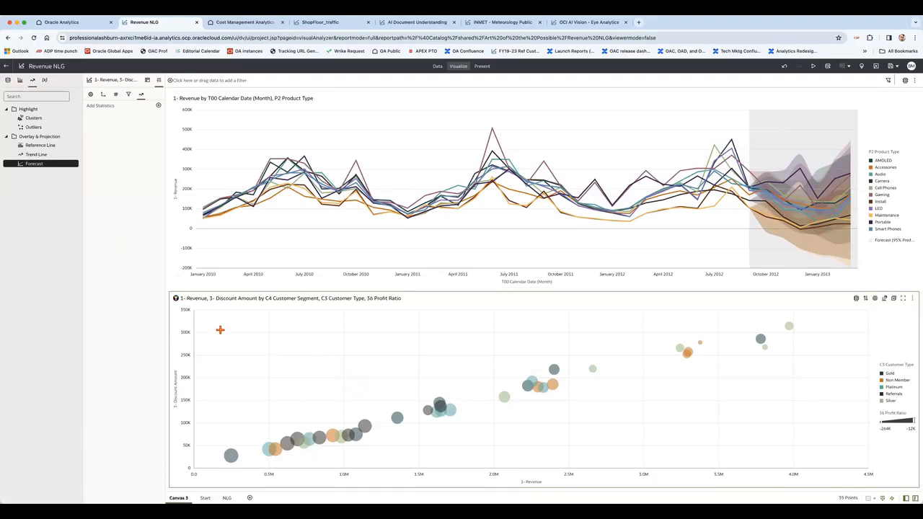
Step: Add clusters to the revenue-versus-discount scatter and examine the triangle and high-revenue circle groups
{"action": "left_click", "coordinate": [35, 119]}
{"action": "left_click_drag", "start_coordinate": [33, 122], "coordinate": [310, 340]}
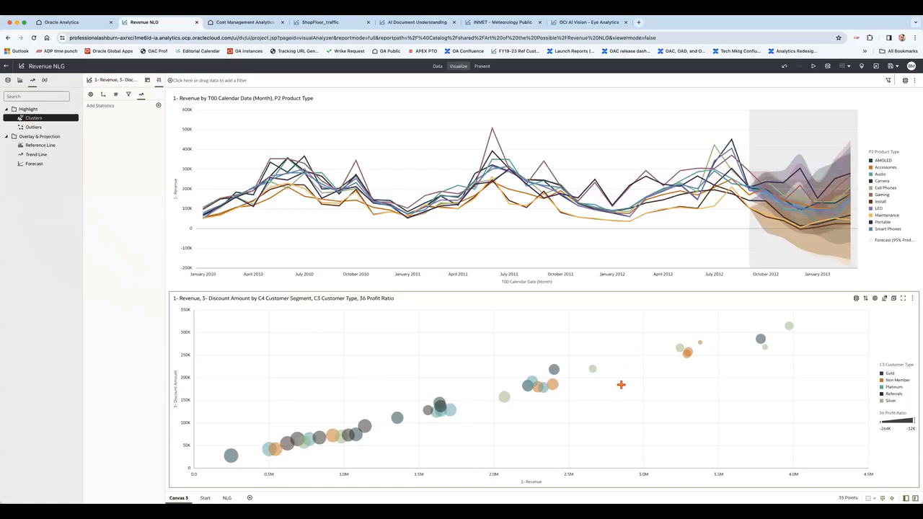
{"action": "double_click", "coordinate": [30, 119]}
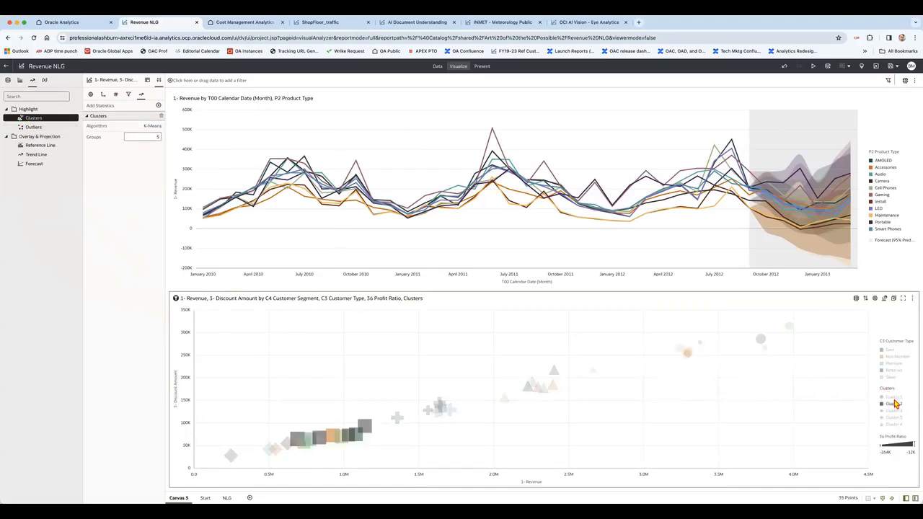
{"action": "mouse_move", "coordinate": [154, 132]}
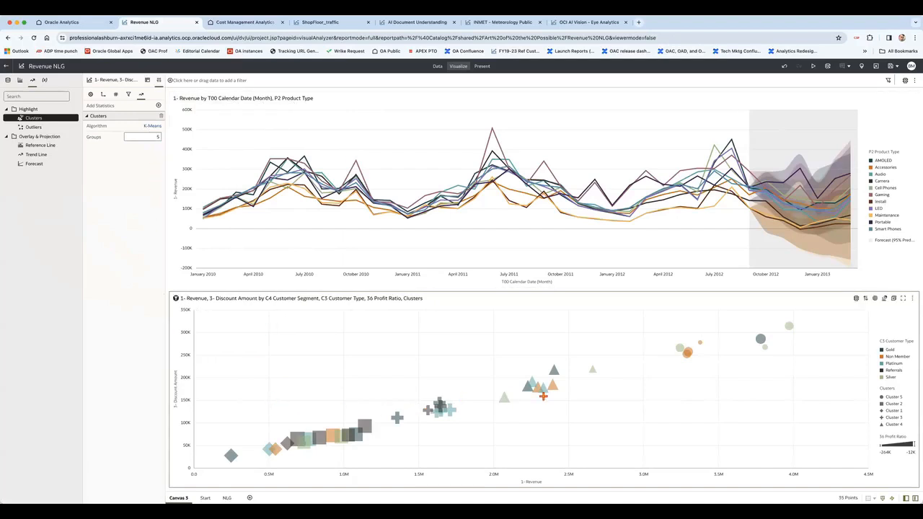
{"action": "left_click_drag", "start_coordinate": [617, 419], "coordinate": [483, 344]}
{"action": "left_click_drag", "start_coordinate": [808, 385], "coordinate": [658, 310]}
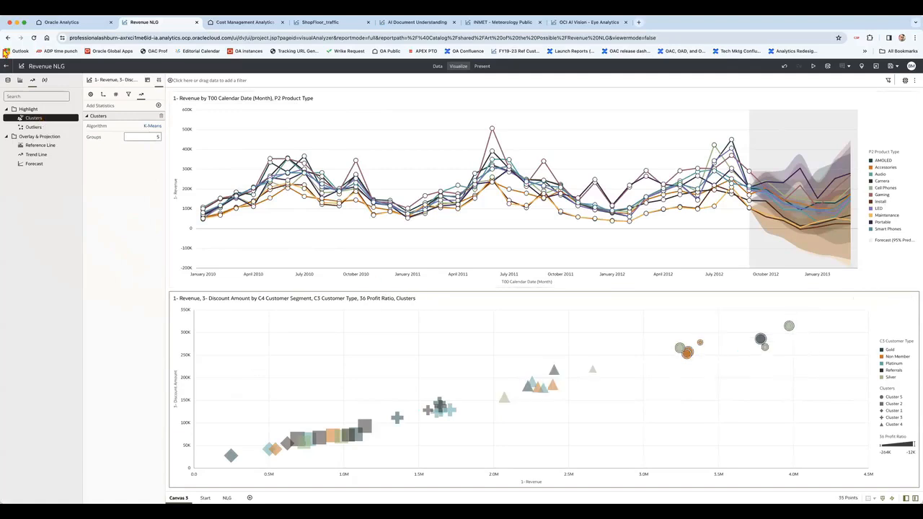
Step: Change the clustering algorithm from K-Means to Hierarchical Clustering
{"action": "left_click", "coordinate": [152, 127]}
{"action": "left_click", "coordinate": [166, 148]}
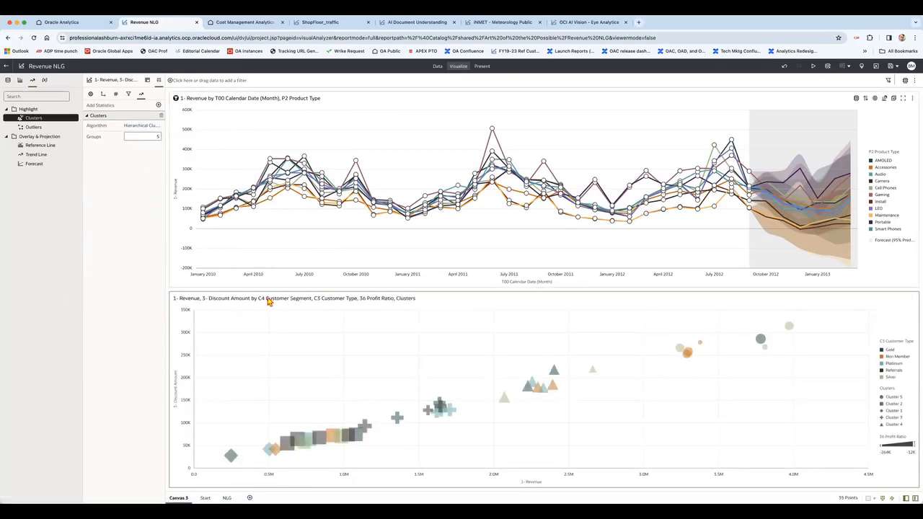
{"action": "mouse_move", "coordinate": [553, 374]}
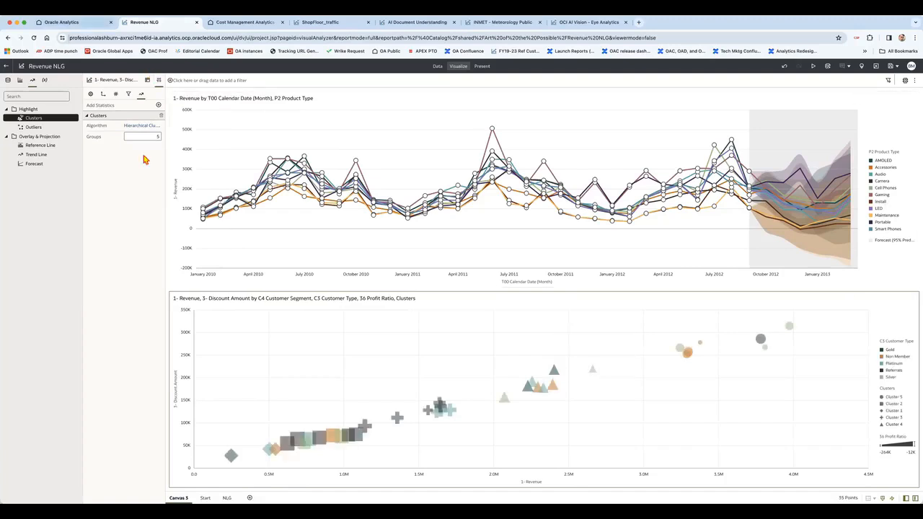
Step: Duplicate the forecast revenue line chart beside the original and bring up chart types for the copy
{"action": "left_click", "coordinate": [355, 180]}
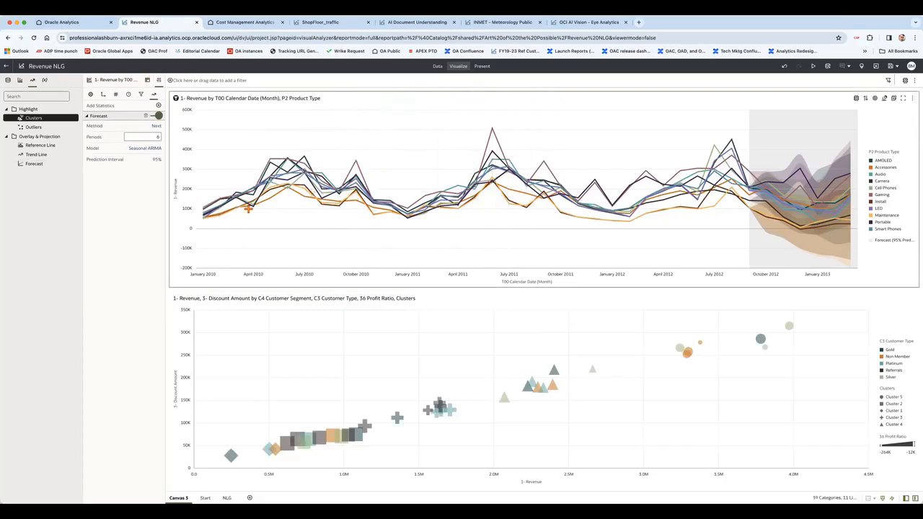
{"action": "mouse_move", "coordinate": [793, 196]}
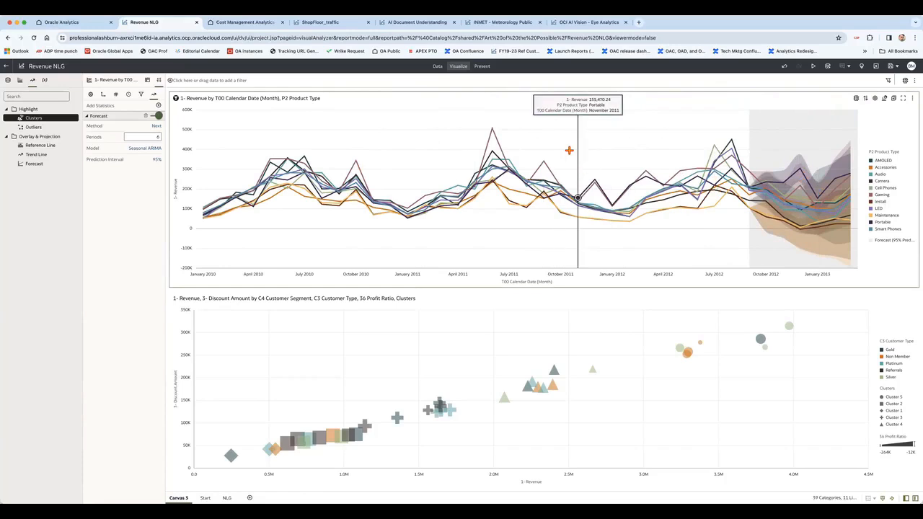
{"action": "key", "text": "ctrl+v"}
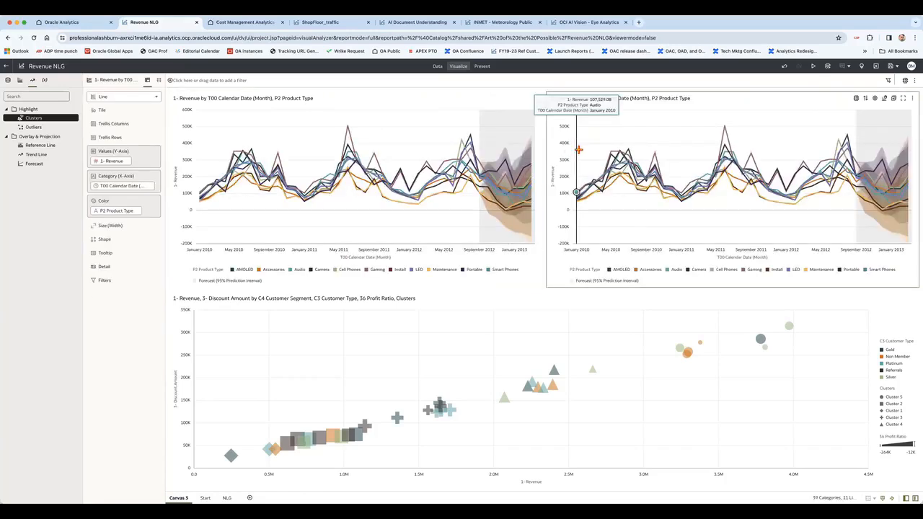
{"action": "left_click", "coordinate": [885, 99]}
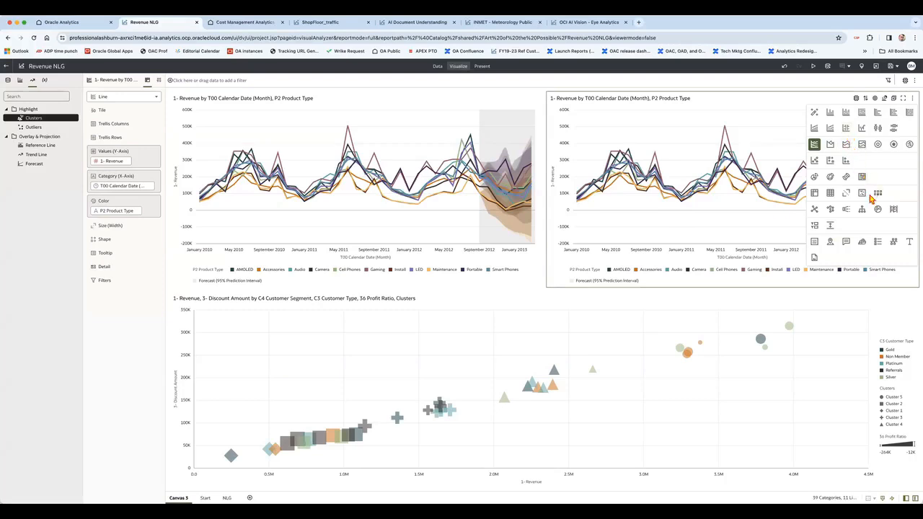
Step: Turn the copied chart into a language narrative with Breakdown analysis
{"action": "left_click", "coordinate": [848, 244]}
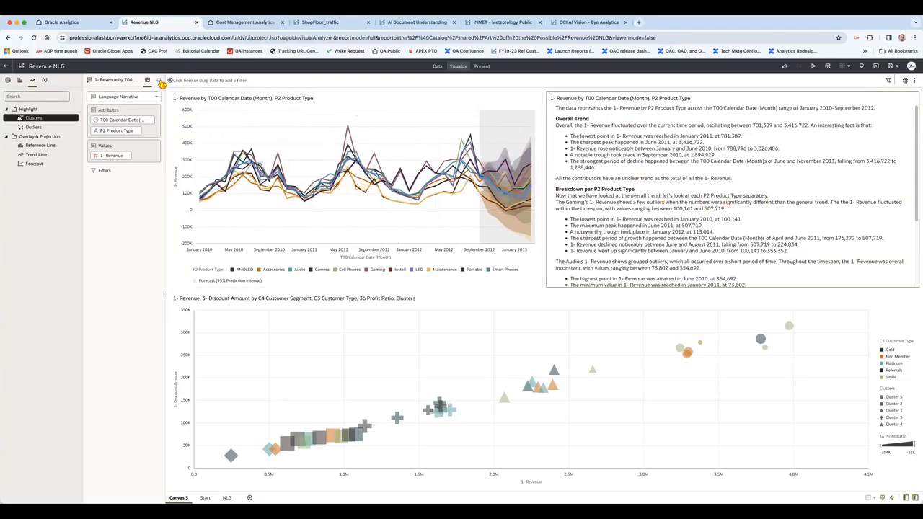
{"action": "left_click", "coordinate": [159, 80]}
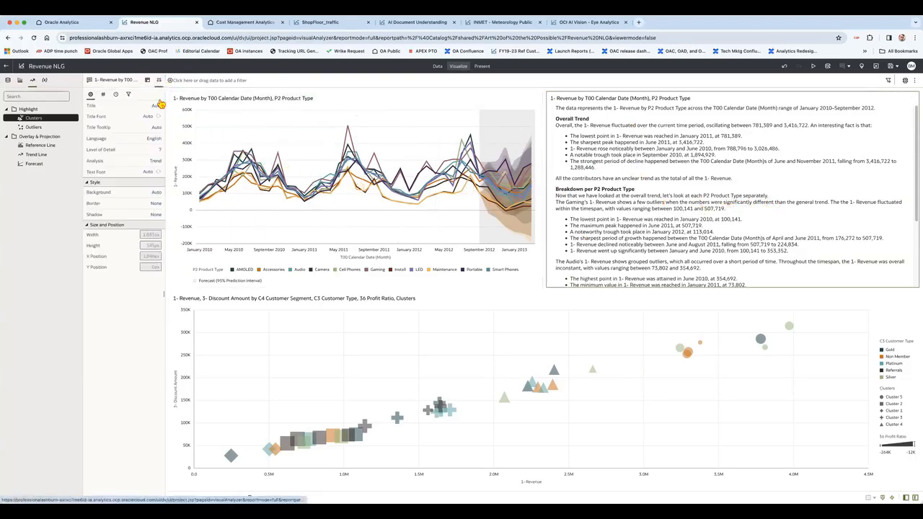
{"action": "left_click", "coordinate": [156, 160]}
{"action": "left_click", "coordinate": [164, 173]}
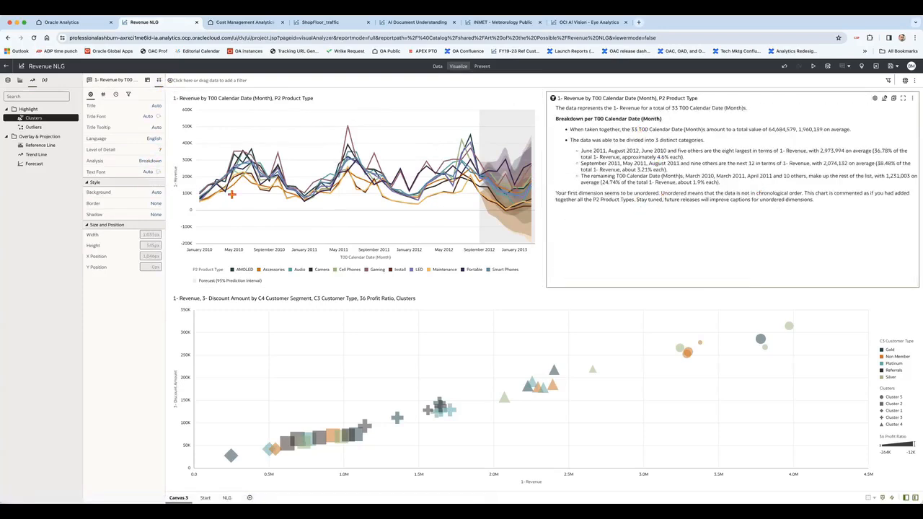
Step: Switch the narrative analysis to Trend and raise the level of detail from 3 to 7
{"action": "left_click", "coordinate": [153, 160]}
{"action": "left_click", "coordinate": [156, 184]}
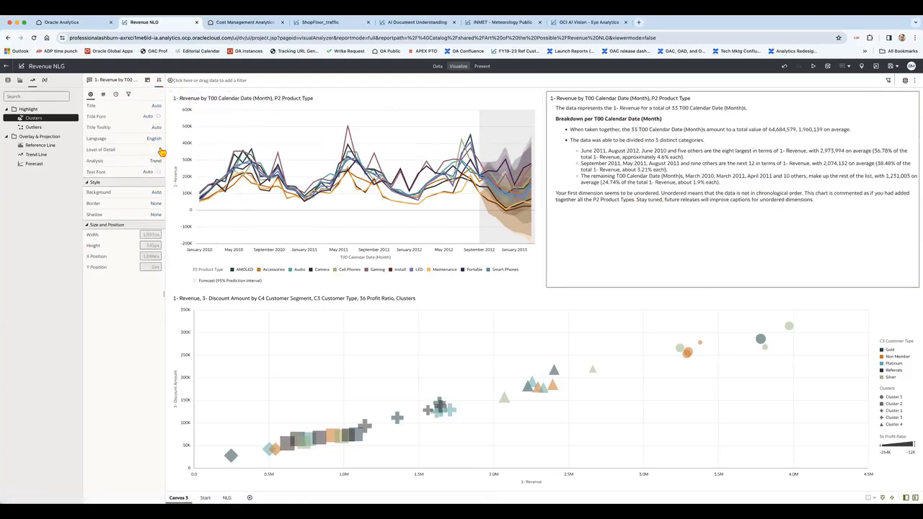
{"action": "left_click", "coordinate": [155, 150]}
{"action": "left_click", "coordinate": [114, 154]}
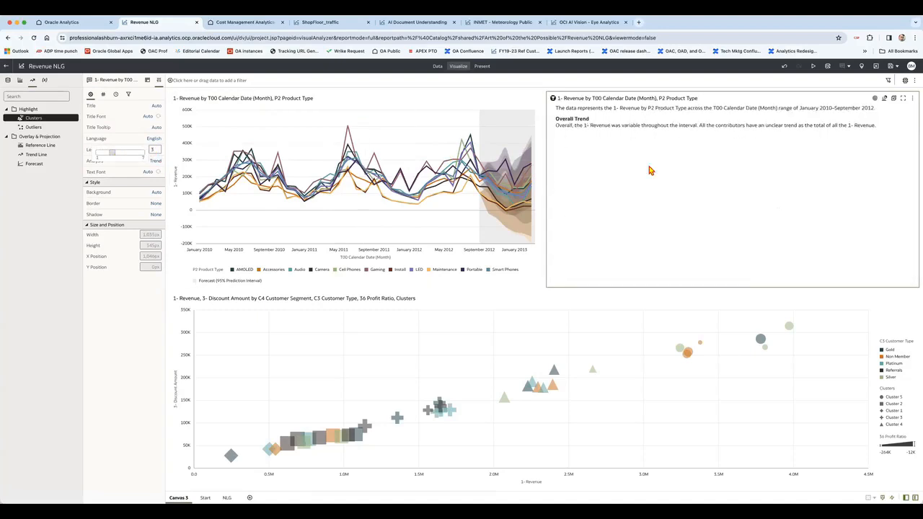
{"action": "left_click_drag", "start_coordinate": [113, 155], "coordinate": [147, 153]}
Step: Set the narrative's Language property to French
{"action": "left_click", "coordinate": [158, 139]}
{"action": "left_click", "coordinate": [172, 175]}
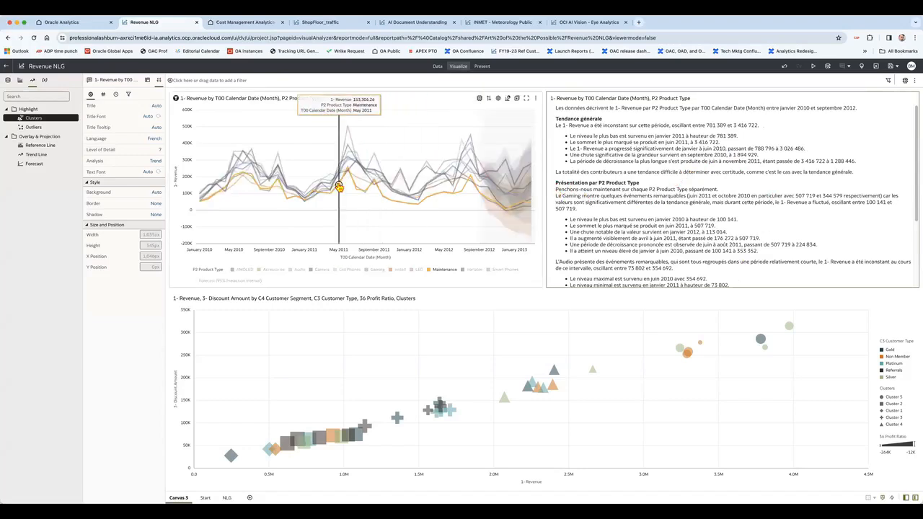
Step: Open Cost Management Analytics v2 and flip to another canvas and back to Revenue YTD
{"action": "left_click", "coordinate": [249, 22]}
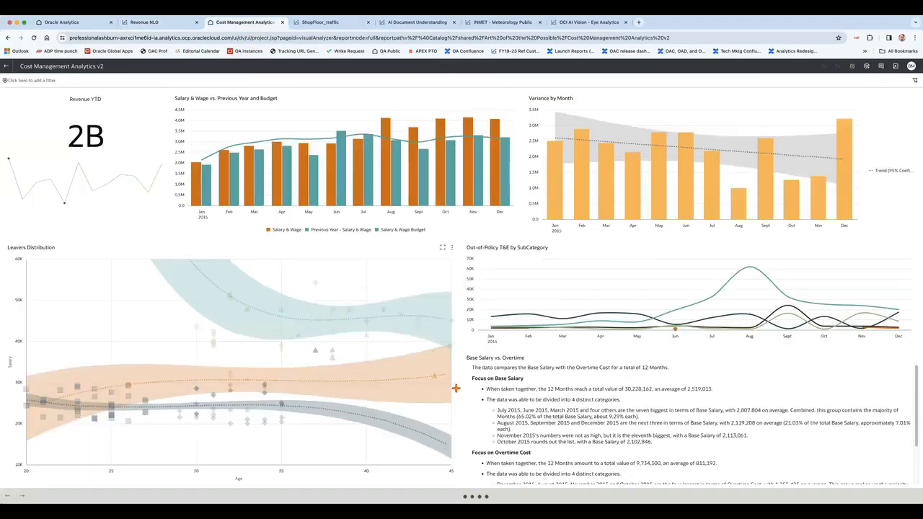
{"action": "mouse_move", "coordinate": [750, 291]}
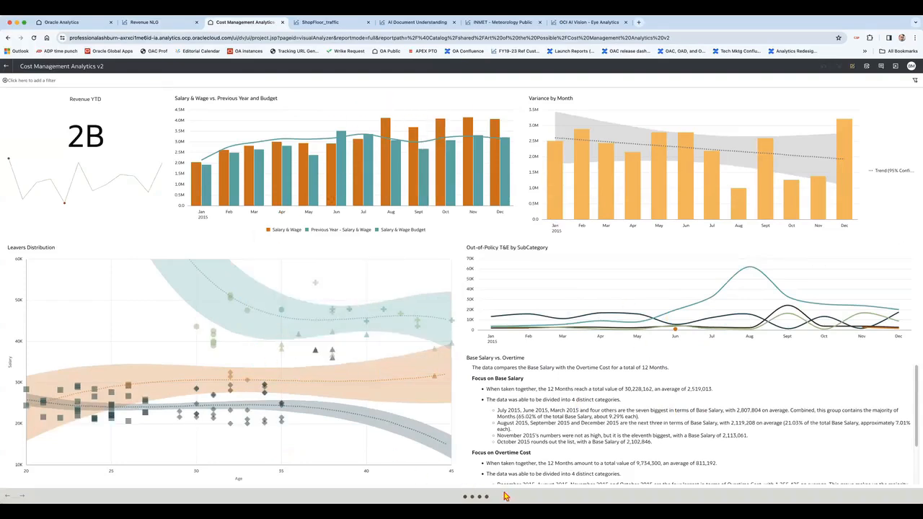
{"action": "left_click", "coordinate": [480, 497]}
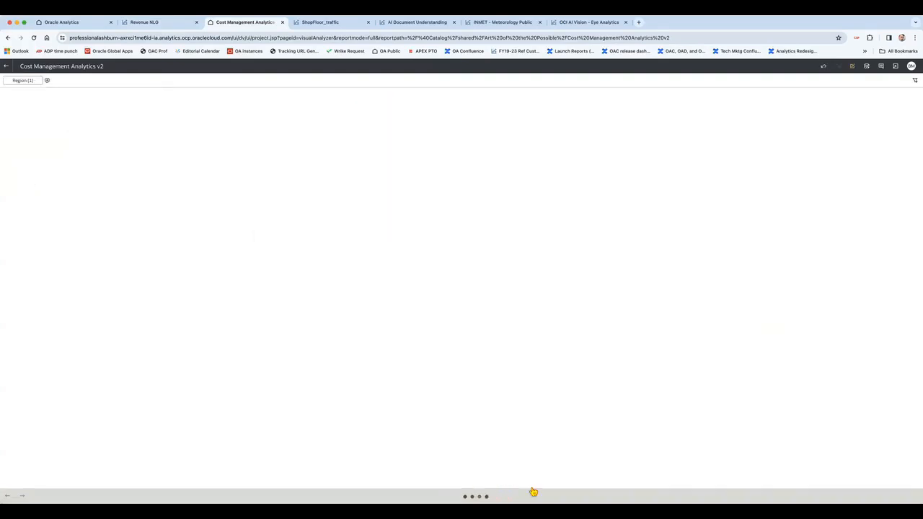
{"action": "left_click", "coordinate": [473, 497]}
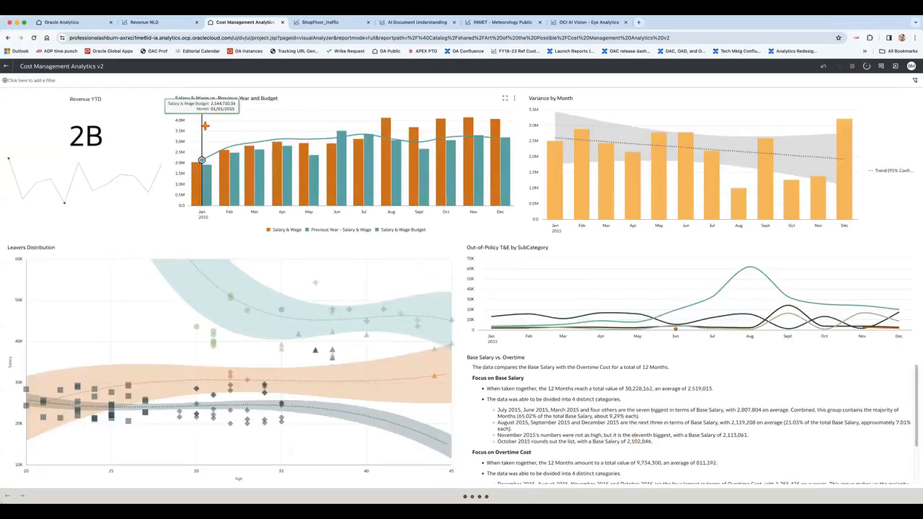
Step: Filter the ShopFloor_traffic heatmap by time of day, ending on D- 3PM to 6PM, then open AI Document Understanding
{"action": "left_click", "coordinate": [304, 23]}
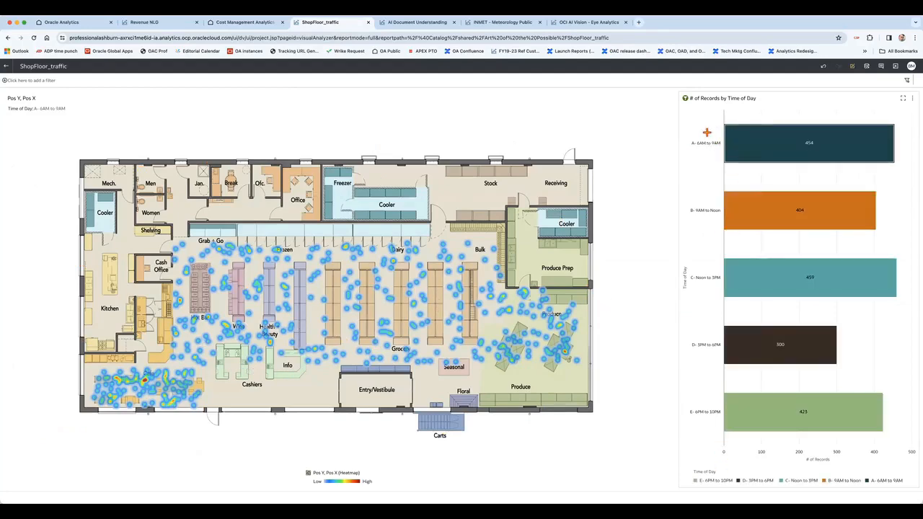
{"action": "left_click", "coordinate": [766, 142]}
{"action": "left_click", "coordinate": [719, 169]}
{"action": "mouse_move", "coordinate": [801, 204]}
{"action": "left_click", "coordinate": [784, 224]}
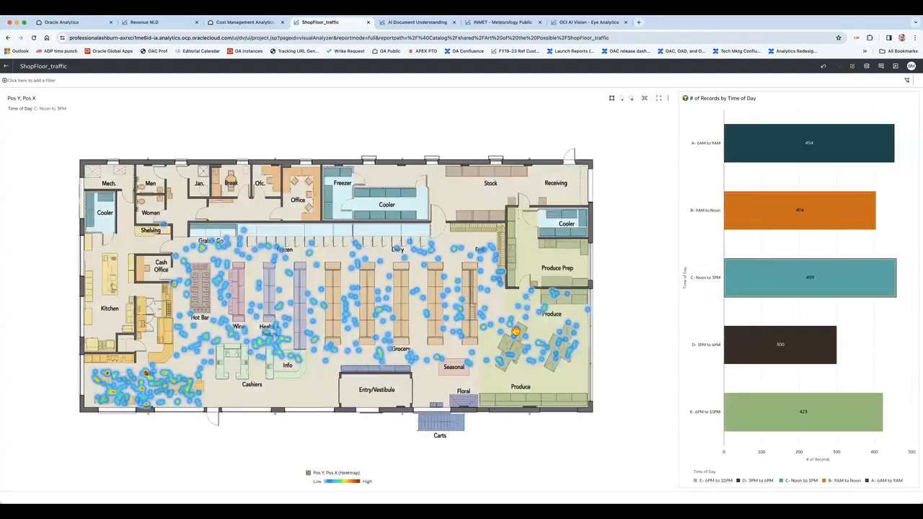
{"action": "left_click", "coordinate": [750, 345]}
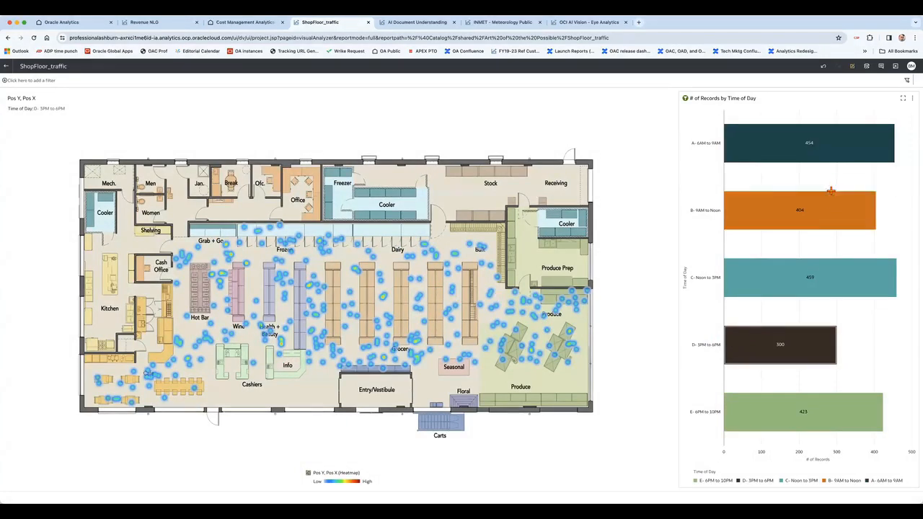
{"action": "mouse_move", "coordinate": [798, 344]}
{"action": "left_click", "coordinate": [409, 22]}
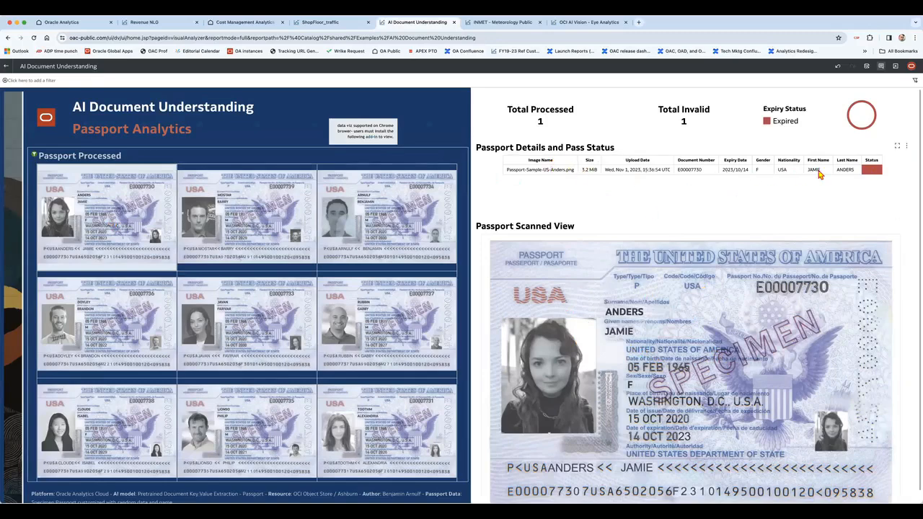
Step: View the middle-right passport's details, then the expired middle-left passport's, then go to the INMET - Meteorology Public dashboard
{"action": "left_click", "coordinate": [349, 318]}
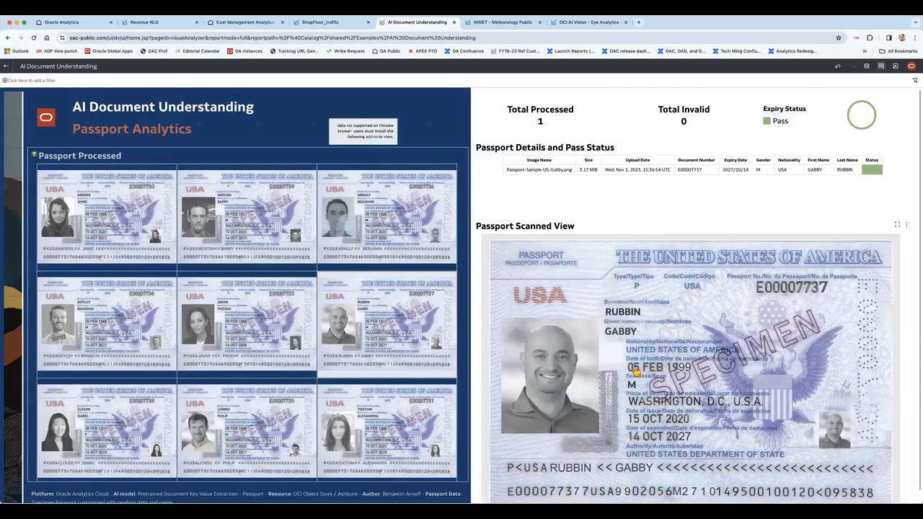
{"action": "left_click", "coordinate": [69, 345]}
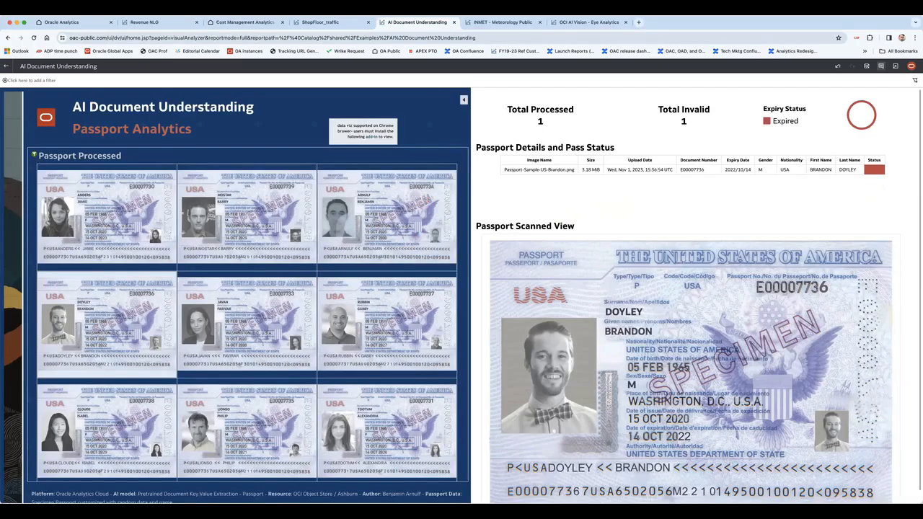
{"action": "key", "text": "ctrl+Tab"}
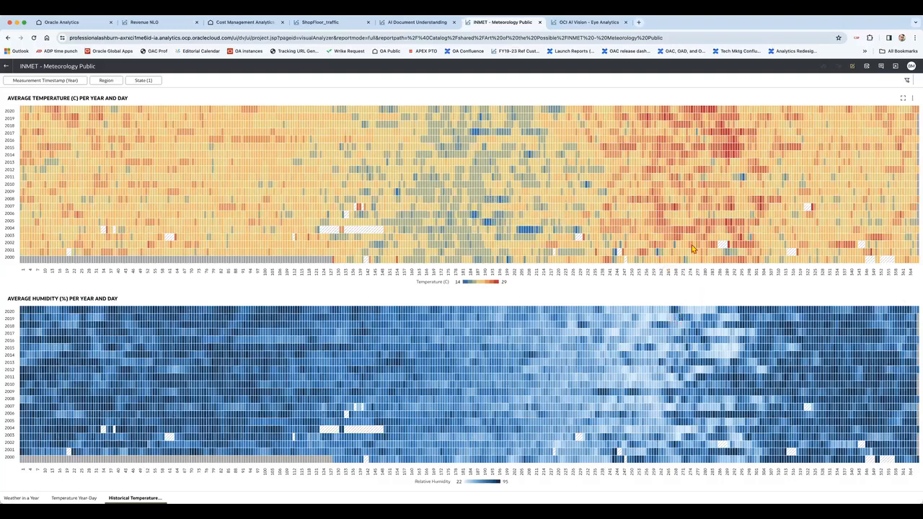
Step: Switch to the OCI AI Vision - Eye Analytics dashboard showing 98.00% confidence and 99.00% scan quality
{"action": "left_click", "coordinate": [568, 23]}
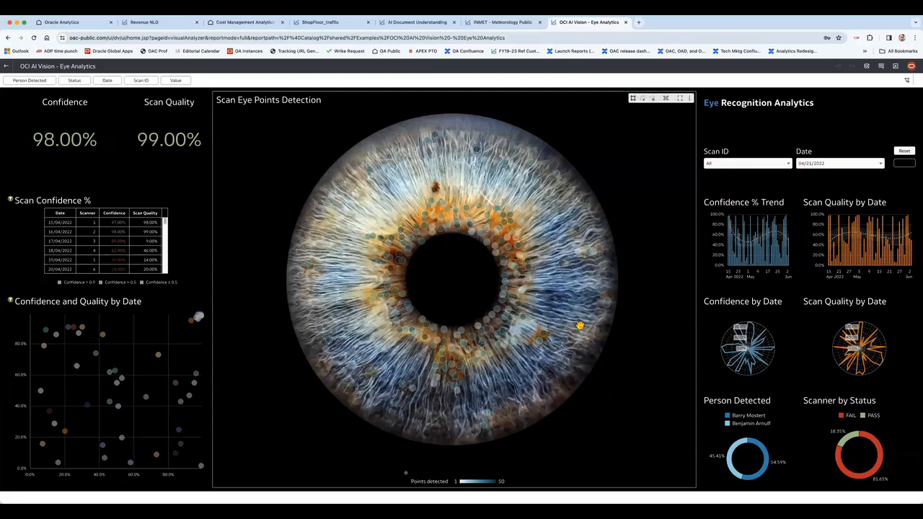
Step: Pan the Scan Eye Points Detection iris map side to side, shifting it slightly left
{"action": "mouse_move", "coordinate": [501, 337]}
{"action": "left_mouse_down"}
{"action": "mouse_move", "coordinate": [505, 310]}
{"action": "mouse_move", "coordinate": [662, 328]}
{"action": "mouse_move", "coordinate": [661, 315]}
{"action": "mouse_move", "coordinate": [588, 332]}
{"action": "mouse_move", "coordinate": [542, 307]}
{"action": "mouse_move", "coordinate": [511, 342]}
{"action": "left_mouse_up"}
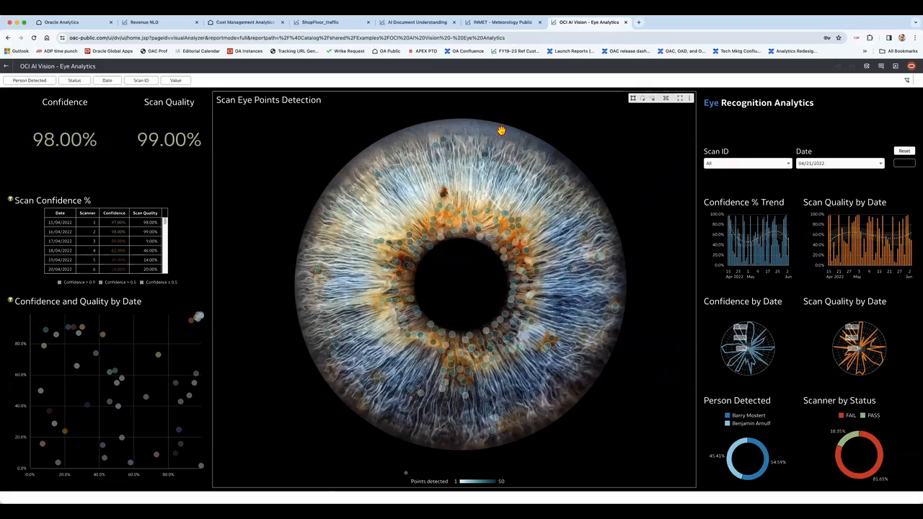
{"action": "mouse_move", "coordinate": [509, 246]}
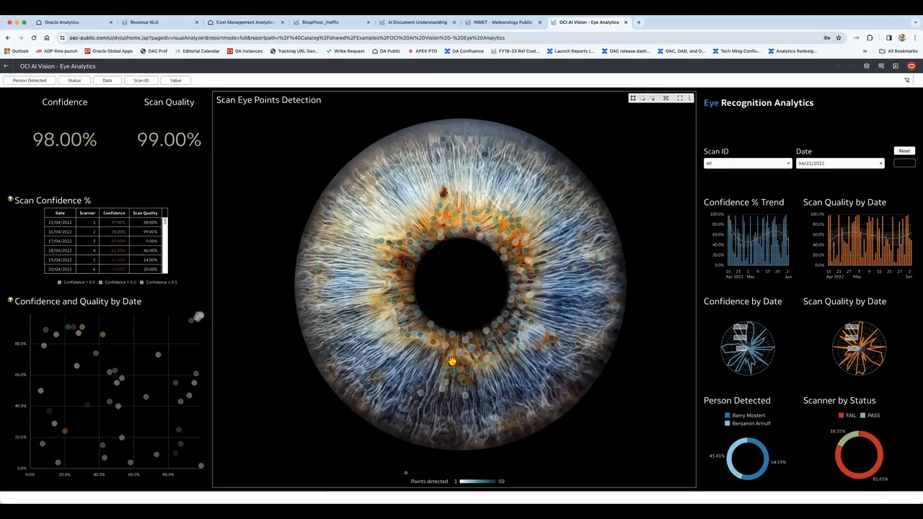
{"action": "left_click_drag", "start_coordinate": [579, 215], "coordinate": [628, 226]}
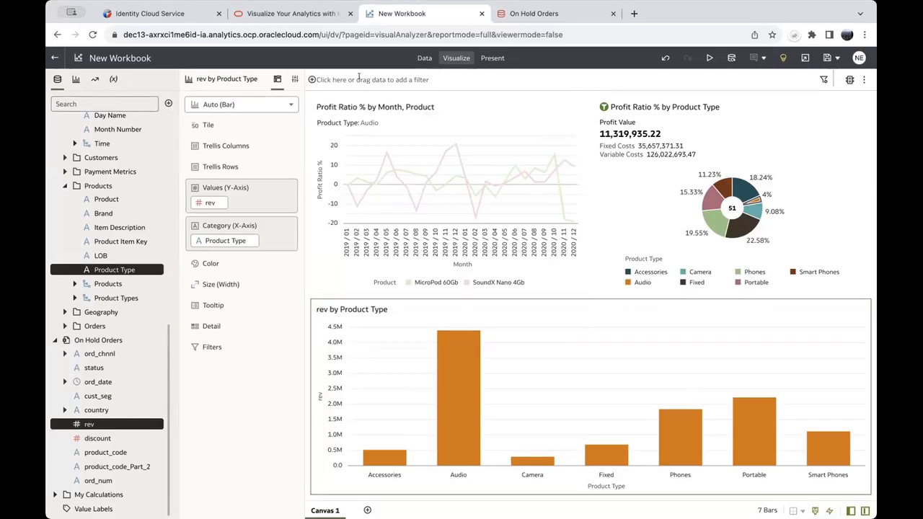
Step: On the Visualize Your Analytics site, open Consumption capabilities and scroll to the Mobile application section
{"action": "left_click", "coordinate": [289, 14]}
{"action": "scroll", "coordinate": [563, 288], "scroll_direction": "up", "scroll_amount": 5}
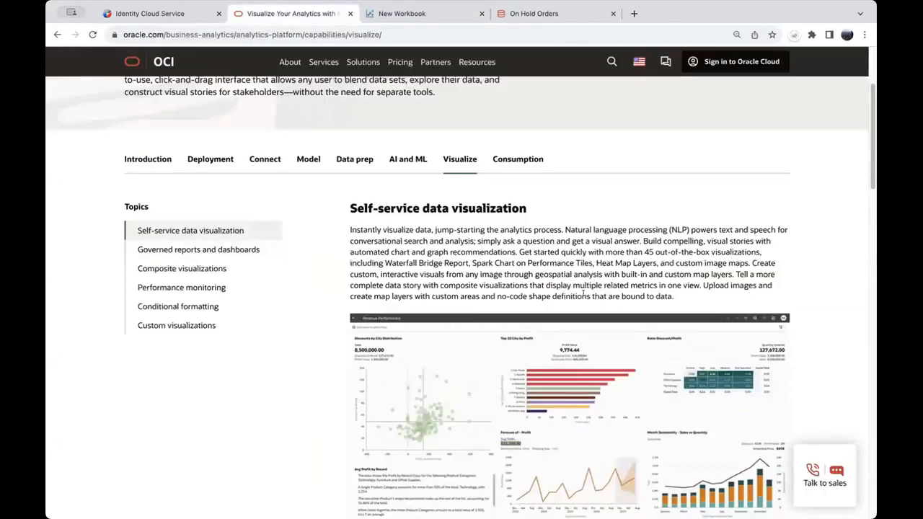
{"action": "left_click", "coordinate": [516, 159]}
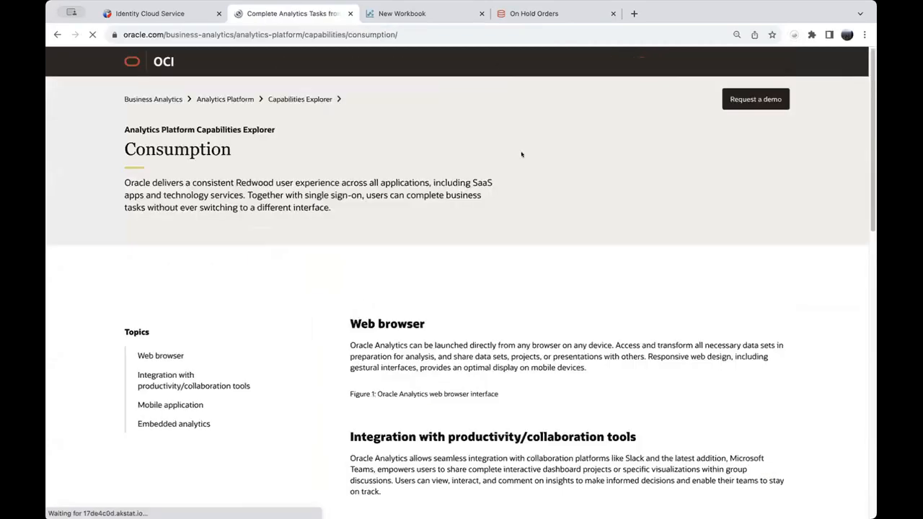
{"action": "scroll", "coordinate": [543, 214], "scroll_direction": "down", "scroll_amount": 8}
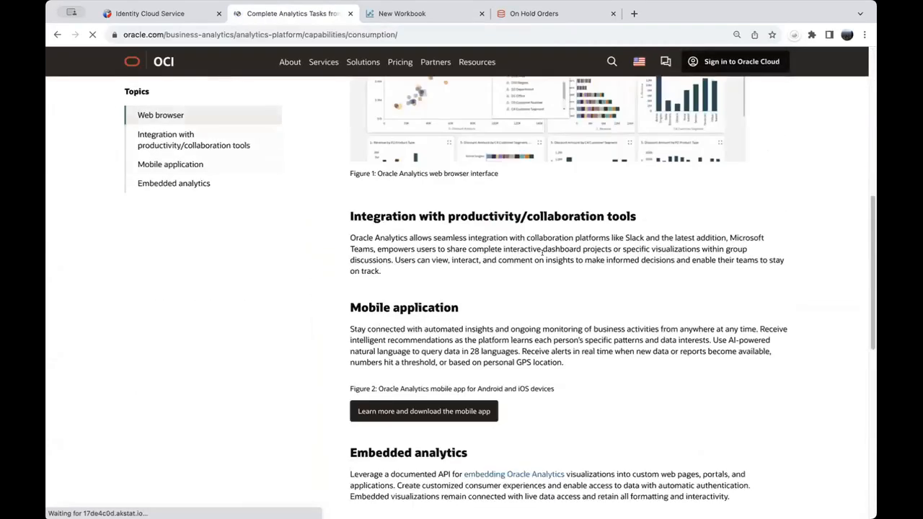
{"action": "scroll", "coordinate": [543, 251], "scroll_direction": "down", "scroll_amount": 3}
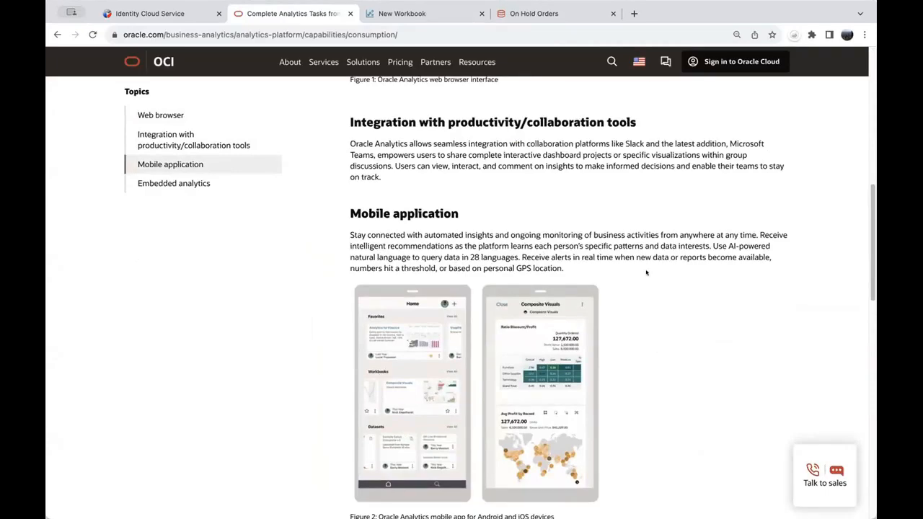
{"action": "scroll", "coordinate": [649, 279], "scroll_direction": "down", "scroll_amount": 1}
{"action": "scroll", "coordinate": [671, 298], "scroll_direction": "down", "scroll_amount": 3}
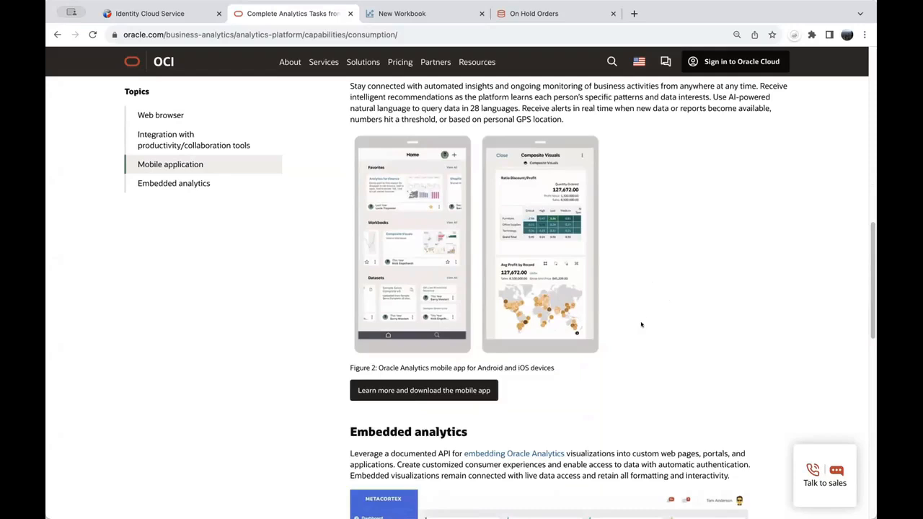
{"action": "scroll", "coordinate": [644, 320], "scroll_direction": "up", "scroll_amount": 1}
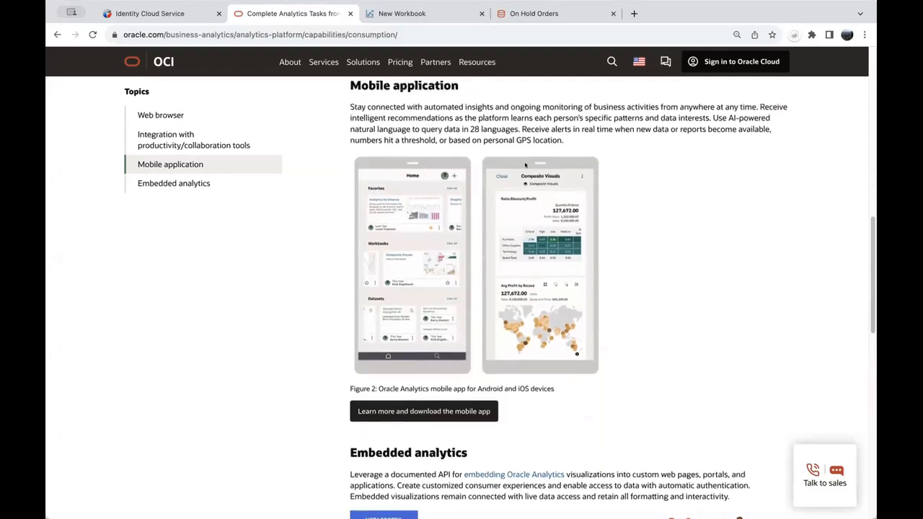
Step: Return to the New Workbook, then exit it to the home page with Don't Save
{"action": "left_click", "coordinate": [412, 15]}
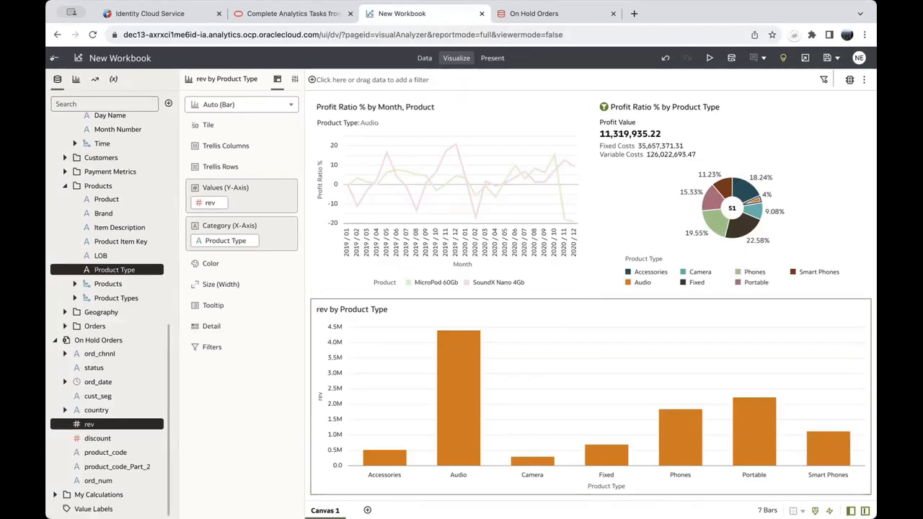
{"action": "left_click", "coordinate": [52, 58]}
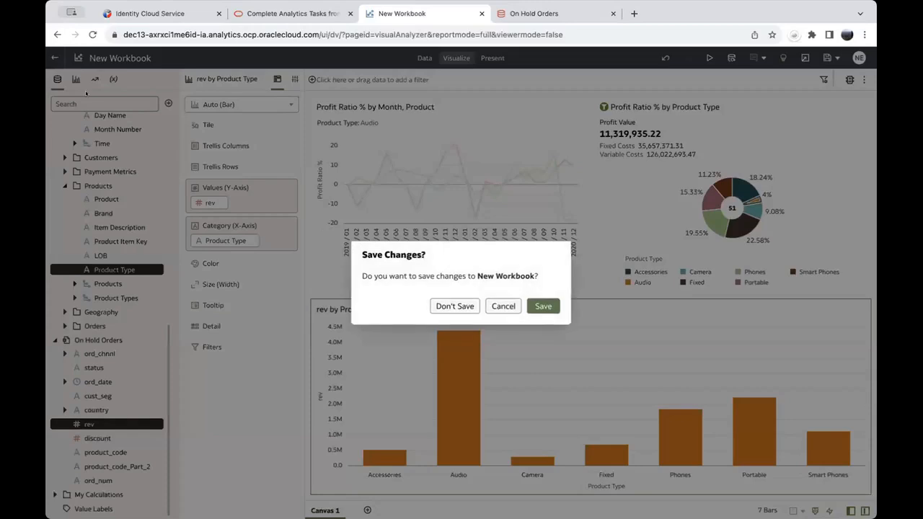
{"action": "left_click", "coordinate": [454, 305]}
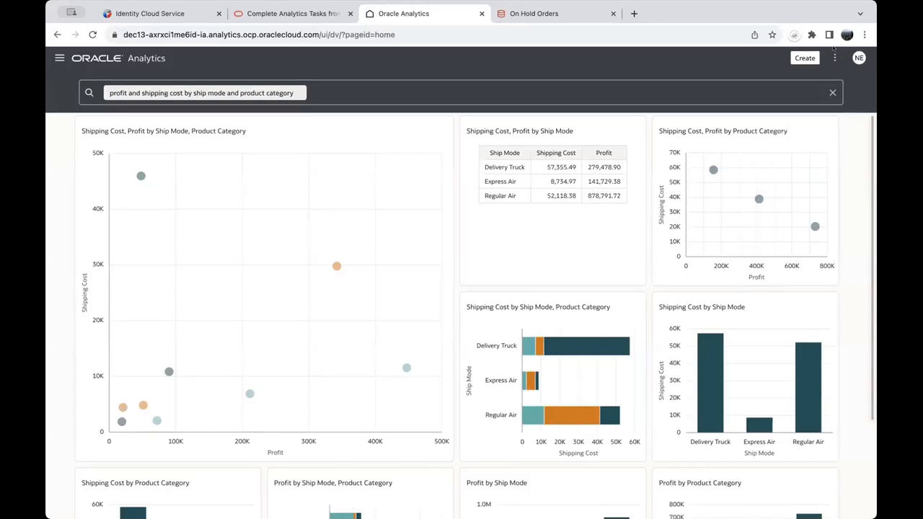
Step: Choose Dataset from the home page's Create menu to start a new dataset
{"action": "left_click", "coordinate": [800, 57]}
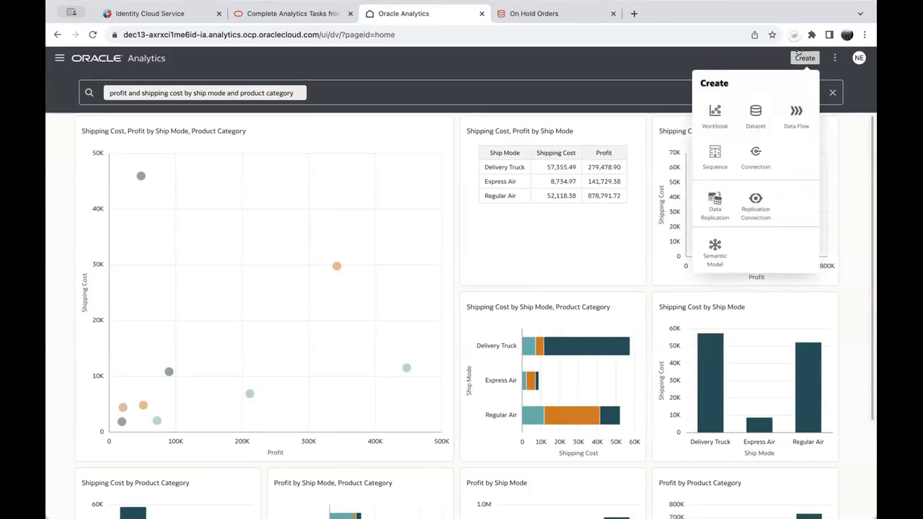
{"action": "left_click", "coordinate": [753, 112]}
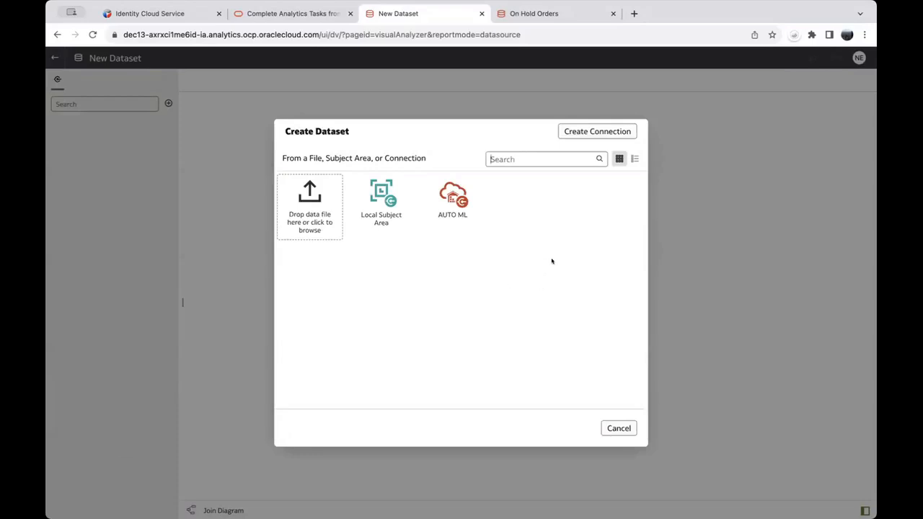
Step: Start a new connection and browse connection types down to Salesforce, Snowflake, REST API, Vertica and OData
{"action": "left_click", "coordinate": [589, 131]}
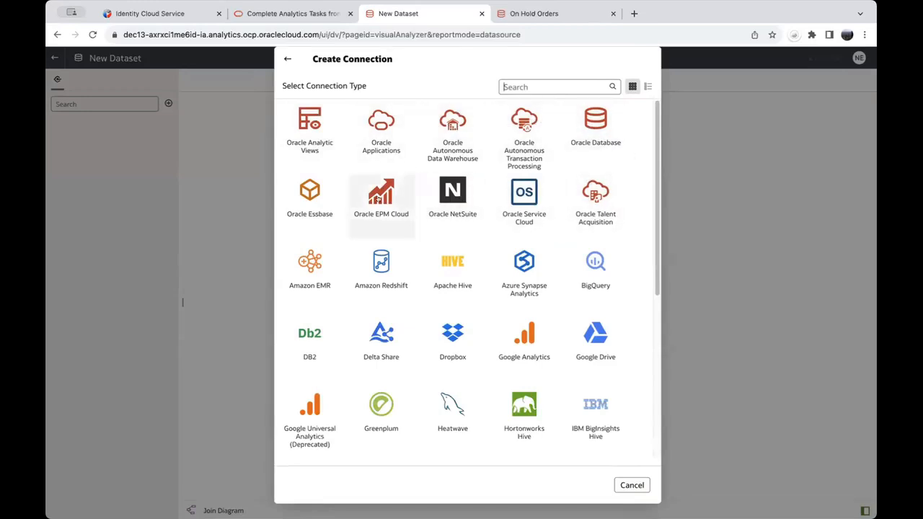
{"action": "scroll", "coordinate": [655, 171], "scroll_direction": "down", "scroll_amount": 3}
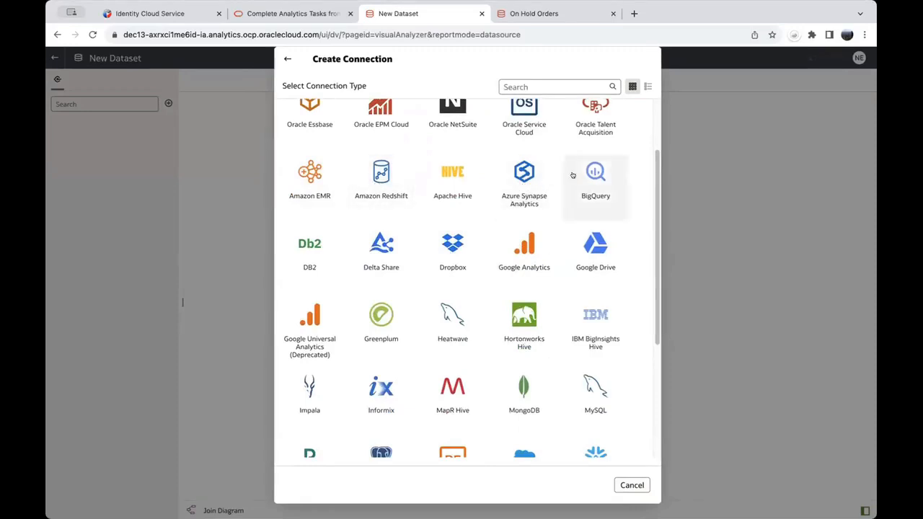
{"action": "scroll", "coordinate": [654, 166], "scroll_direction": "down", "scroll_amount": 3}
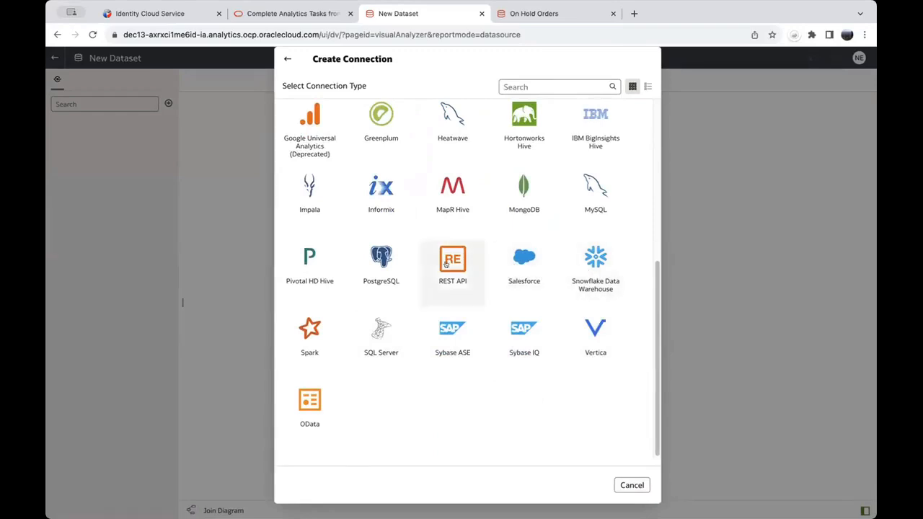
{"action": "scroll", "coordinate": [647, 401], "scroll_direction": "up", "scroll_amount": 5}
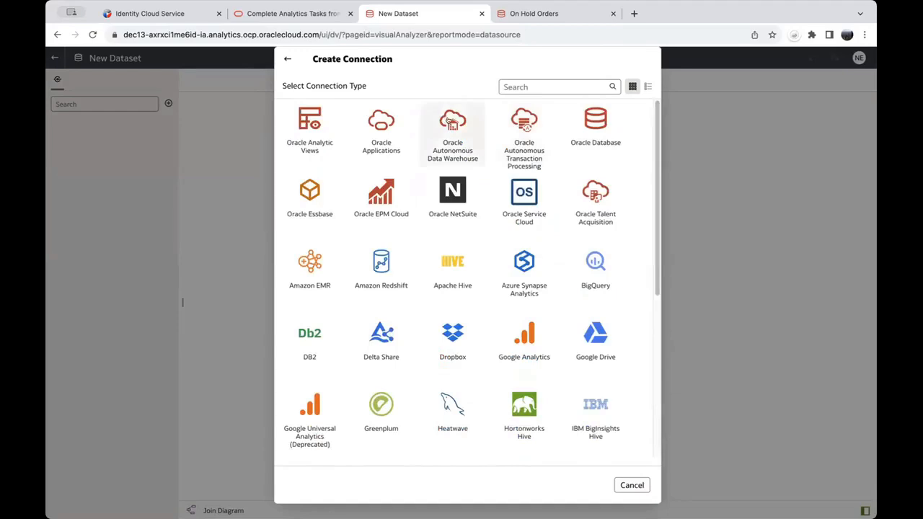
Step: Save an Oracle Autonomous Data Warehouse connection named 'New Co' using the ocw2023_medium service
{"action": "left_click", "coordinate": [450, 122]}
{"action": "left_click", "coordinate": [386, 184]}
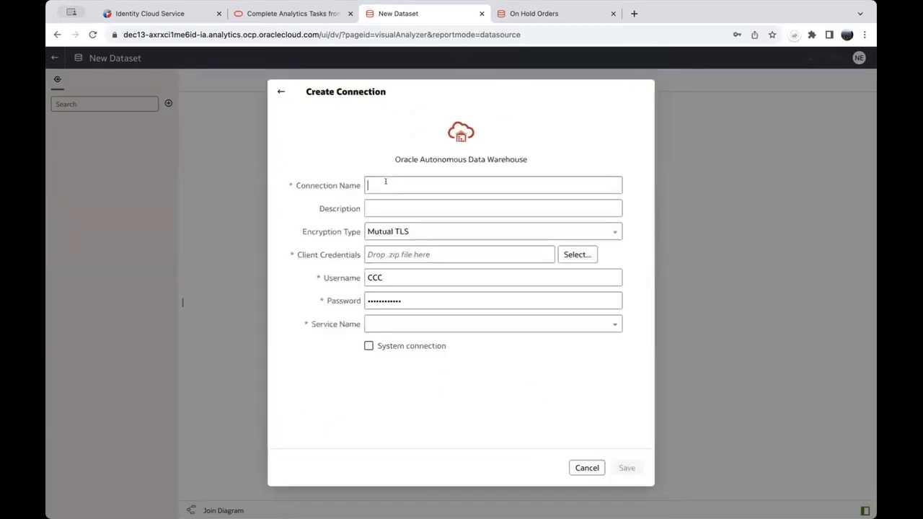
{"action": "type", "text": "New Co"}
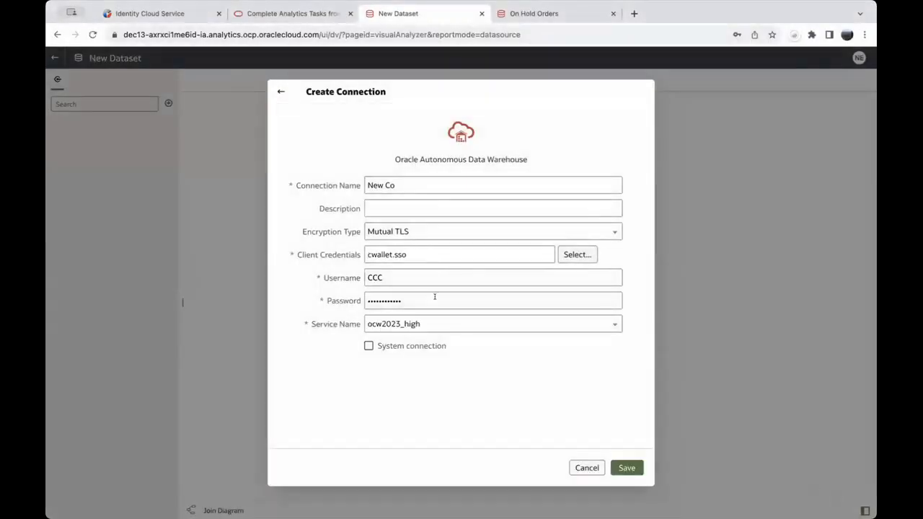
{"action": "left_click", "coordinate": [428, 324]}
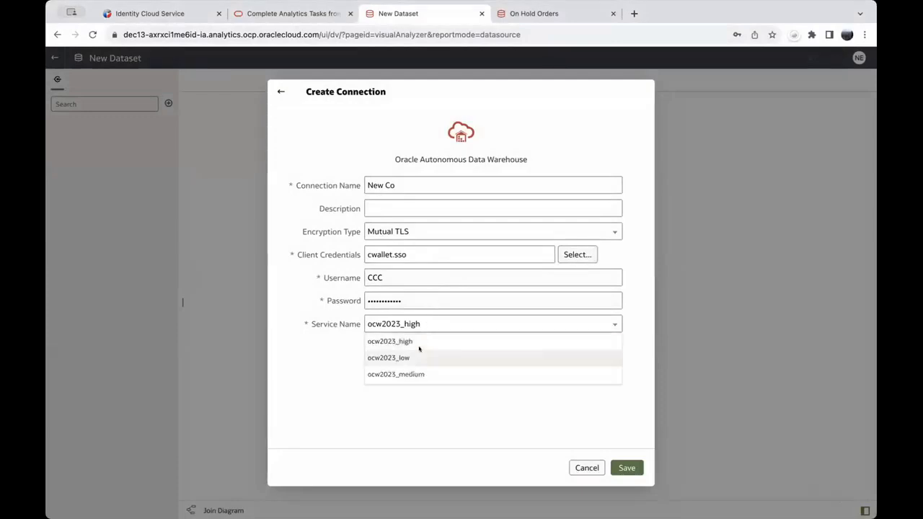
{"action": "left_click", "coordinate": [416, 374]}
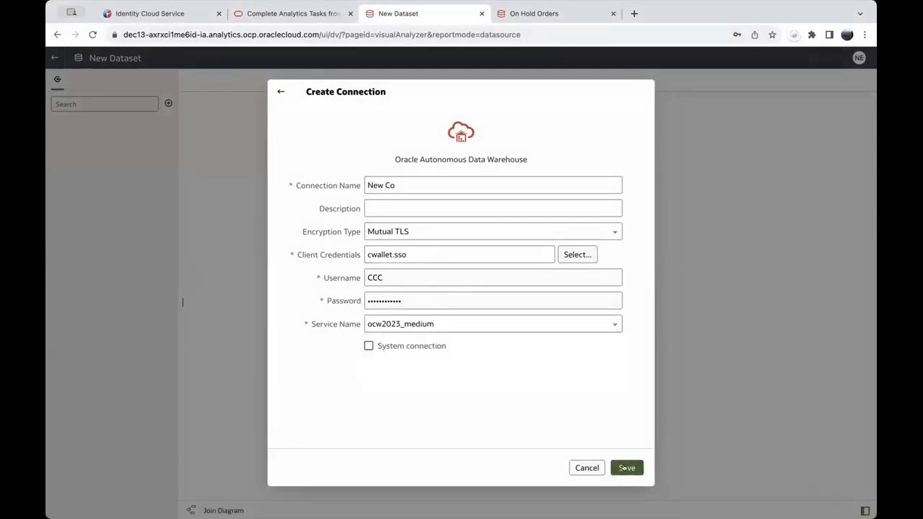
{"action": "left_click", "coordinate": [624, 468]}
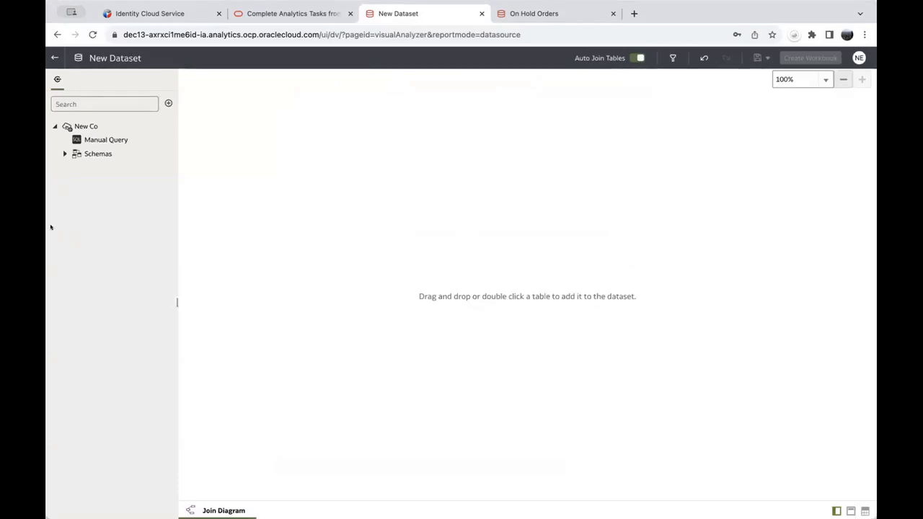
Step: Expand Schemas and CCC, then place NEW_CO_SALES_REP_ALL_PROD on the dataset diagram, resizing the source list
{"action": "left_click", "coordinate": [62, 152]}
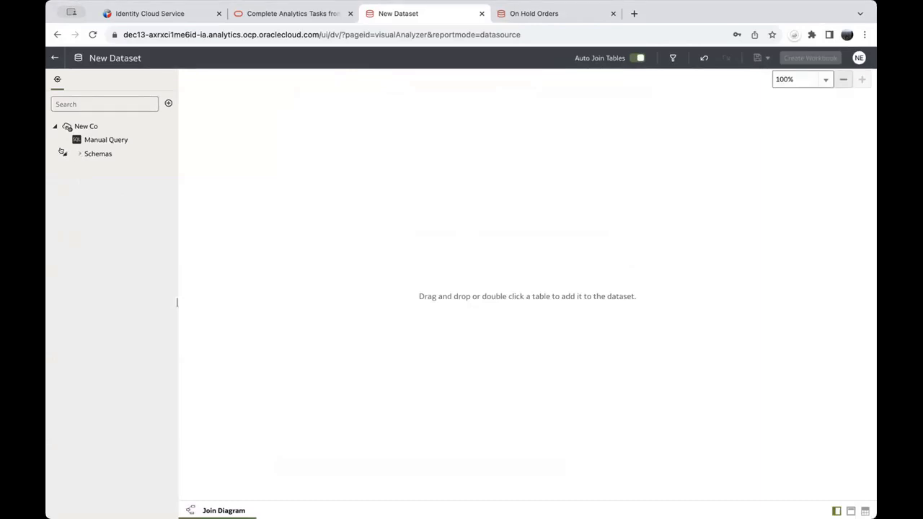
{"action": "left_click_drag", "start_coordinate": [173, 145], "coordinate": [184, 141]}
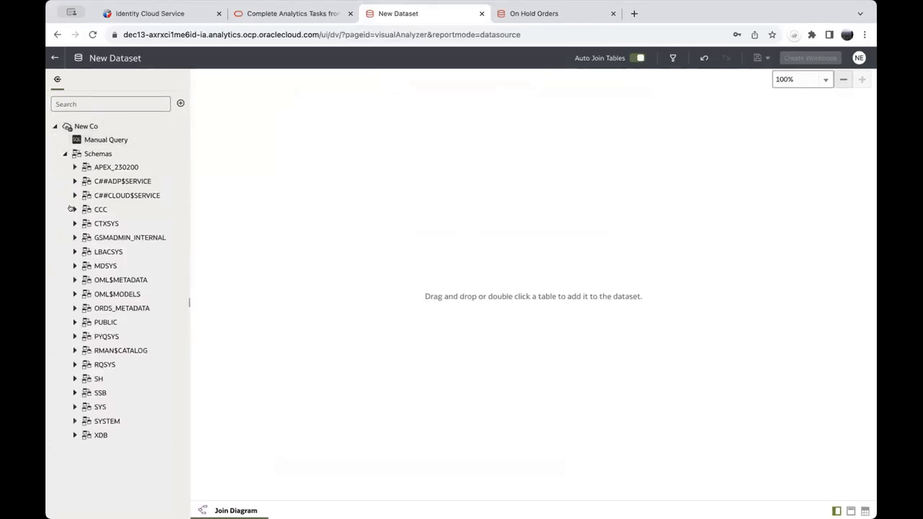
{"action": "left_click", "coordinate": [72, 209]}
{"action": "left_click_drag", "start_coordinate": [175, 145], "coordinate": [303, 253]}
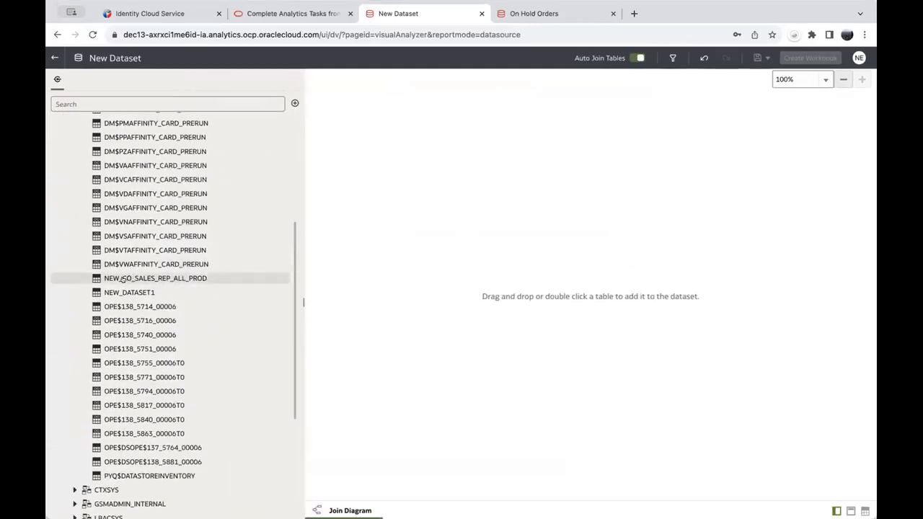
{"action": "left_click", "coordinate": [116, 278]}
{"action": "left_click_drag", "start_coordinate": [94, 274], "coordinate": [463, 257]}
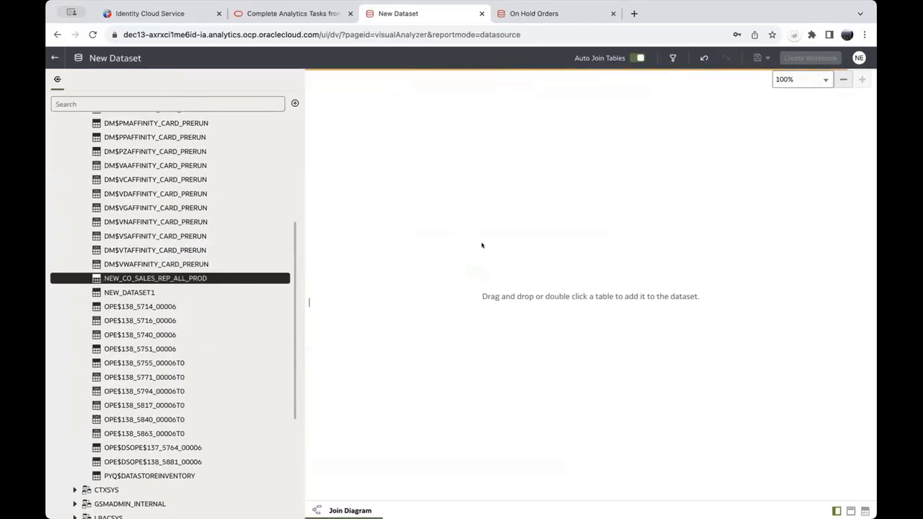
{"action": "left_click_drag", "start_coordinate": [304, 192], "coordinate": [118, 191]}
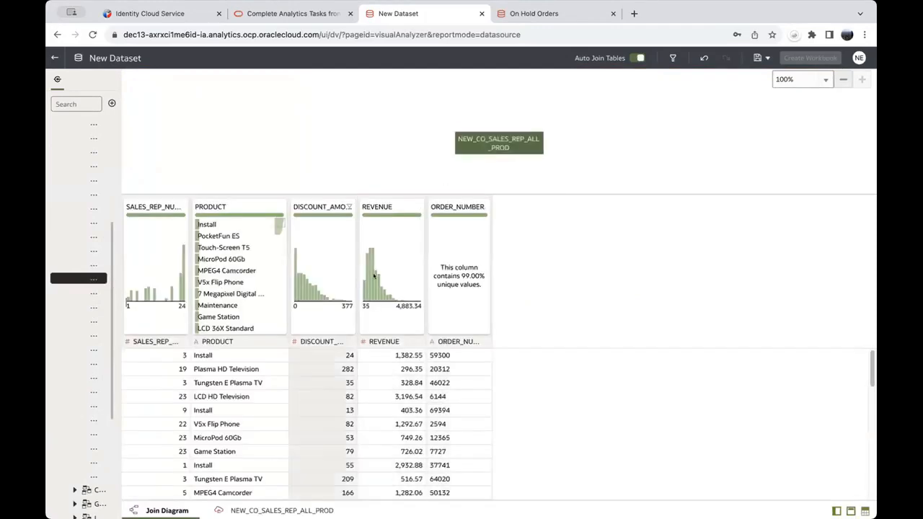
Step: Inspect NEW_CO_SALES_REP_ALL_PROD's columns, return to the Join Diagram, and show the add-data options
{"action": "left_click", "coordinate": [256, 510]}
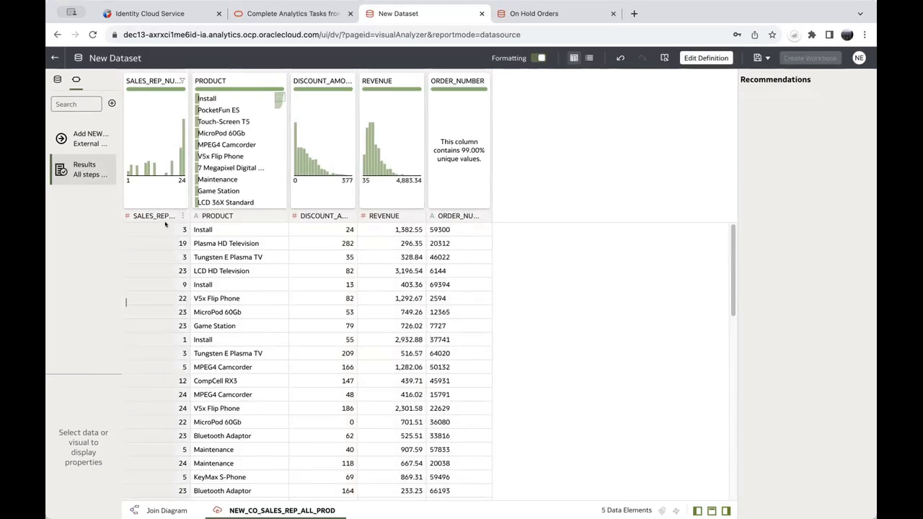
{"action": "left_click", "coordinate": [163, 510]}
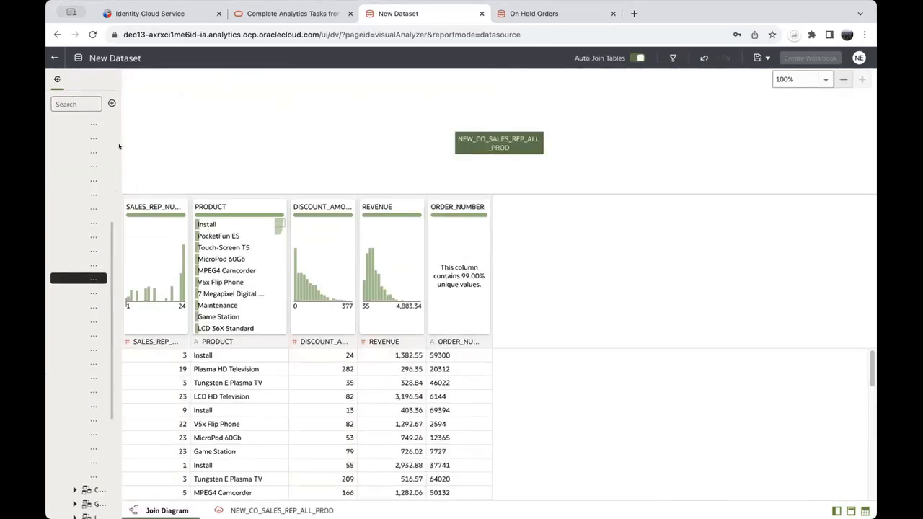
{"action": "left_click_drag", "start_coordinate": [119, 137], "coordinate": [167, 137]}
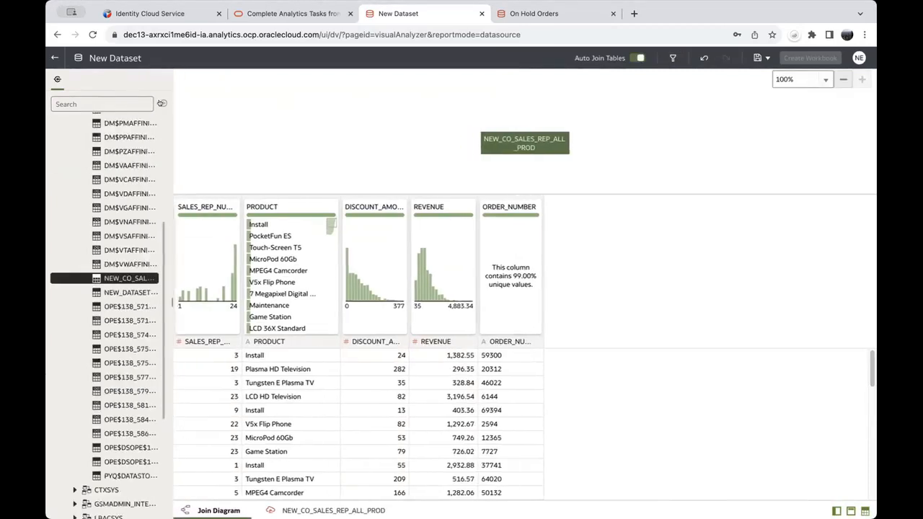
{"action": "left_click", "coordinate": [162, 103]}
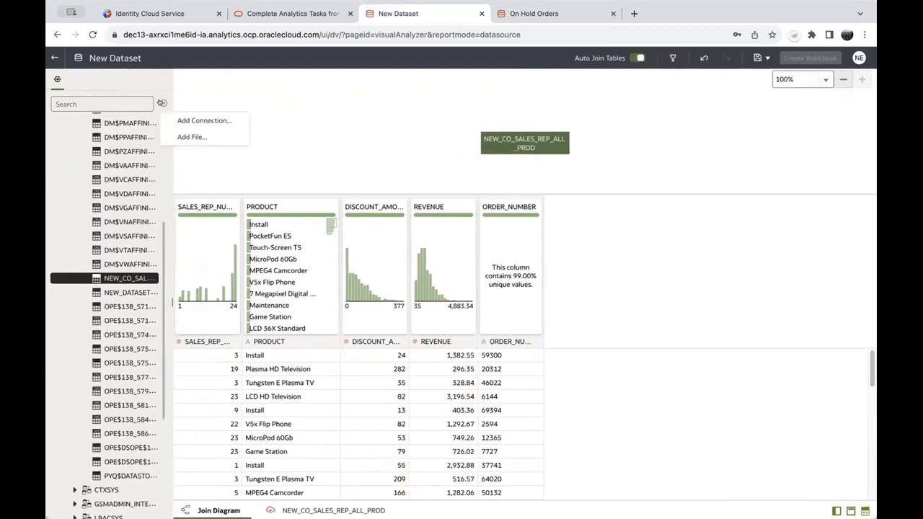
Step: Upload New Company Employee Roster.xlsx into the dataset and preview its roster table
{"action": "left_click", "coordinate": [189, 136]}
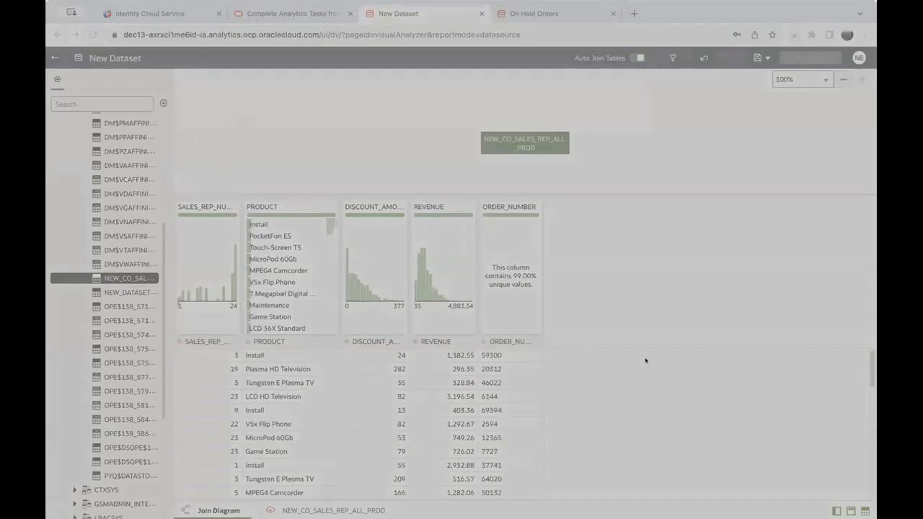
{"action": "left_click", "coordinate": [848, 499]}
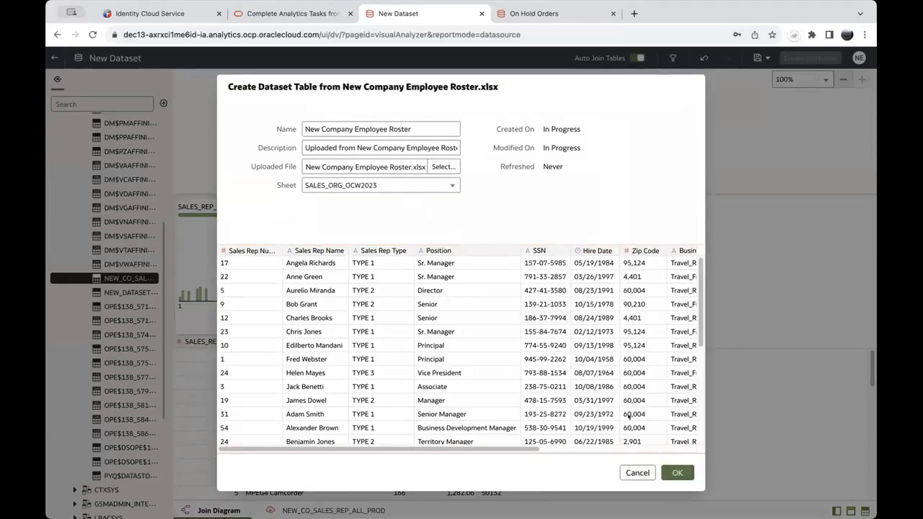
{"action": "left_click", "coordinate": [676, 472]}
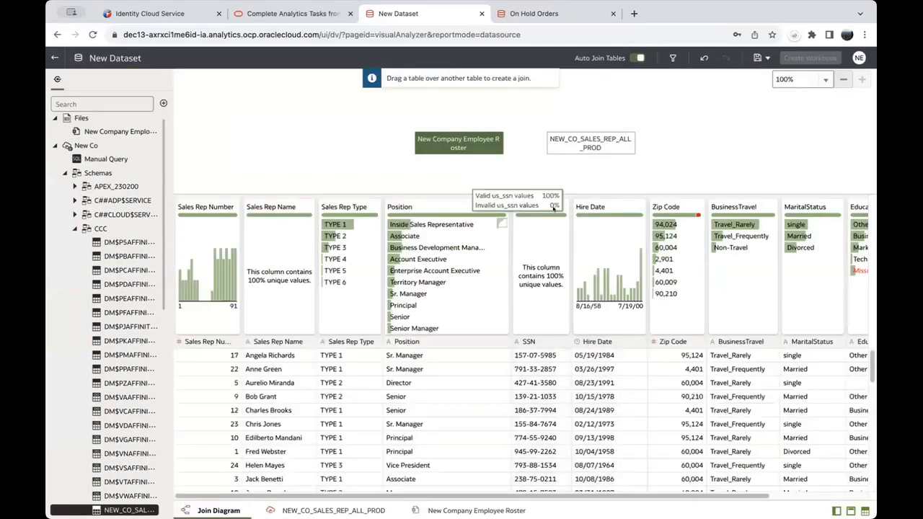
{"action": "left_click", "coordinate": [454, 510]}
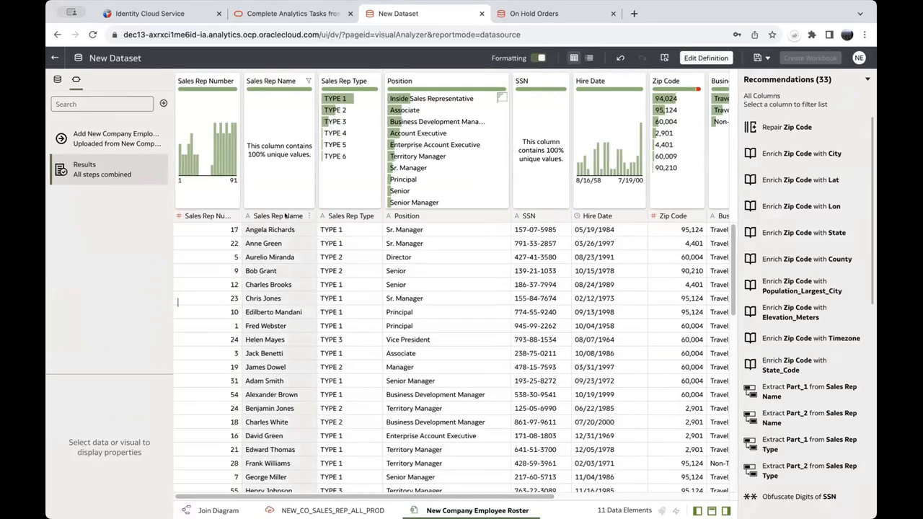
Step: Delete the roster's SSN column using the Delete SSN recommendation
{"action": "left_click_drag", "start_coordinate": [465, 498], "coordinate": [574, 496]}
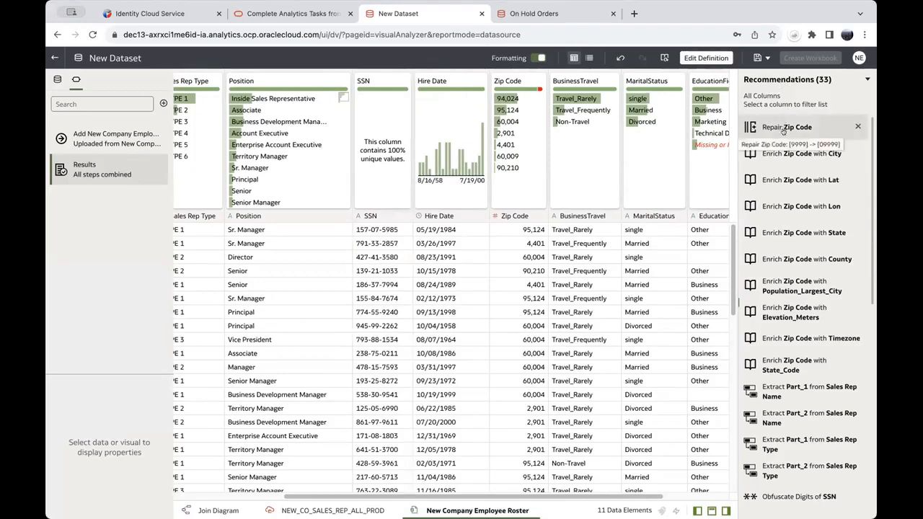
{"action": "left_click", "coordinate": [370, 216]}
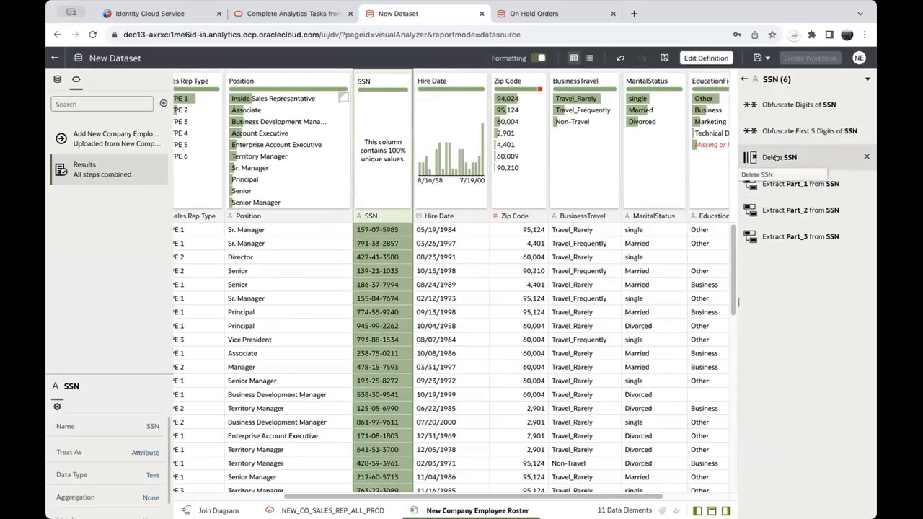
{"action": "left_click", "coordinate": [776, 157]}
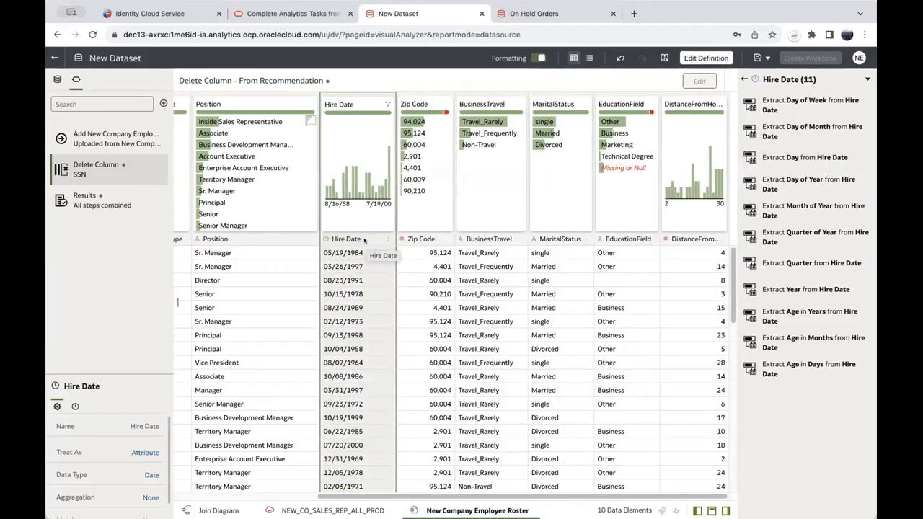
Step: Add a Hire Date Age in Years column and repair Zip Codes to five digits (e.g. 04401)
{"action": "left_click", "coordinate": [364, 238]}
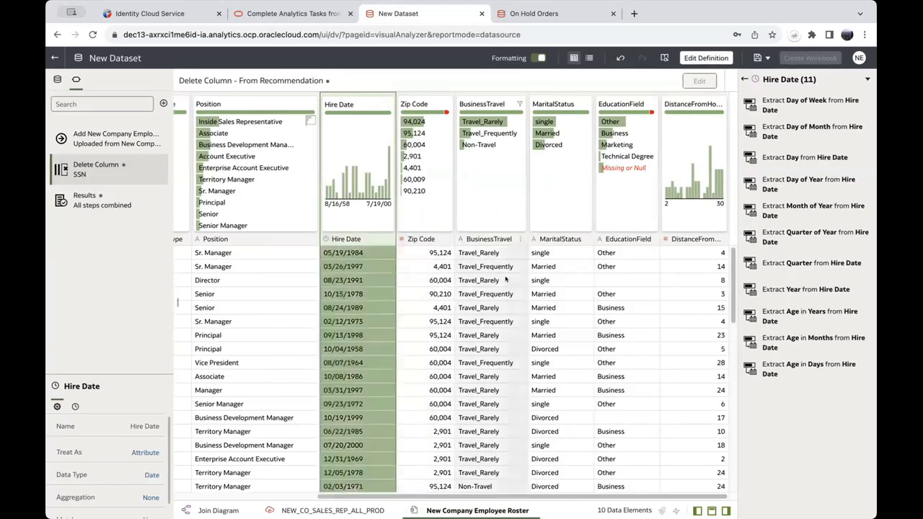
{"action": "left_click", "coordinate": [809, 312]}
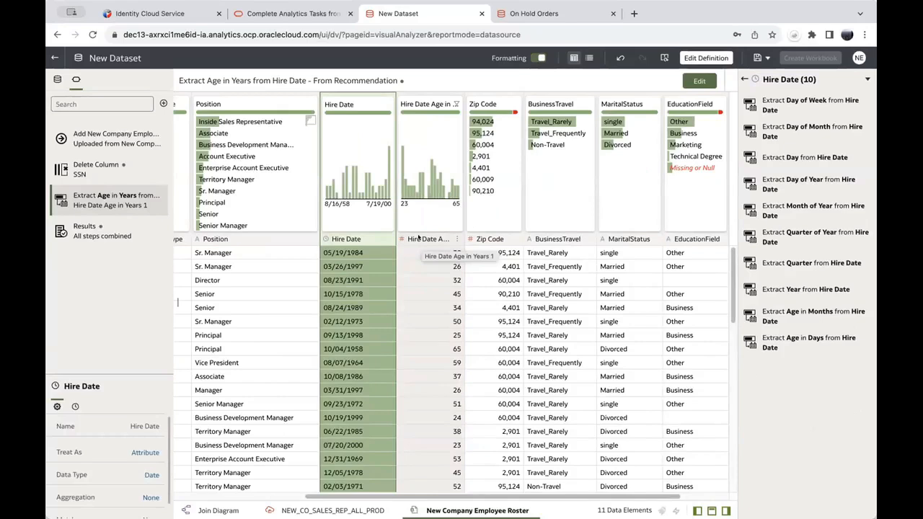
{"action": "left_click", "coordinate": [418, 239]}
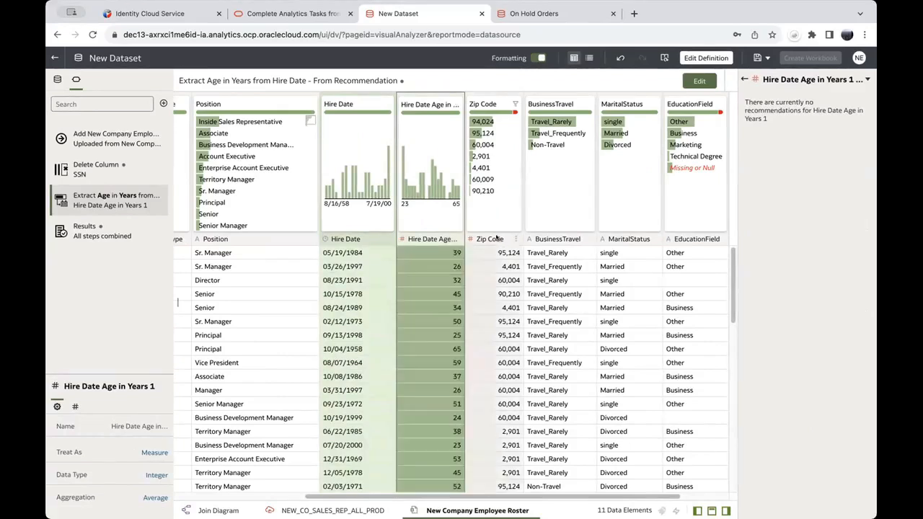
{"action": "left_click", "coordinate": [497, 239]}
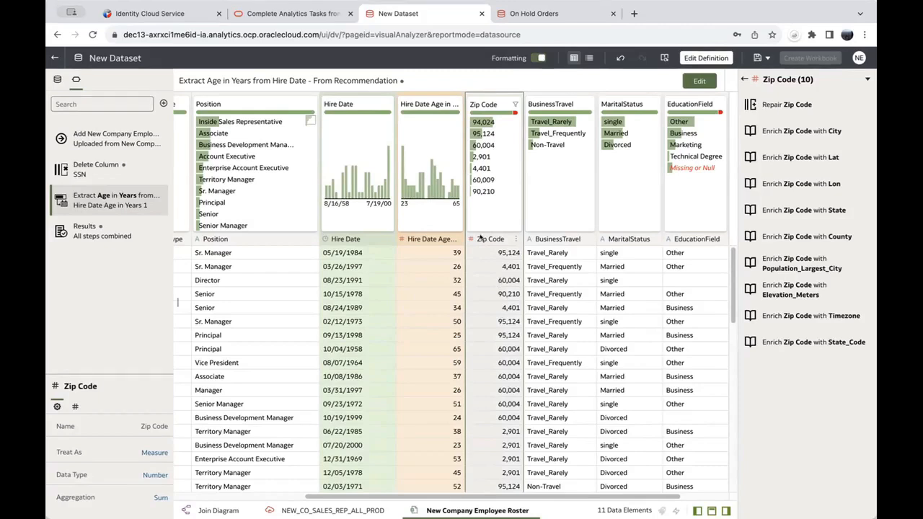
{"action": "left_click", "coordinate": [774, 105]}
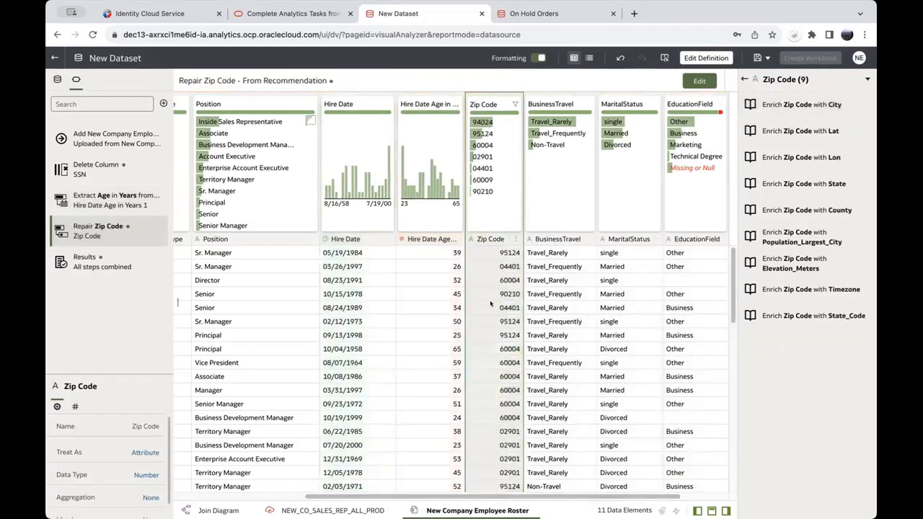
Step: Enrich Zip Code with Zip Code_City and Zip Code_State columns, such as Bangor and Maine
{"action": "left_click", "coordinate": [811, 104]}
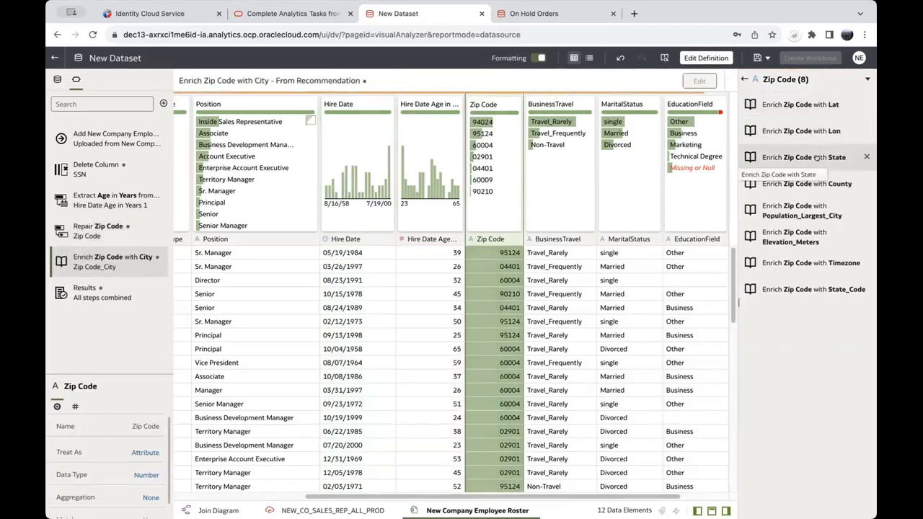
{"action": "left_click", "coordinate": [816, 158]}
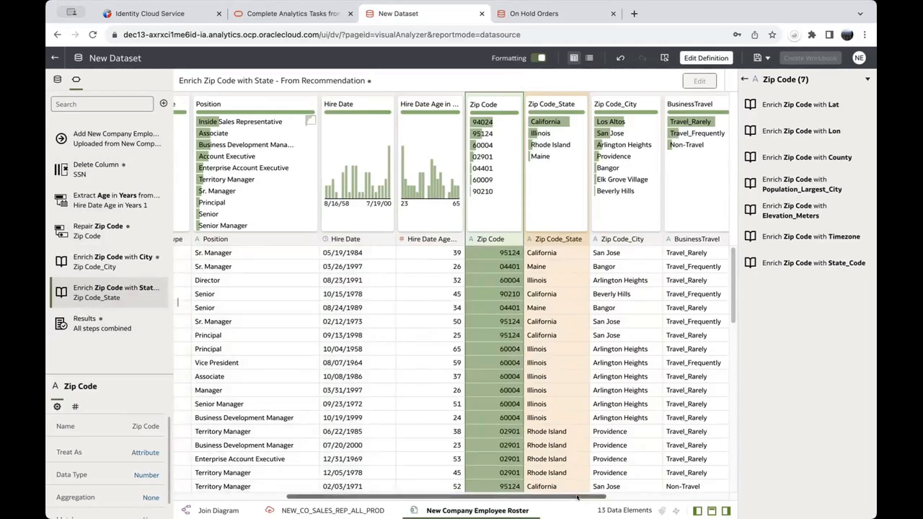
{"action": "left_click_drag", "start_coordinate": [577, 497], "coordinate": [730, 491]}
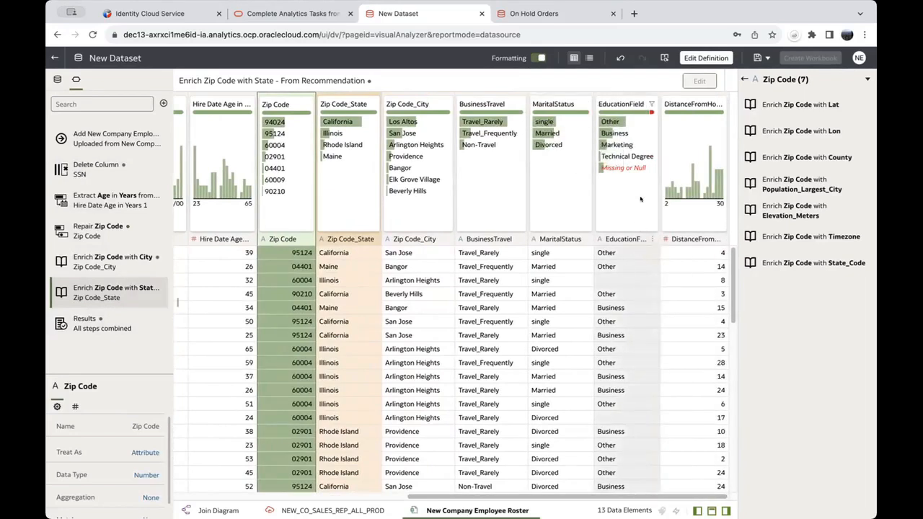
Step: Replace EducationField's Missing or Null values with Other
{"action": "mouse_move", "coordinate": [649, 110]}
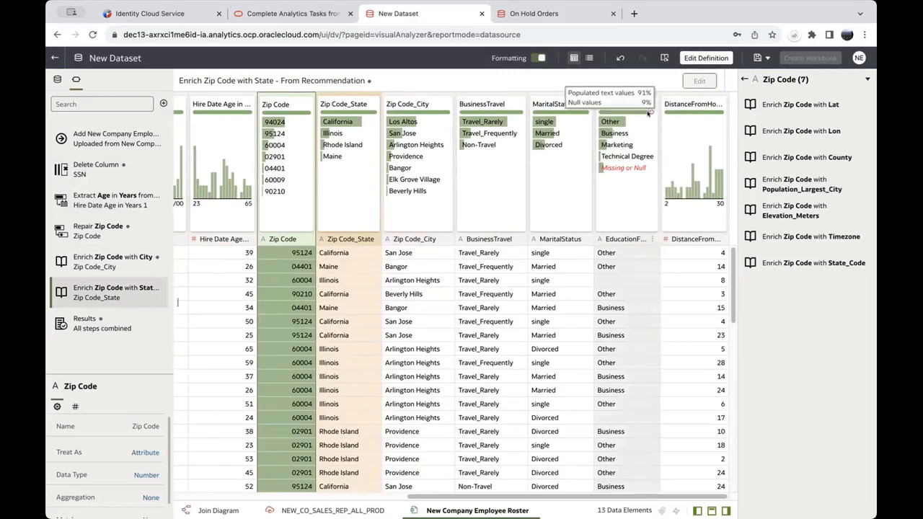
{"action": "mouse_move", "coordinate": [609, 167]}
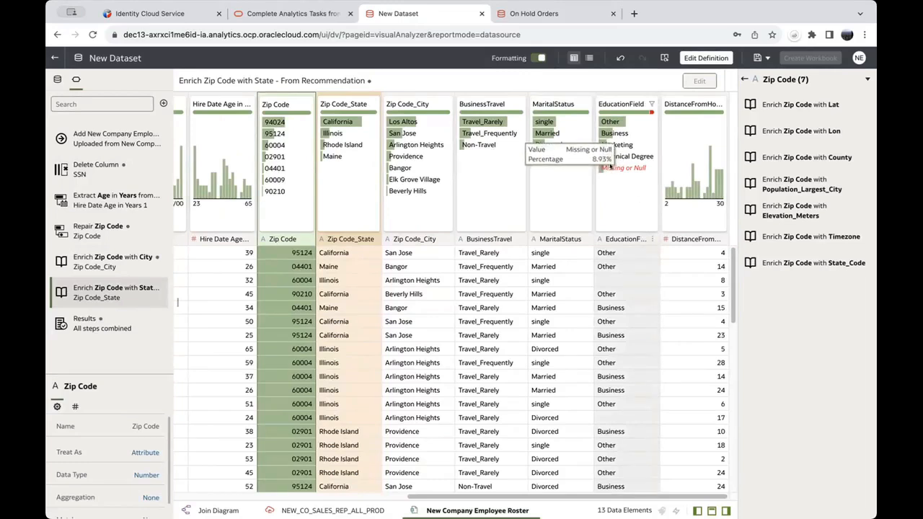
{"action": "left_click", "coordinate": [607, 165]}
{"action": "type", "text": "Other"}
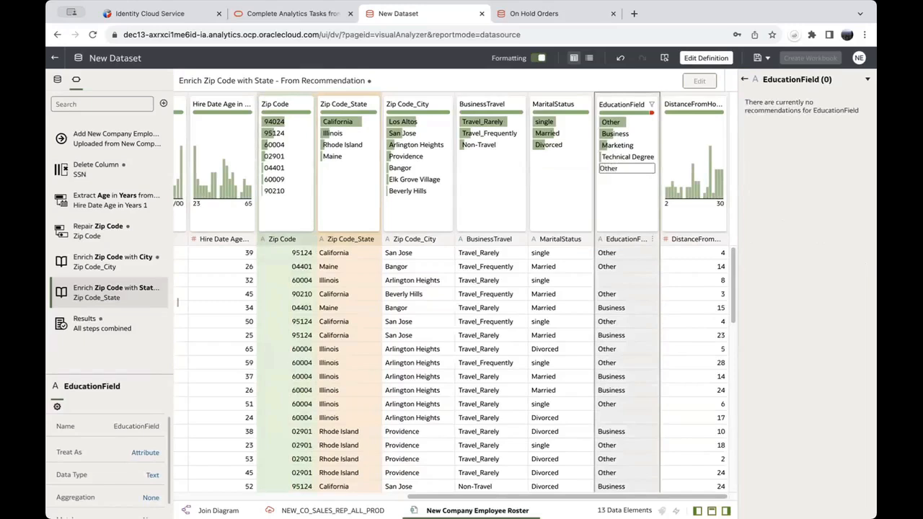
{"action": "key", "text": "Return"}
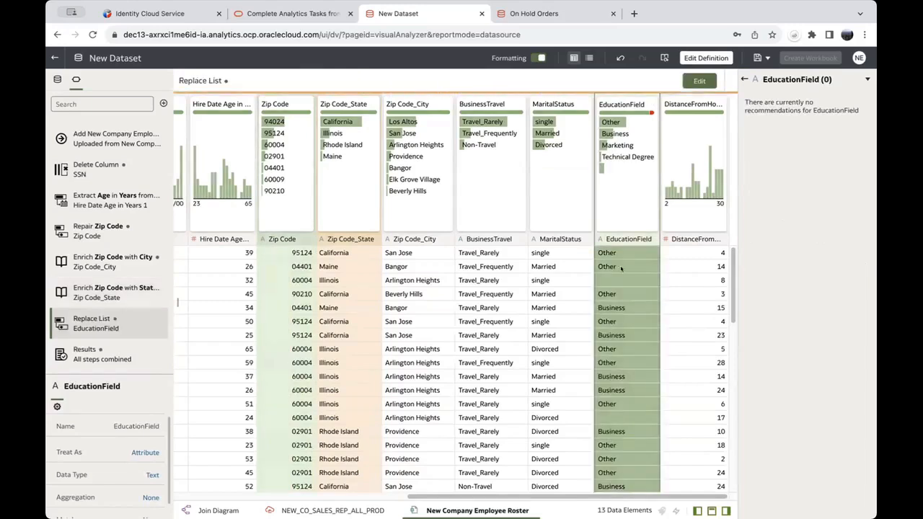
Step: Bin DistanceFromHome into 5 ranges, from <= 7 to > 22, as a new column
{"action": "left_click", "coordinate": [702, 239]}
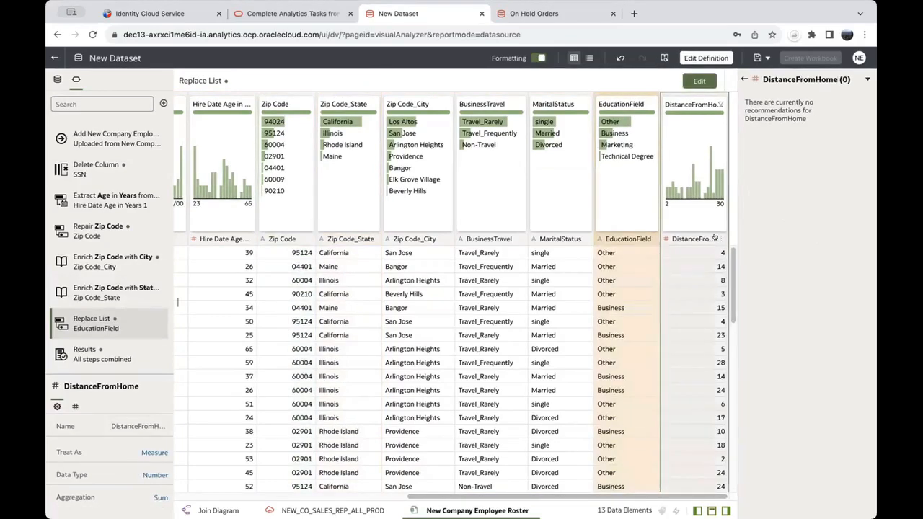
{"action": "left_click", "coordinate": [715, 239]}
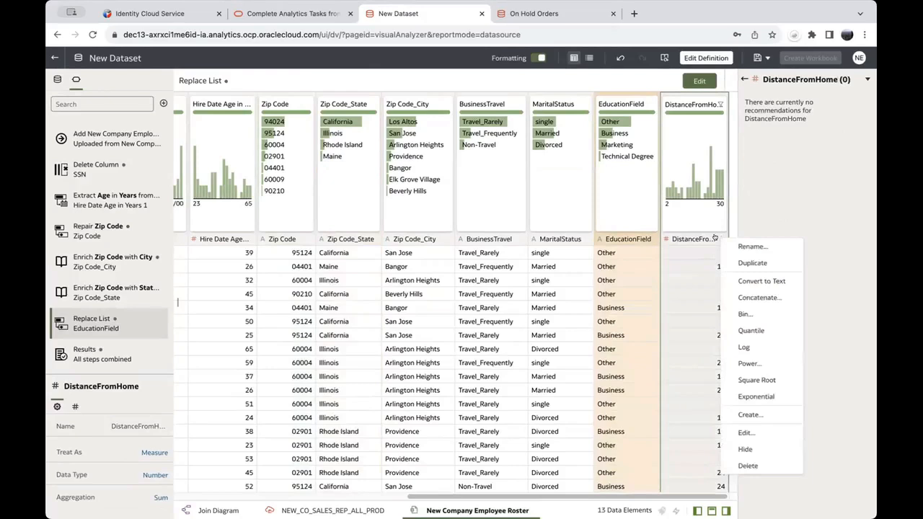
{"action": "left_click", "coordinate": [743, 314]}
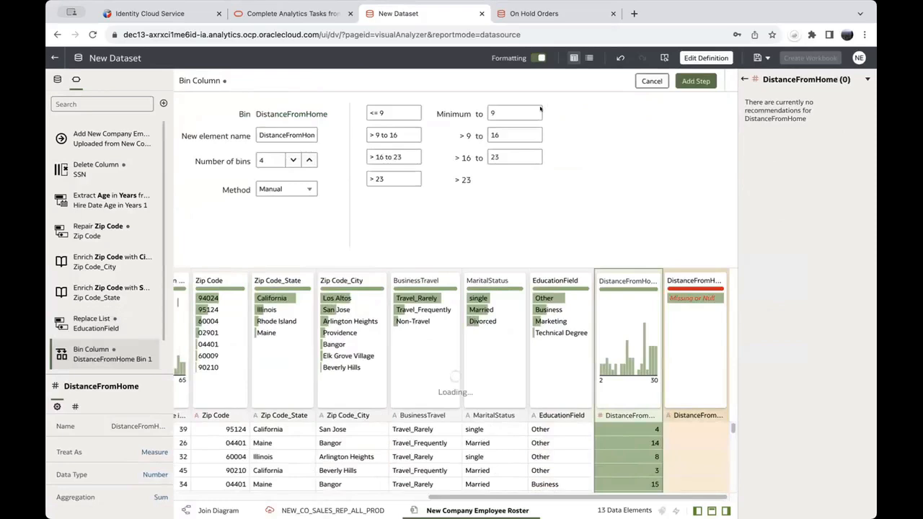
{"action": "left_click", "coordinate": [309, 160]}
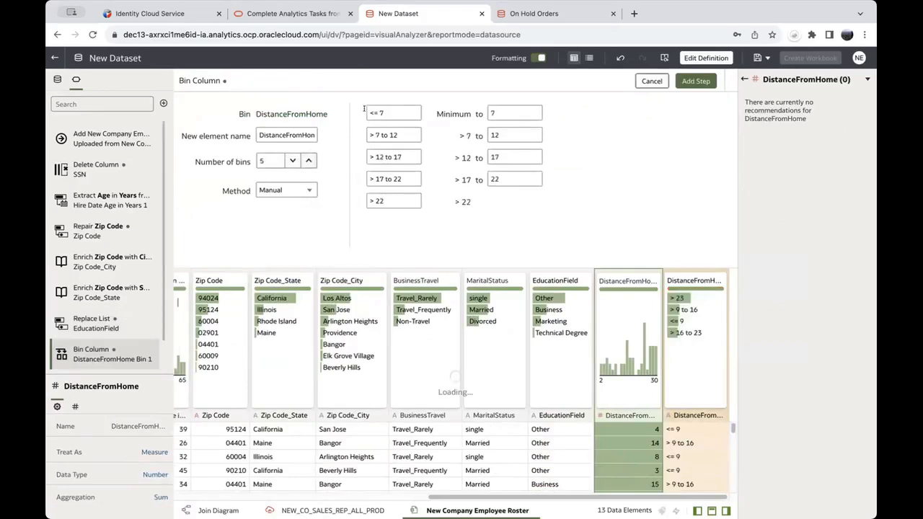
{"action": "left_click", "coordinate": [697, 80]}
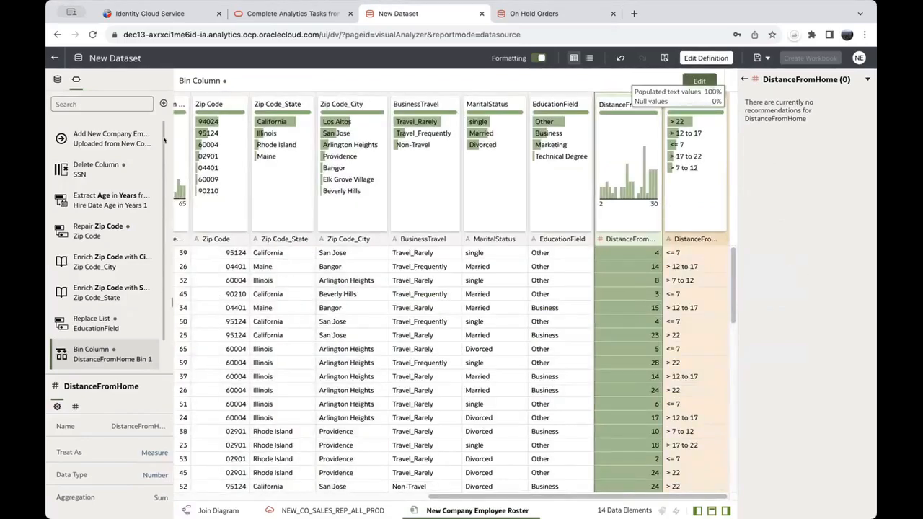
{"action": "mouse_move", "coordinate": [119, 167]}
{"action": "scroll", "coordinate": [108, 217], "scroll_direction": "down", "scroll_amount": 1}
{"action": "mouse_move", "coordinate": [109, 303]}
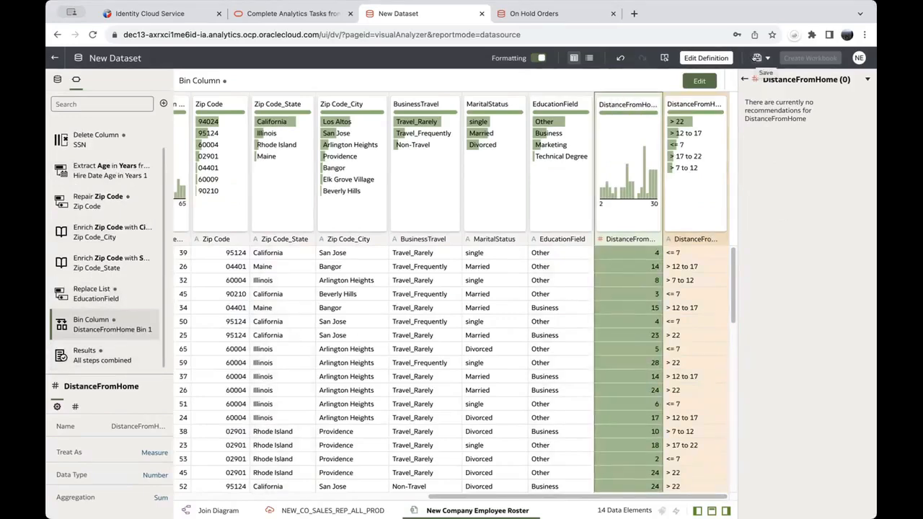
{"action": "left_click", "coordinate": [756, 59]}
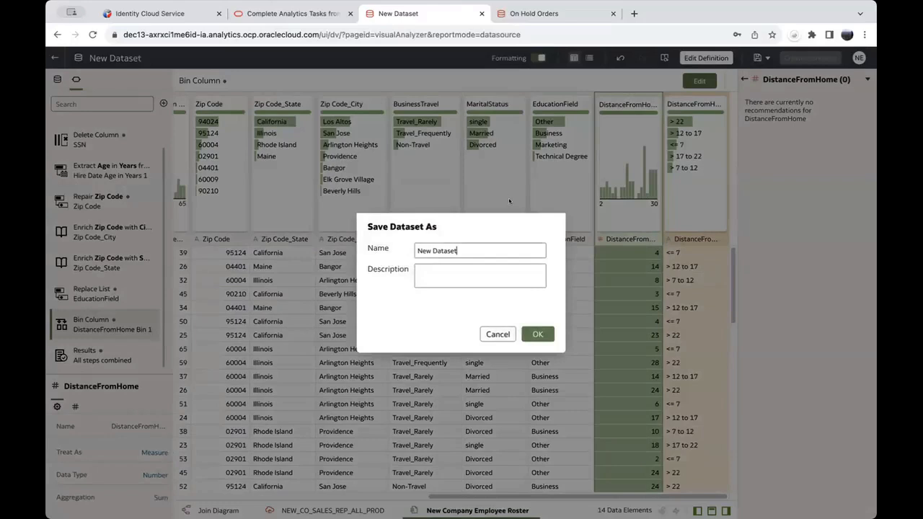
{"action": "left_click_drag", "start_coordinate": [490, 251], "coordinate": [384, 245]}
{"action": "type", "text": "Empl"}
{"action": "key", "text": "BackSpace"}
{"action": "key", "text": "BackSpace"}
{"action": "key", "text": "BackSpace"}
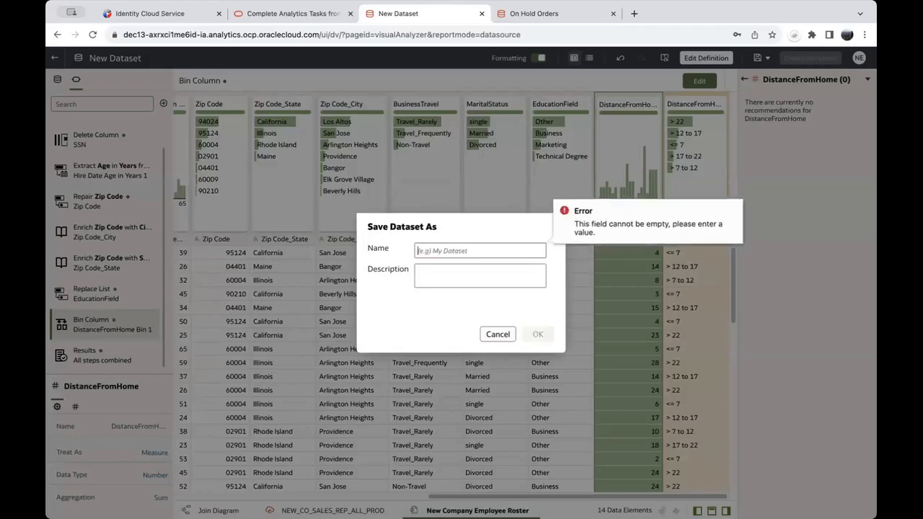
{"action": "type", "text": "Employee Roster"}
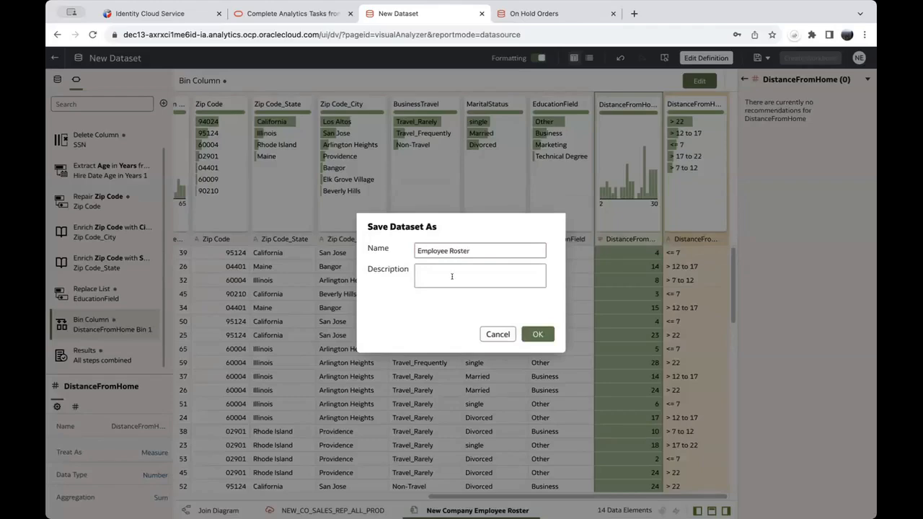
{"action": "left_click", "coordinate": [533, 334]}
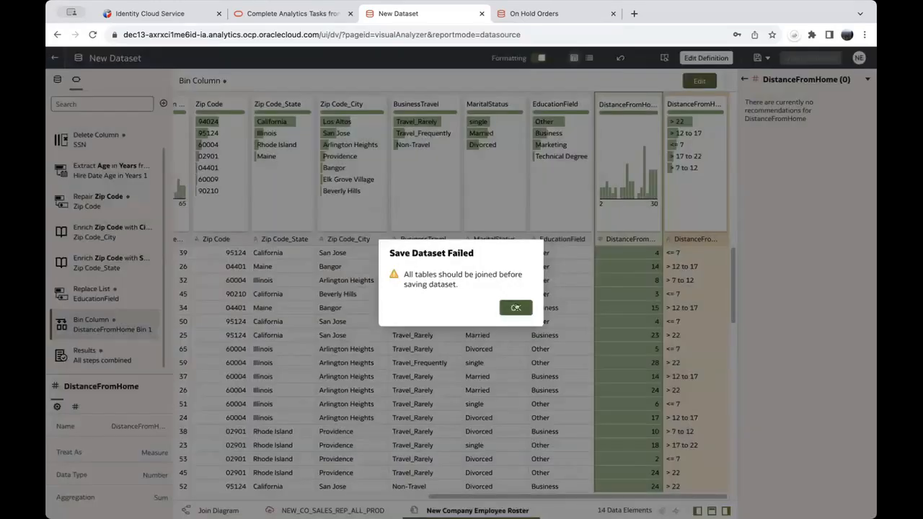
{"action": "left_click", "coordinate": [517, 308]}
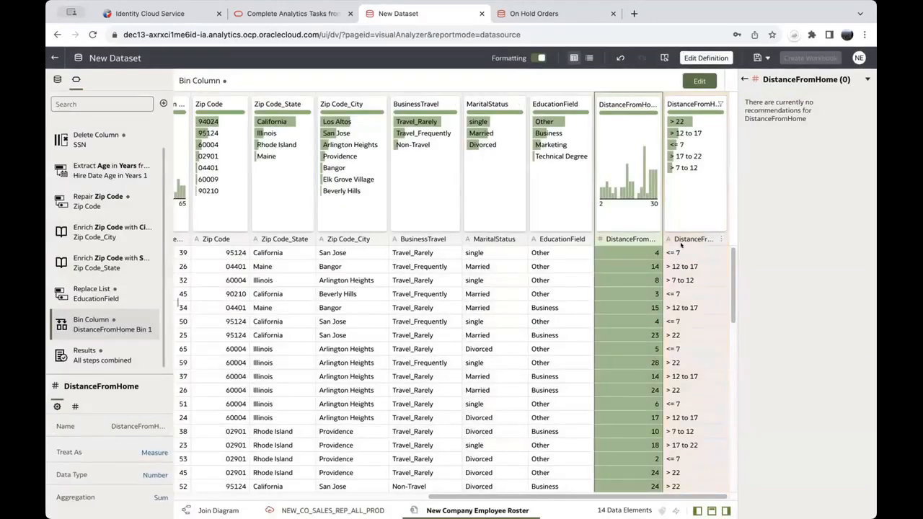
Step: Inner-join the roster to NEW_CO_SALES_REP_ALL_PROD on SALES_REP_NUMBER = Sales Rep Number as attributes
{"action": "left_click", "coordinate": [213, 510]}
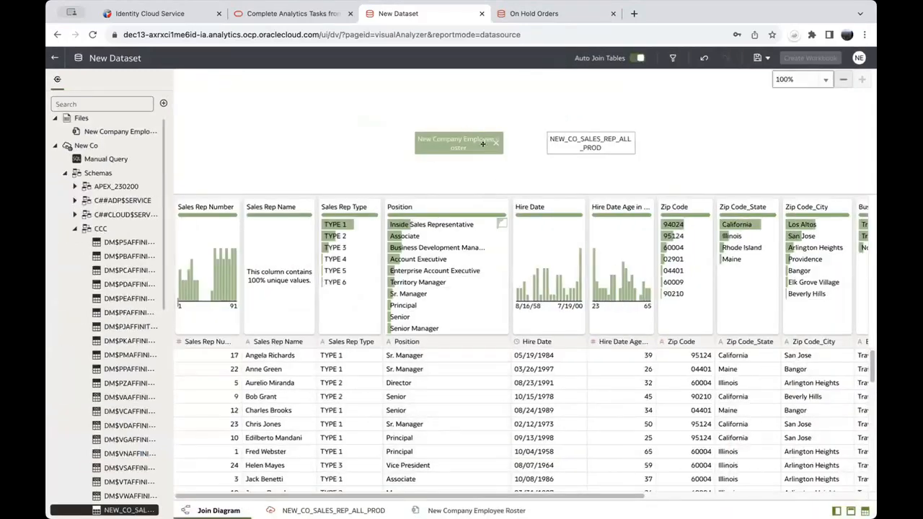
{"action": "left_click_drag", "start_coordinate": [531, 138], "coordinate": [553, 139]}
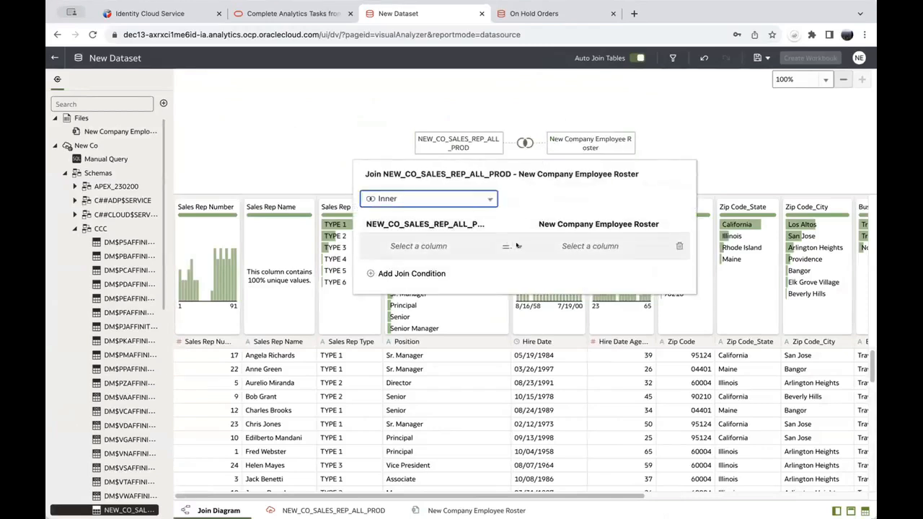
{"action": "left_click", "coordinate": [489, 199]}
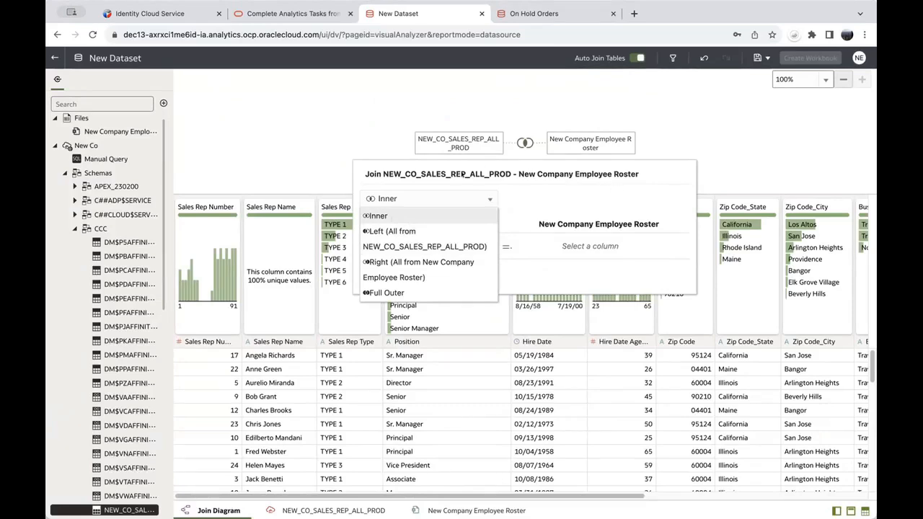
{"action": "left_click", "coordinate": [384, 214]}
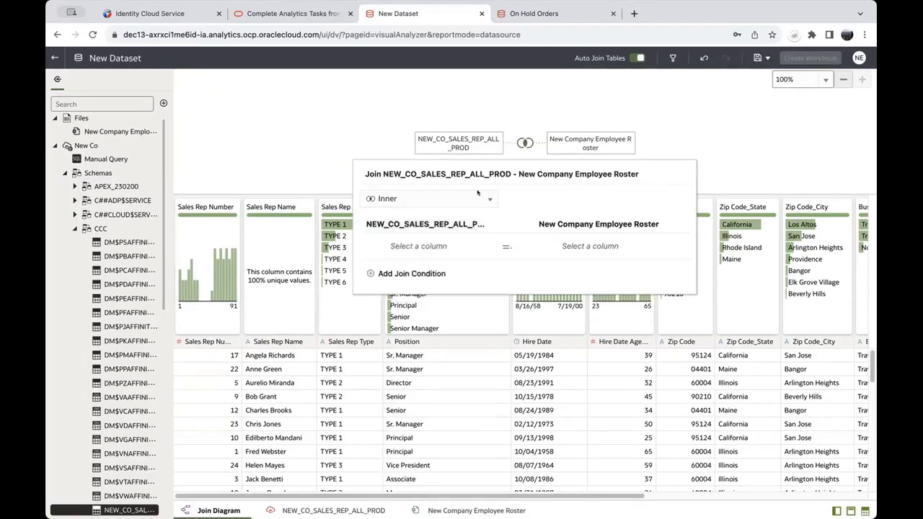
{"action": "left_click", "coordinate": [478, 246]}
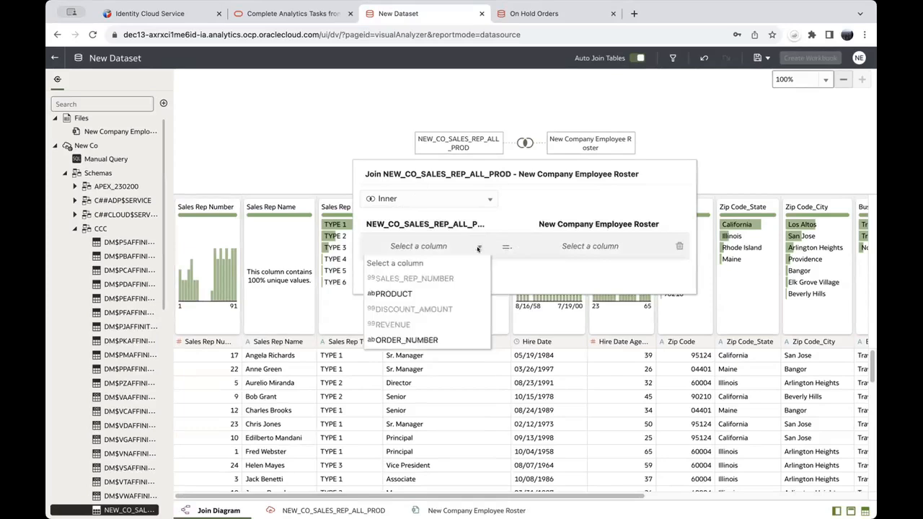
{"action": "left_click", "coordinate": [428, 278]}
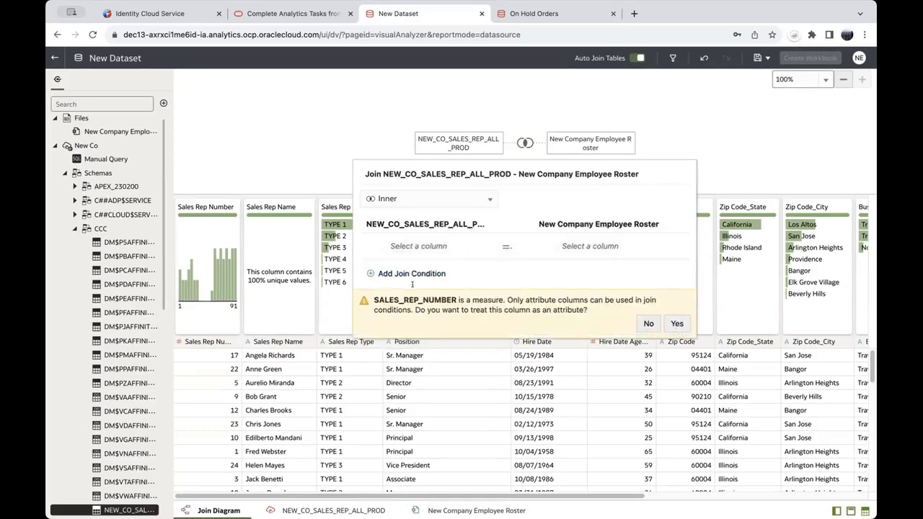
{"action": "left_click", "coordinate": [674, 324]}
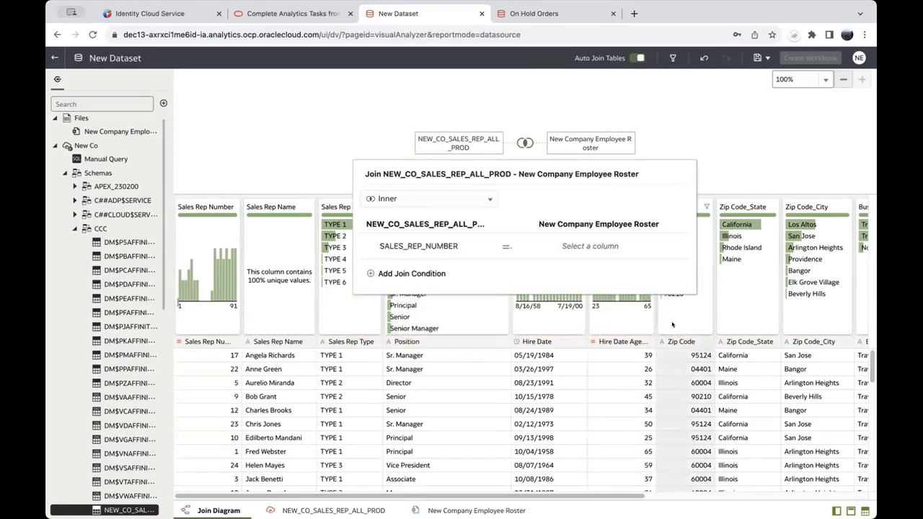
{"action": "left_click", "coordinate": [648, 245]}
{"action": "left_click", "coordinate": [593, 282]}
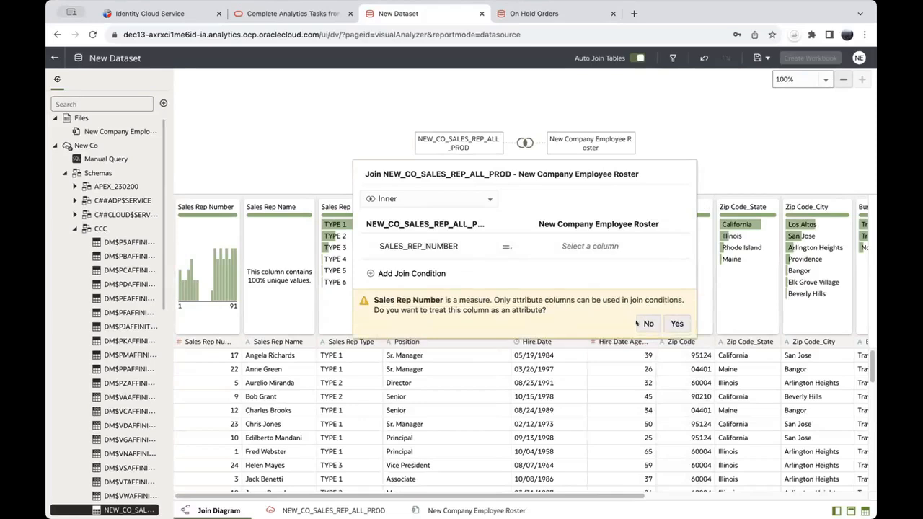
{"action": "left_click", "coordinate": [676, 324]}
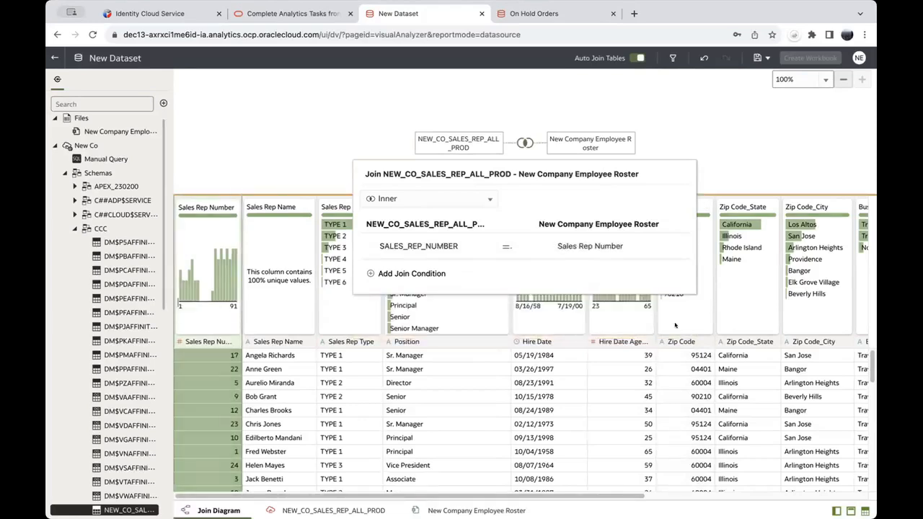
{"action": "left_click", "coordinate": [739, 143]}
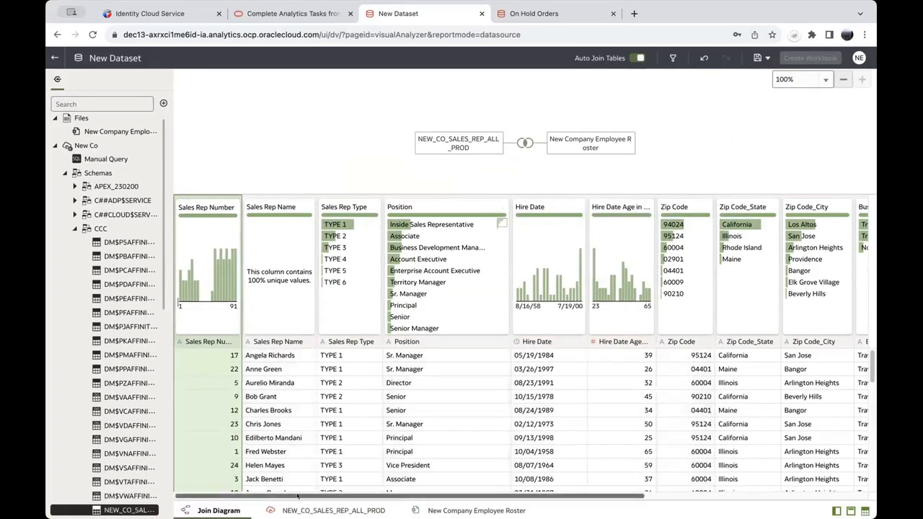
Step: Save the joined dataset with the name 'New Co Discounts' in the Save Dataset As dialog
{"action": "left_click_drag", "start_coordinate": [298, 496], "coordinate": [519, 496]}
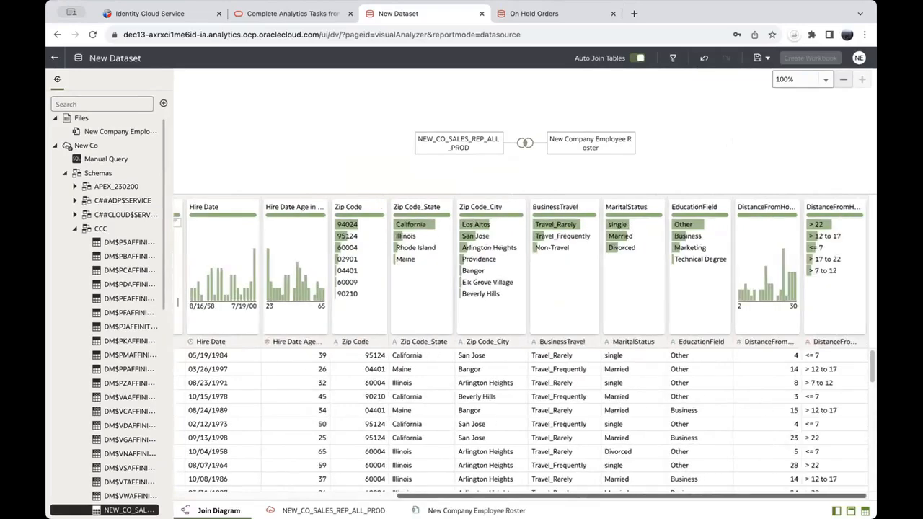
{"action": "left_click", "coordinate": [214, 497]}
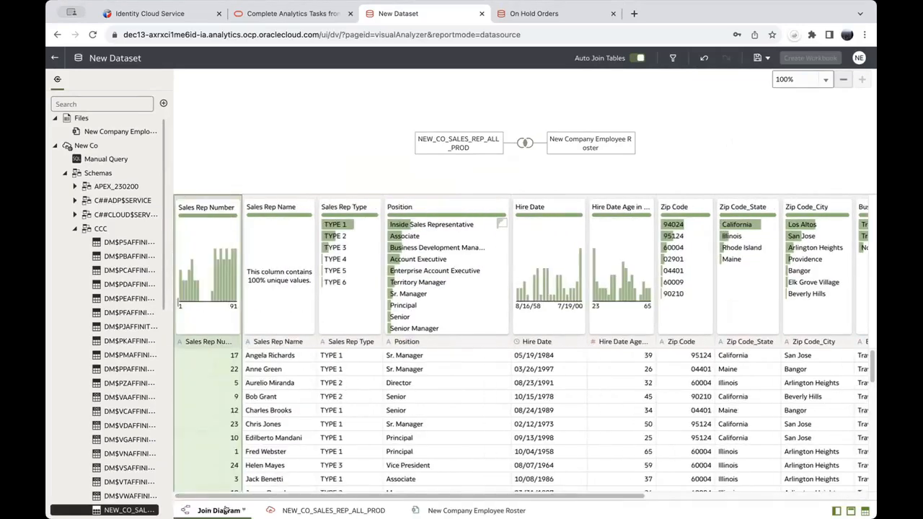
{"action": "left_click", "coordinate": [757, 57]}
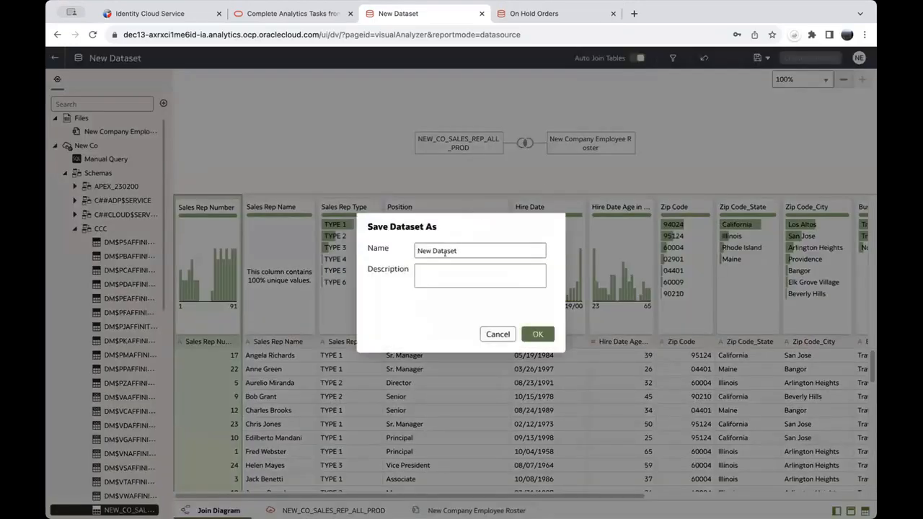
{"action": "left_click_drag", "start_coordinate": [457, 250], "coordinate": [375, 246]}
{"action": "type", "text": "New"}
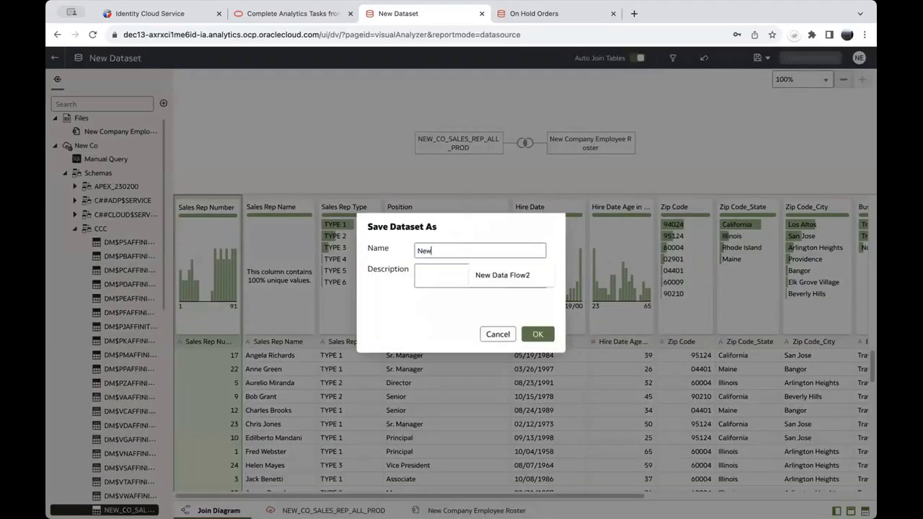
{"action": "type", "text": " Co Discounts"}
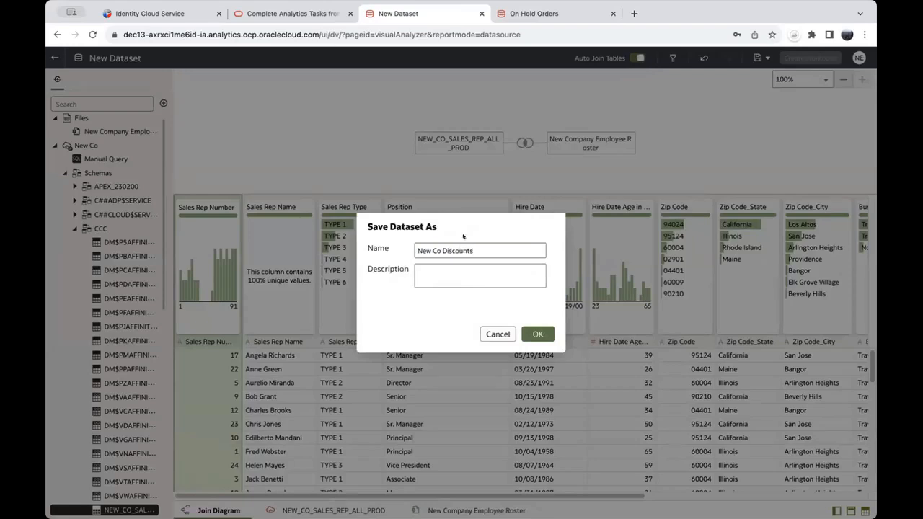
{"action": "left_click", "coordinate": [537, 334]}
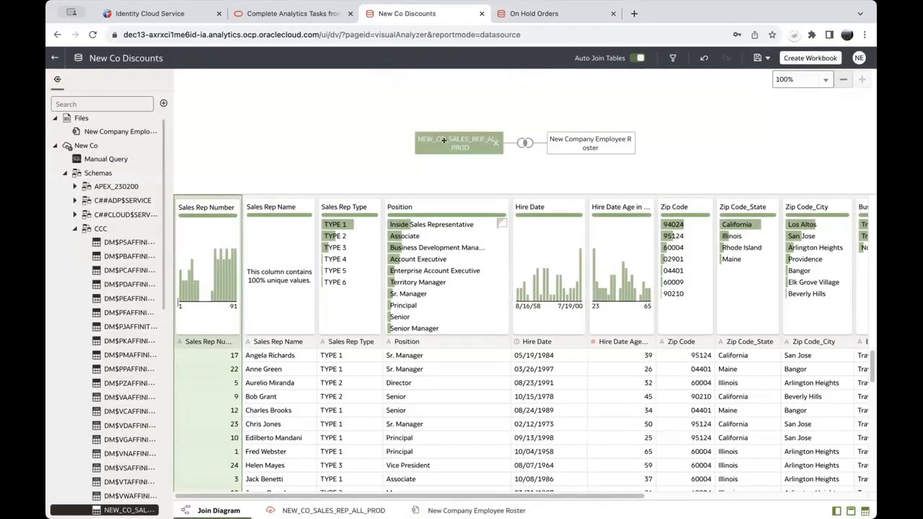
Step: Build a DISCOUNT_AMOUNT by Sales Rep Name bar chart in a new workbook, then discard it
{"action": "left_click", "coordinate": [798, 56]}
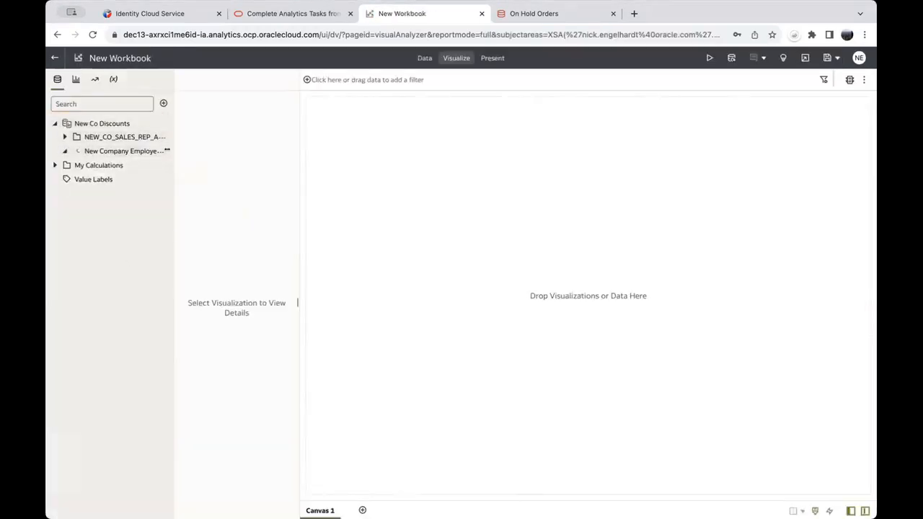
{"action": "left_click", "coordinate": [62, 150]}
{"action": "left_click_drag", "start_coordinate": [172, 154], "coordinate": [230, 170]}
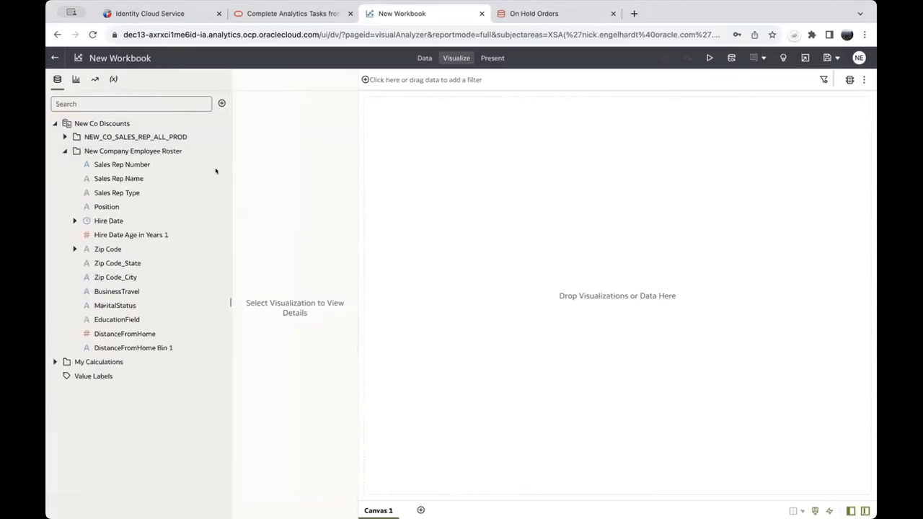
{"action": "left_click", "coordinate": [105, 177]}
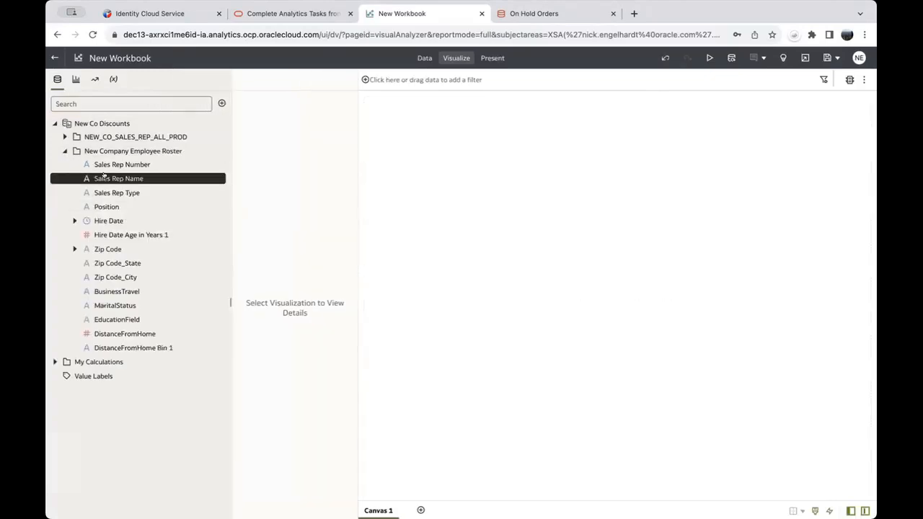
{"action": "left_click", "coordinate": [65, 136]}
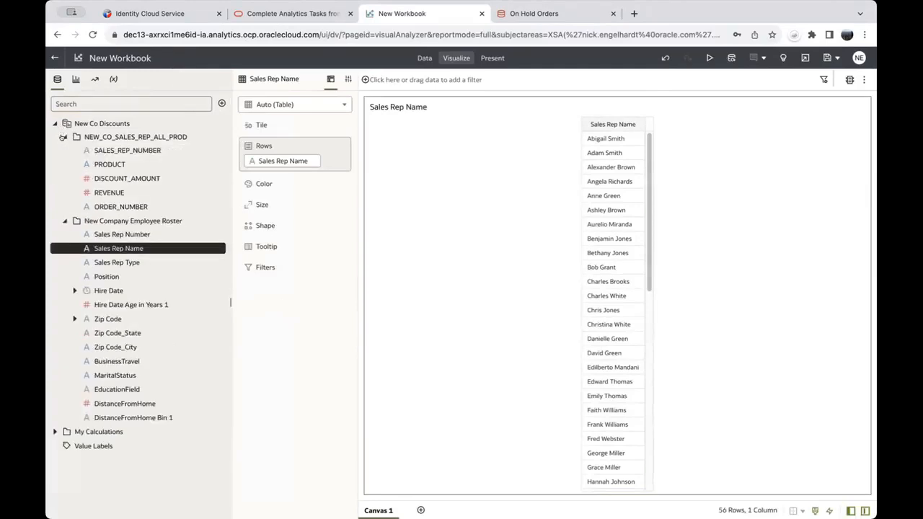
{"action": "double_click", "coordinate": [94, 178]}
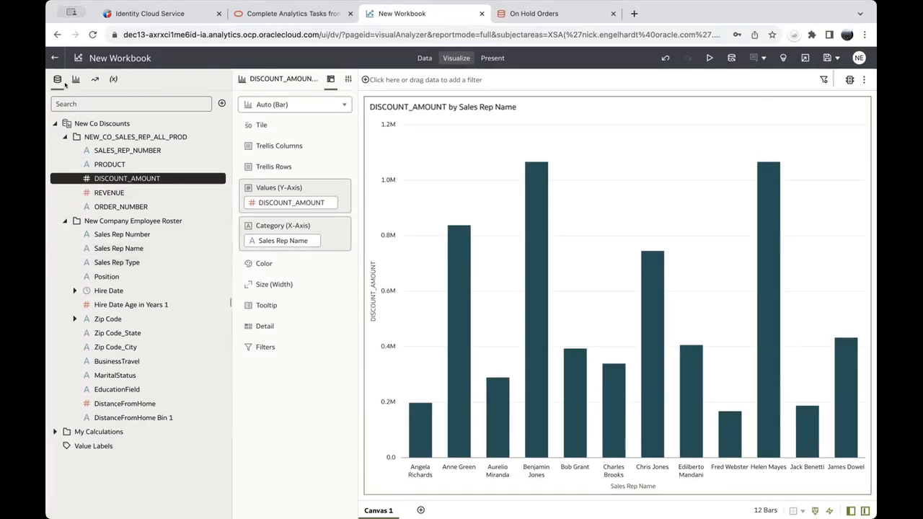
{"action": "left_click", "coordinate": [54, 58]}
{"action": "left_click", "coordinate": [451, 305]}
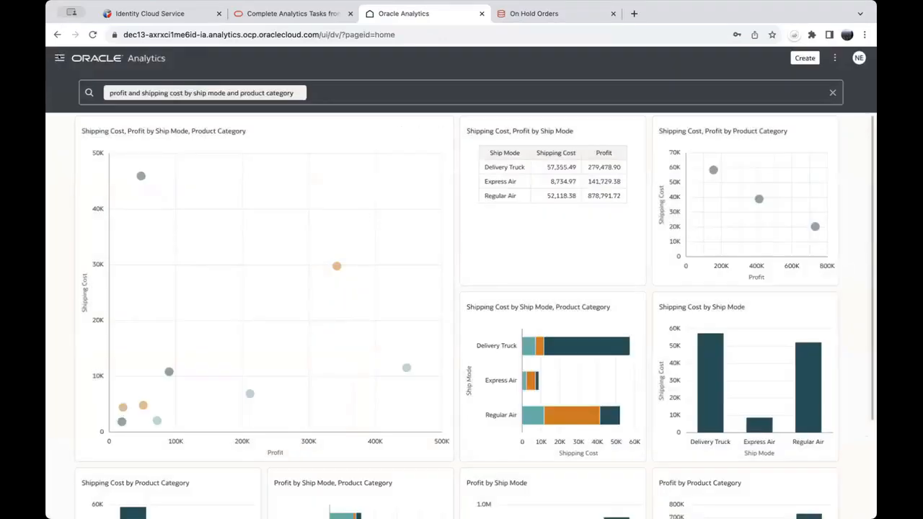
Step: Open the New Co Discounts dataset's properties from the Datasets list
{"action": "left_click", "coordinate": [59, 58]}
{"action": "left_click", "coordinate": [92, 146]}
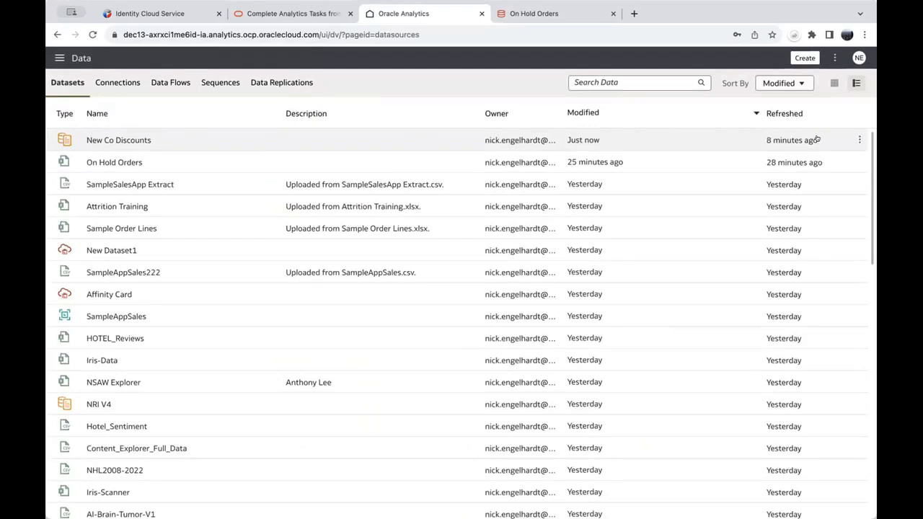
{"action": "left_click", "coordinate": [856, 140]}
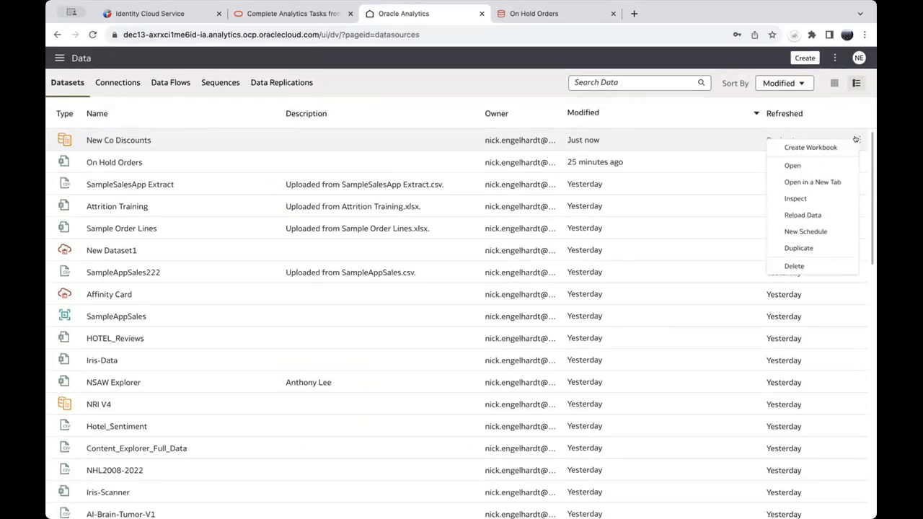
{"action": "left_click", "coordinate": [797, 199]}
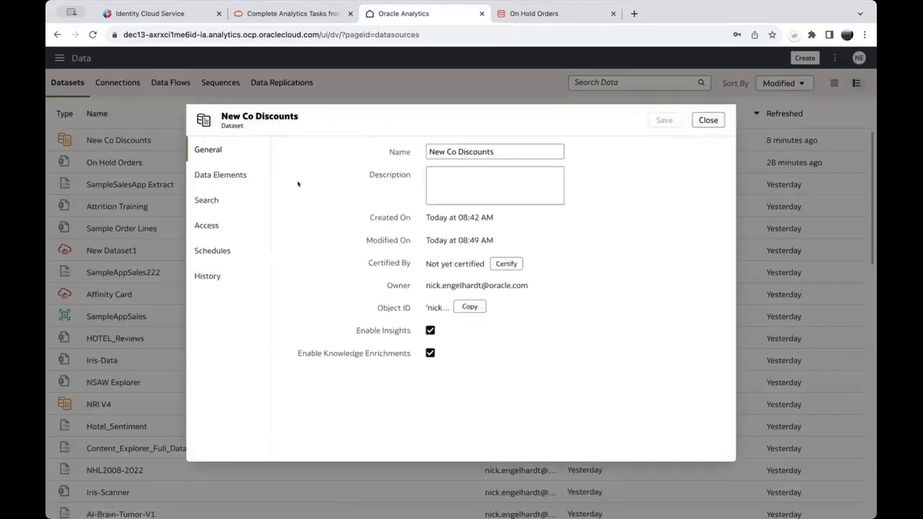
Step: Grant a searched user Read-Write access to the dataset and save the sharing change
{"action": "left_click", "coordinate": [196, 226]}
{"action": "left_click", "coordinate": [583, 150]}
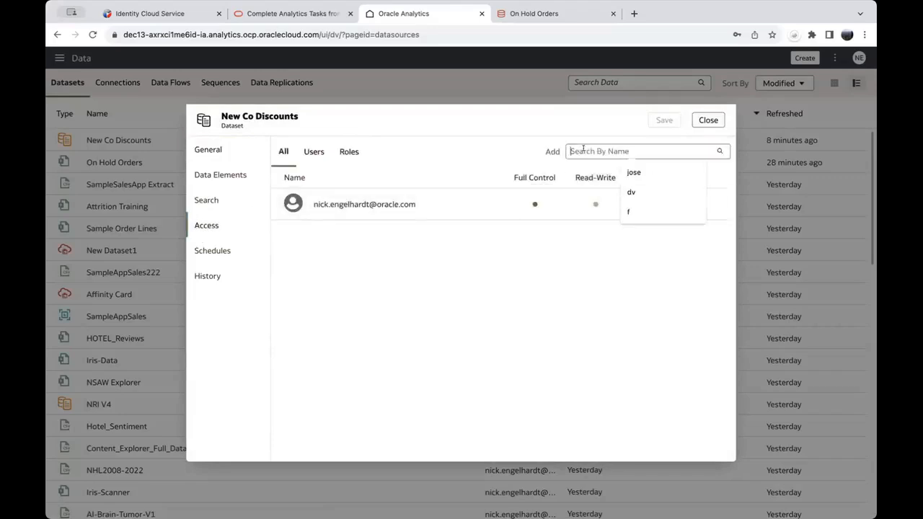
{"action": "type", "text": "bar"}
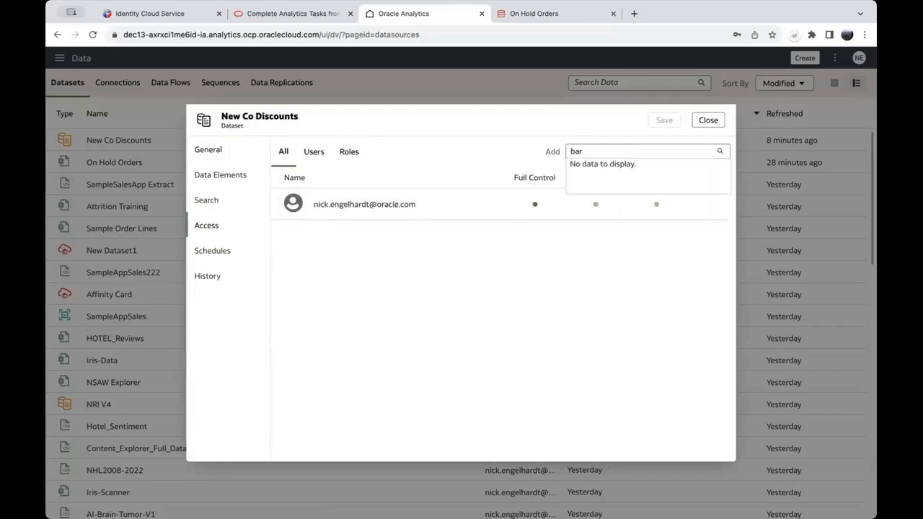
{"action": "left_click", "coordinate": [611, 167]}
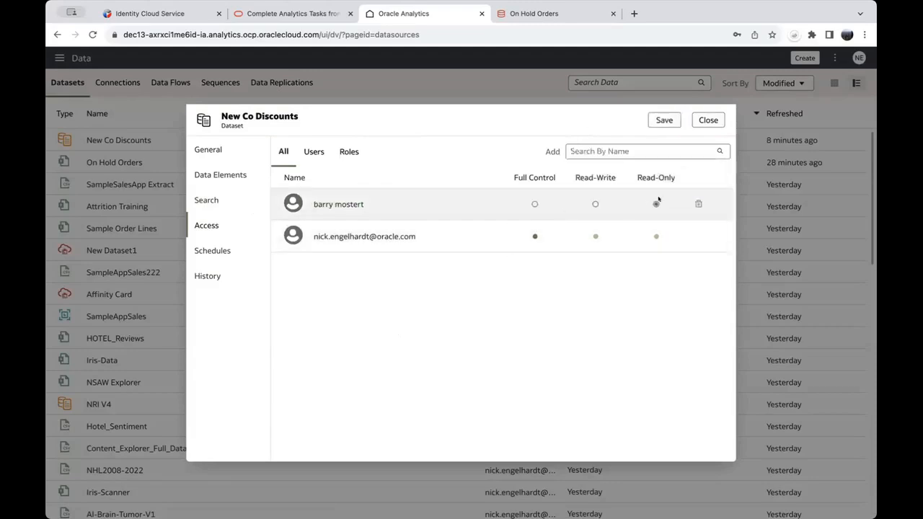
{"action": "left_click", "coordinate": [594, 205]}
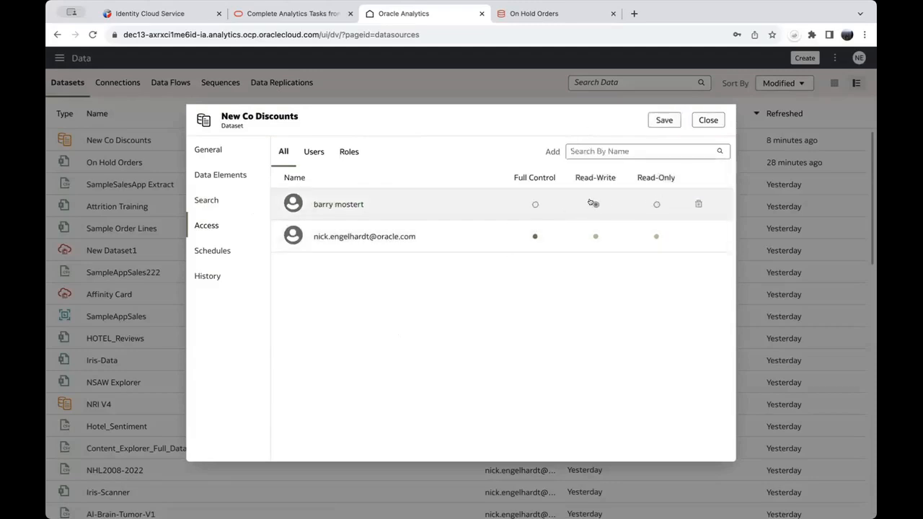
{"action": "left_click", "coordinate": [658, 121]}
{"action": "left_click", "coordinate": [703, 120]}
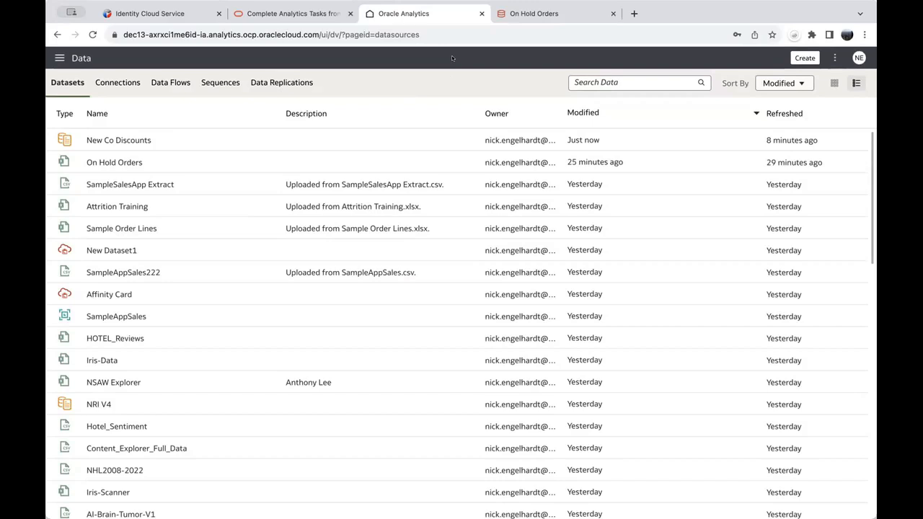
Step: Create a new data flow with the Attrition Training dataset (all 38 columns) as its source
{"action": "left_click", "coordinate": [802, 59]}
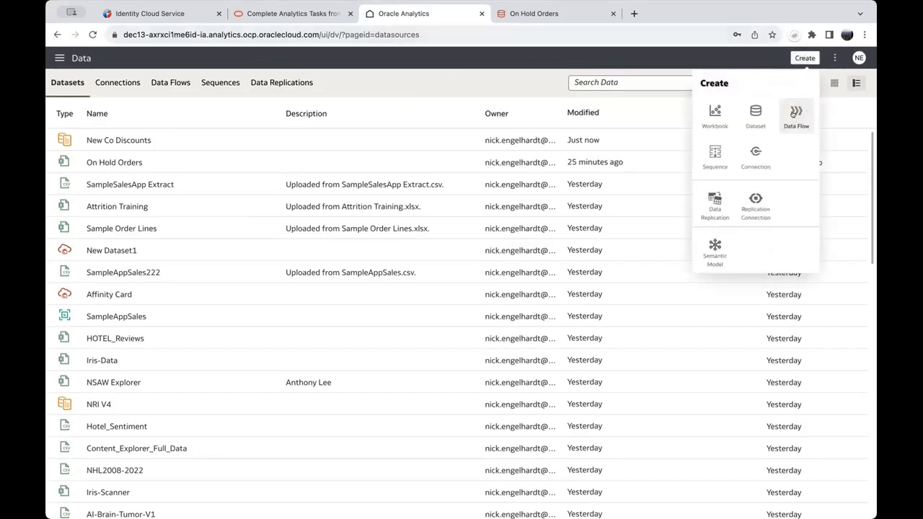
{"action": "left_click", "coordinate": [796, 115]}
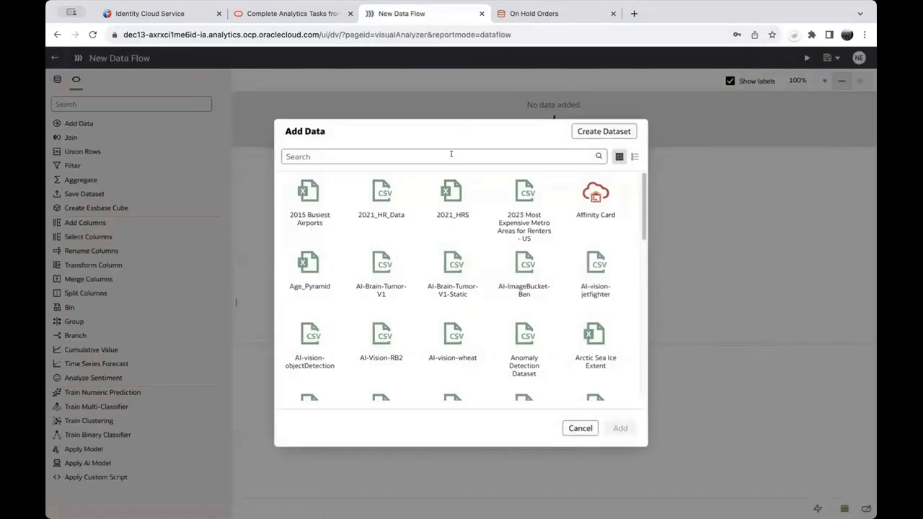
{"action": "left_click", "coordinate": [430, 153]}
{"action": "type", "text": "atgt"}
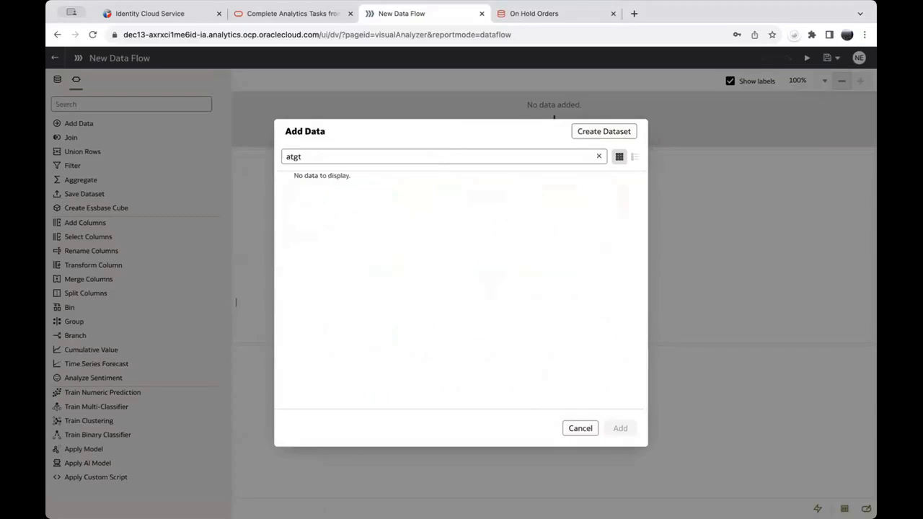
{"action": "key", "text": "BackSpace"}
{"action": "key", "text": "BackSpace"}
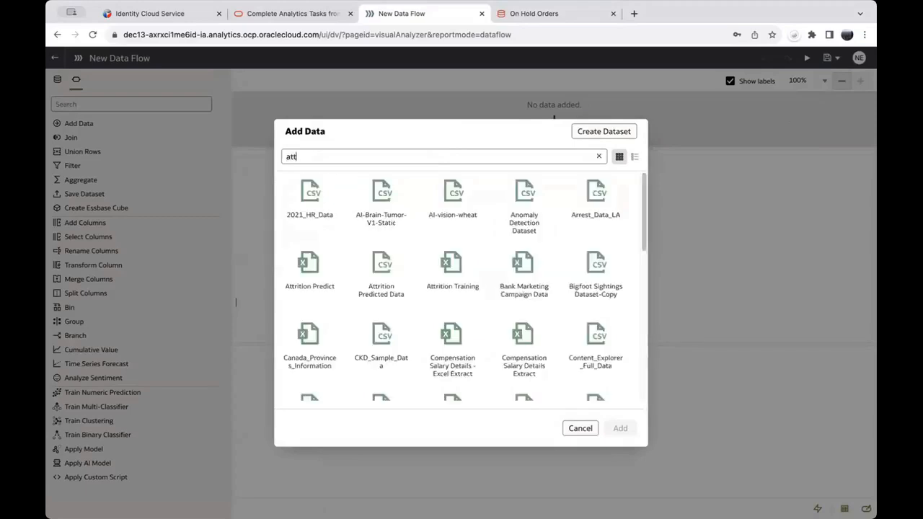
{"action": "left_click", "coordinate": [451, 194]}
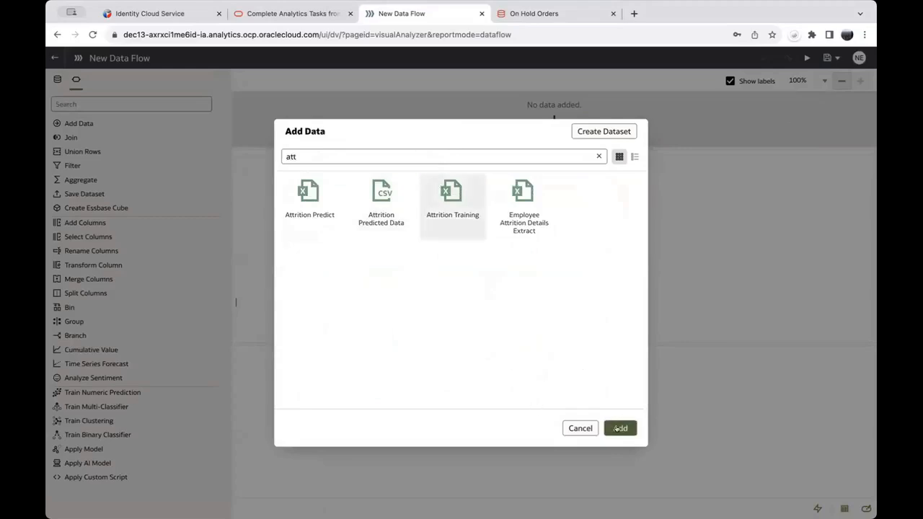
{"action": "left_click", "coordinate": [618, 429]}
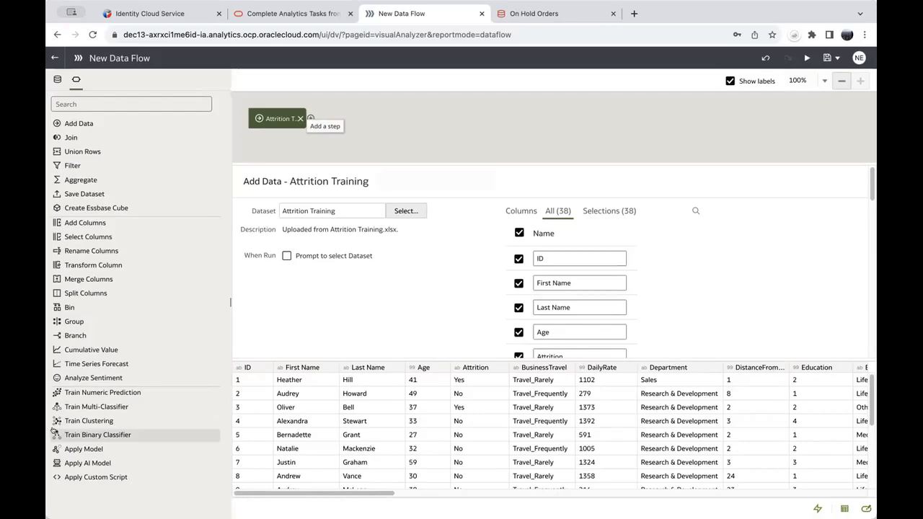
Step: Add a Train Binary Classifier step right after the Attrition Training node on the canvas
{"action": "left_click_drag", "start_coordinate": [54, 431], "coordinate": [317, 124]}
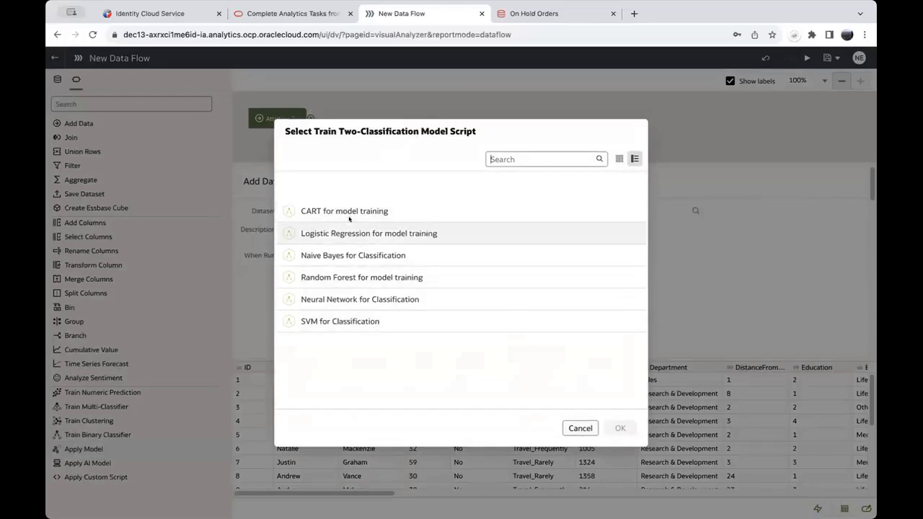
Step: Choose Naive Bayes for Classification as the training script and set Target to Attrition
{"action": "left_click", "coordinate": [382, 255]}
{"action": "left_click", "coordinate": [620, 429]}
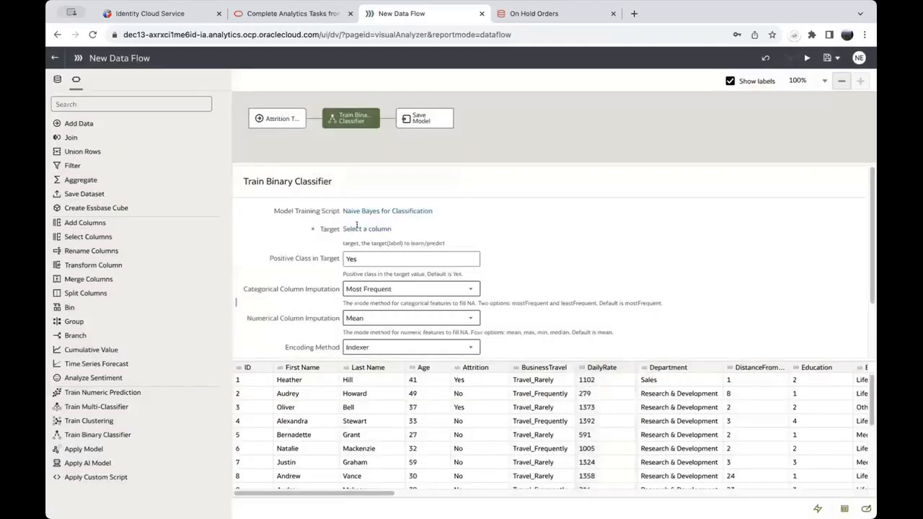
{"action": "left_click", "coordinate": [371, 228]}
{"action": "left_click", "coordinate": [477, 314]}
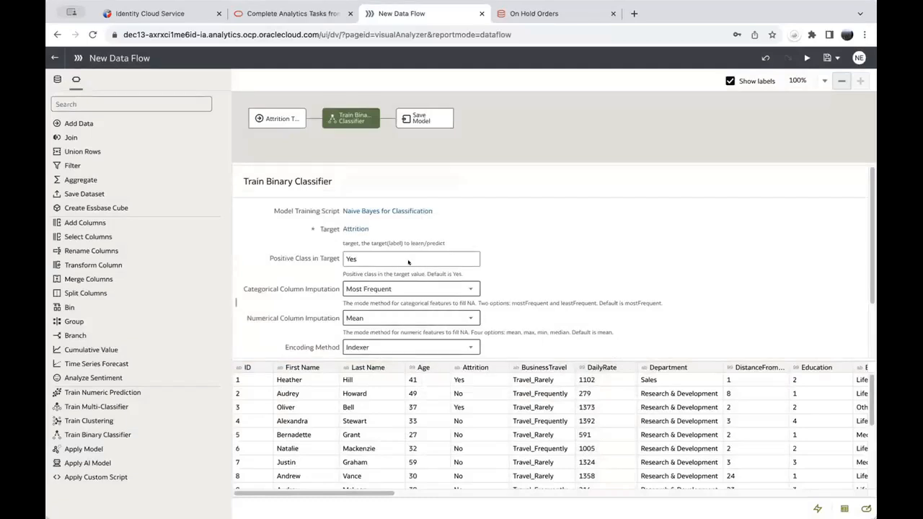
Step: Review the classifier parameters and open the Save Model step's settings
{"action": "scroll", "coordinate": [415, 301], "scroll_direction": "down", "scroll_amount": 1}
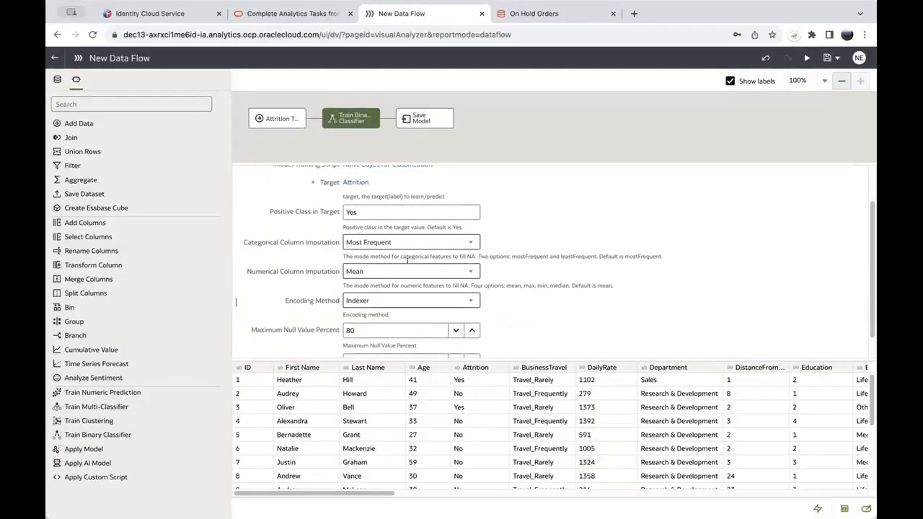
{"action": "scroll", "coordinate": [407, 266], "scroll_direction": "down", "scroll_amount": 1}
{"action": "scroll", "coordinate": [408, 296], "scroll_direction": "up", "scroll_amount": 2}
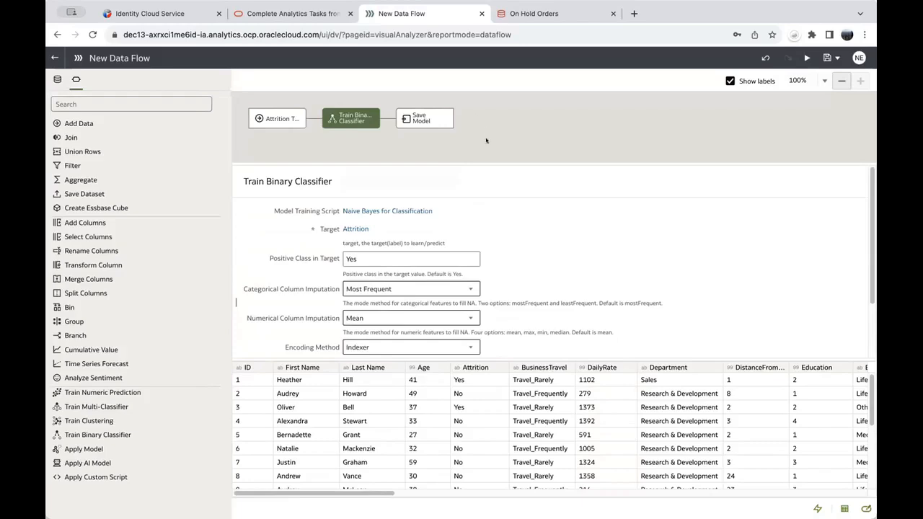
{"action": "left_click", "coordinate": [421, 119]}
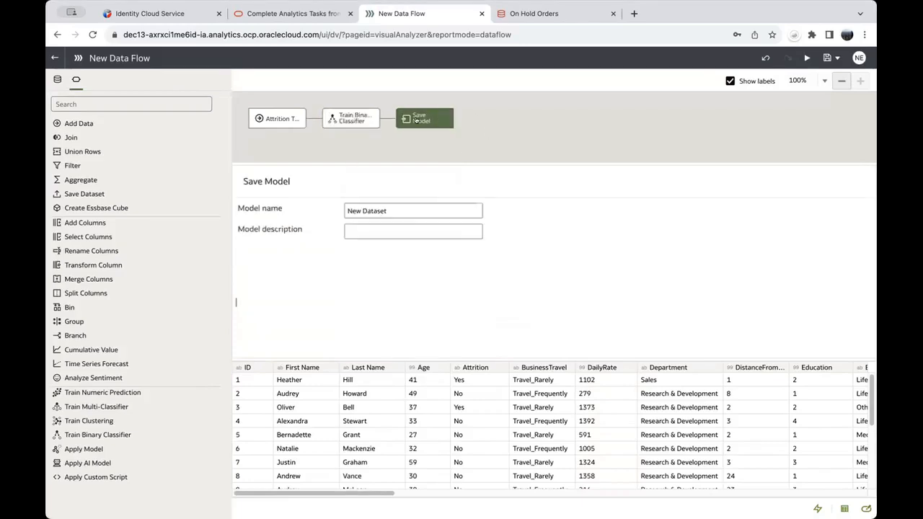
Step: Set the model name to 'Attrition'
{"action": "triple_click", "coordinate": [402, 209]}
{"action": "type", "text": "Attrition"}
{"action": "left_click_drag", "start_coordinate": [436, 211], "coordinate": [326, 200]}
{"action": "key", "text": "ctrl+c"}
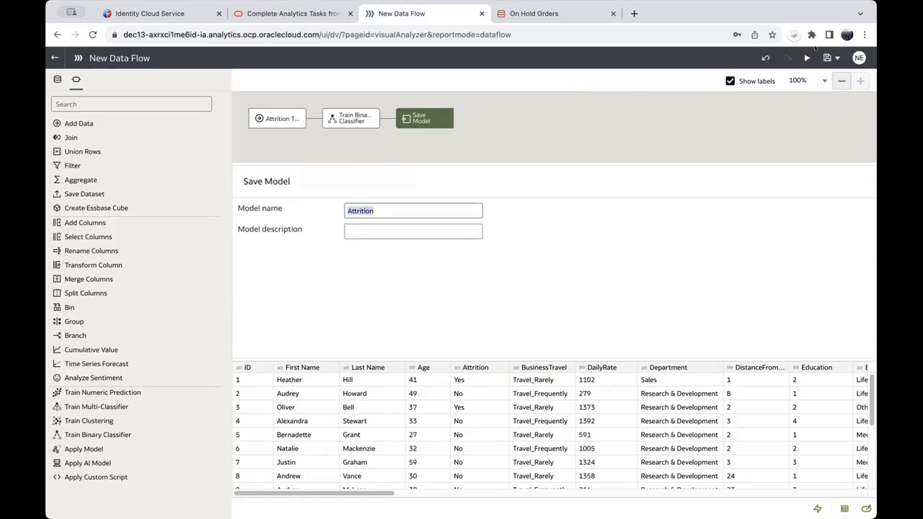
Step: Save the data flow as 'Attrition', run it, and return to the Datasets list
{"action": "left_click", "coordinate": [806, 57]}
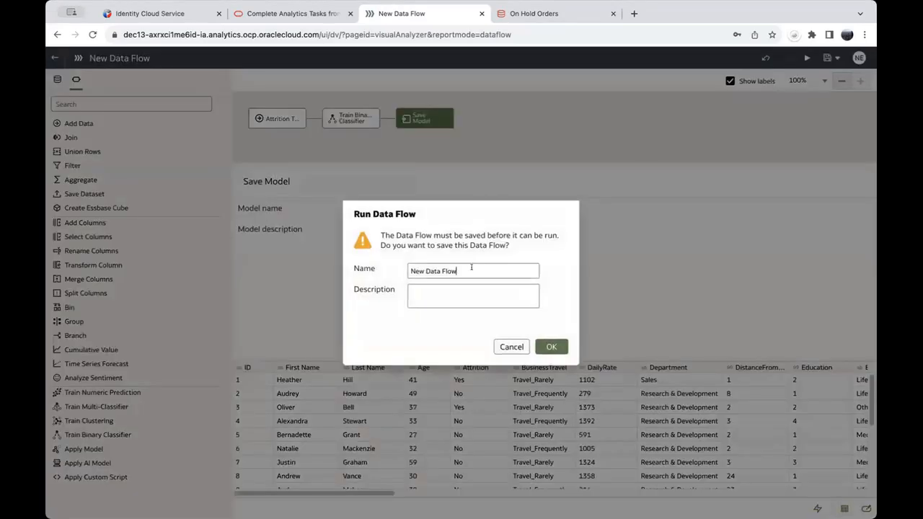
{"action": "key", "text": "ctrl+v"}
{"action": "left_click", "coordinate": [545, 346]}
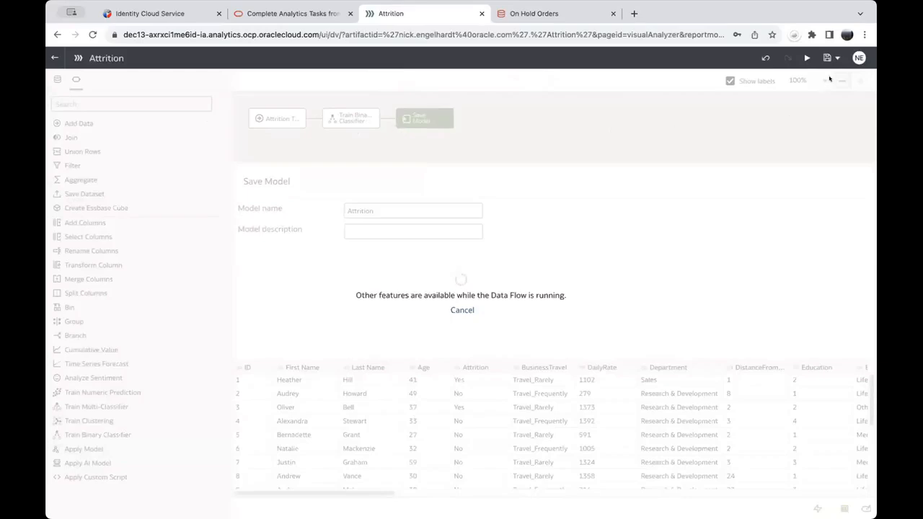
{"action": "left_click", "coordinate": [53, 57]}
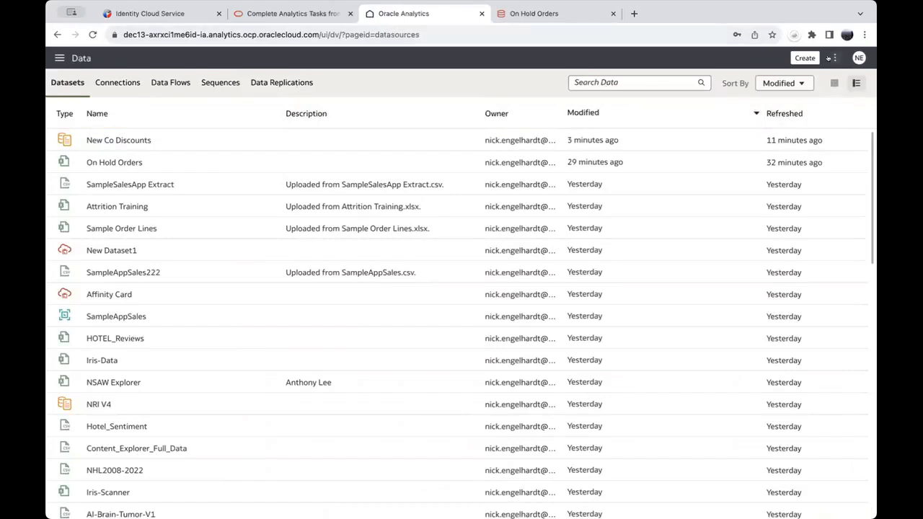
Step: Show the Register Model/Function options from the menu beside Create
{"action": "left_click", "coordinate": [830, 58]}
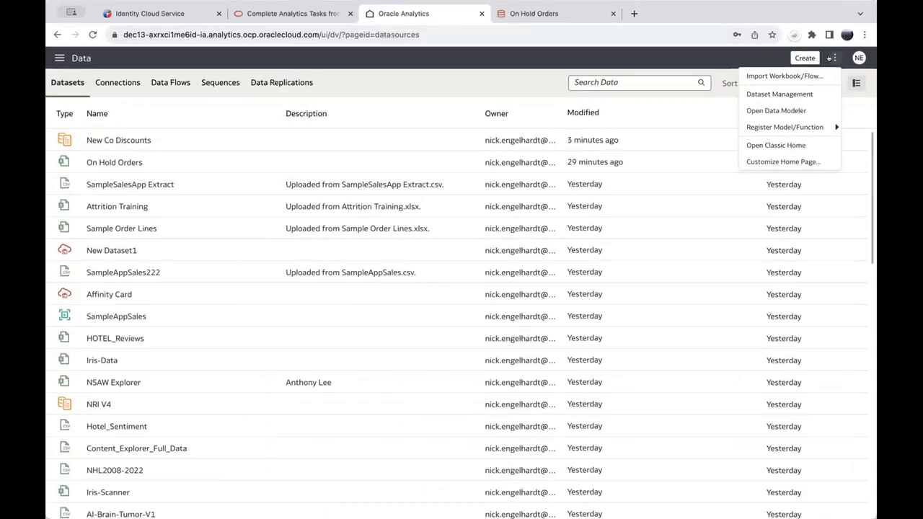
{"action": "mouse_move", "coordinate": [828, 126]}
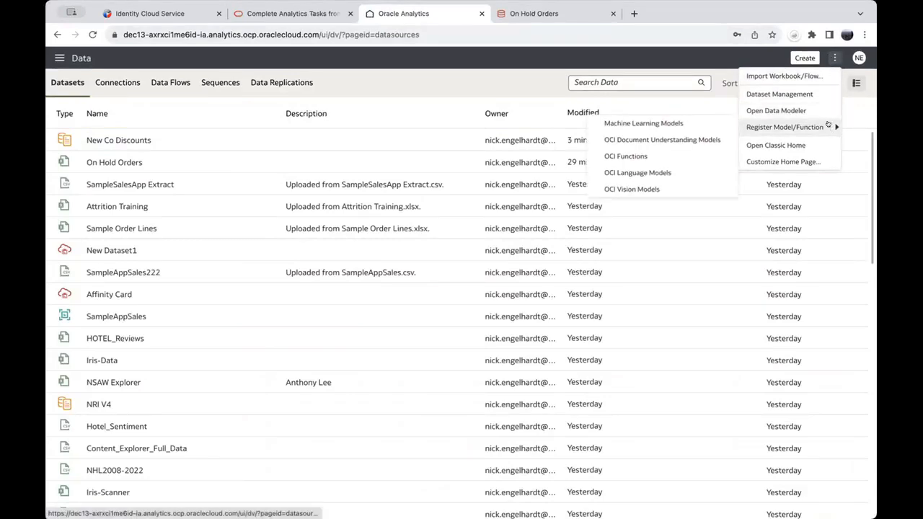